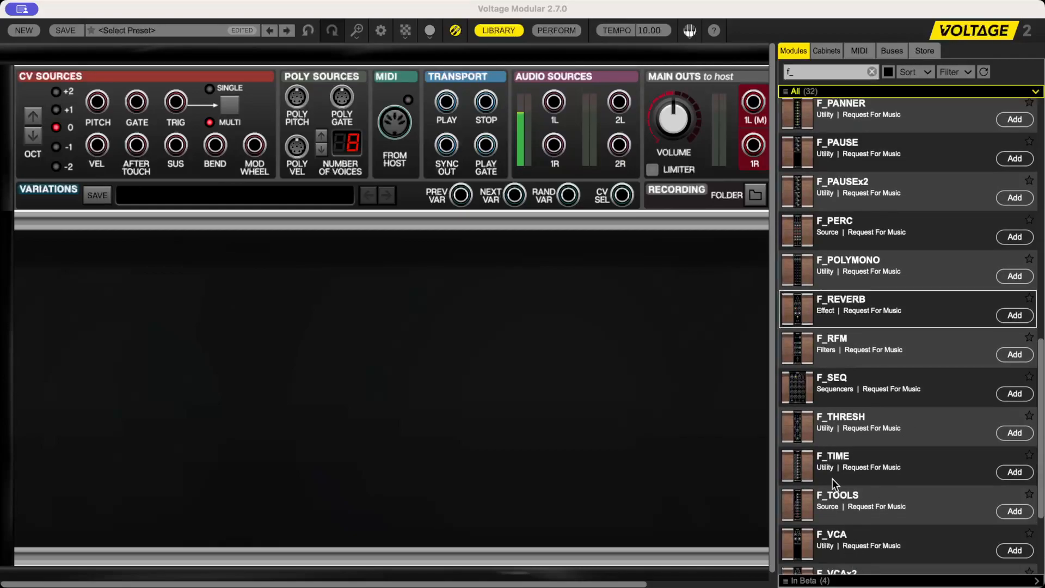
- Add the F_TIME module to the empty rack and set its first section's milliseconds to about 121
drag(793, 452, 398, 211)
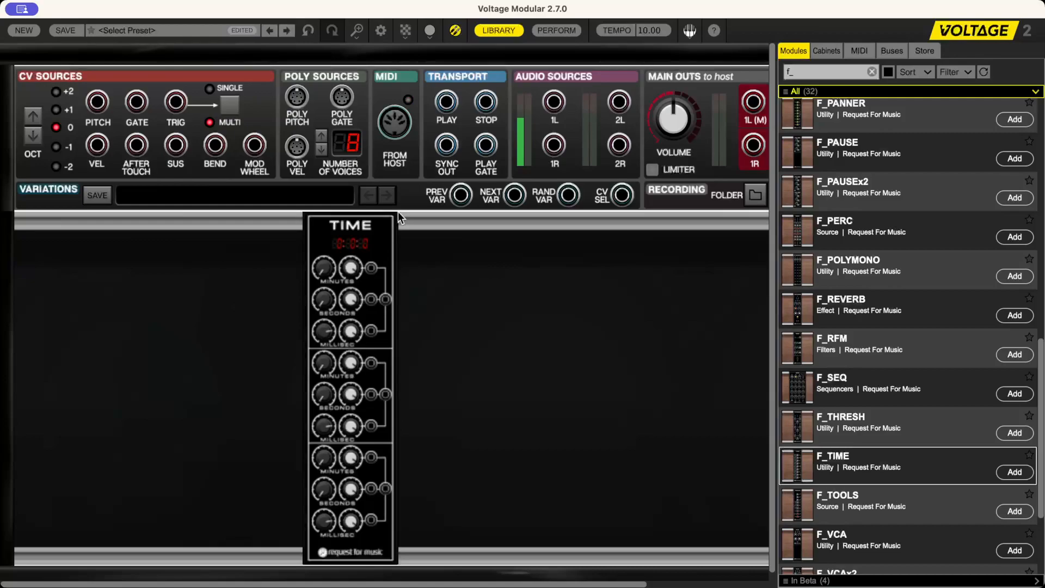
click(397, 212)
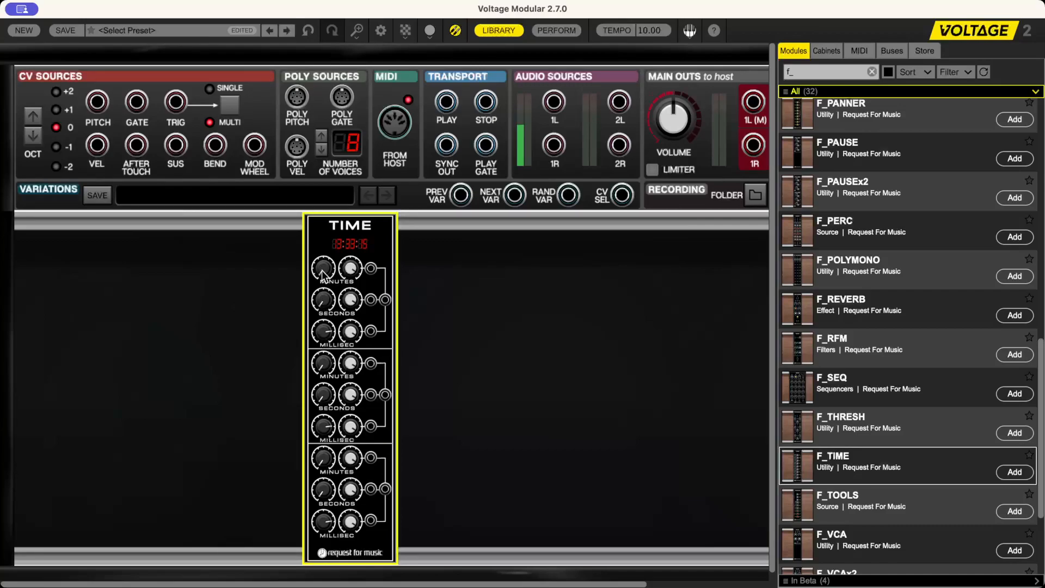
mouse_move(323, 274)
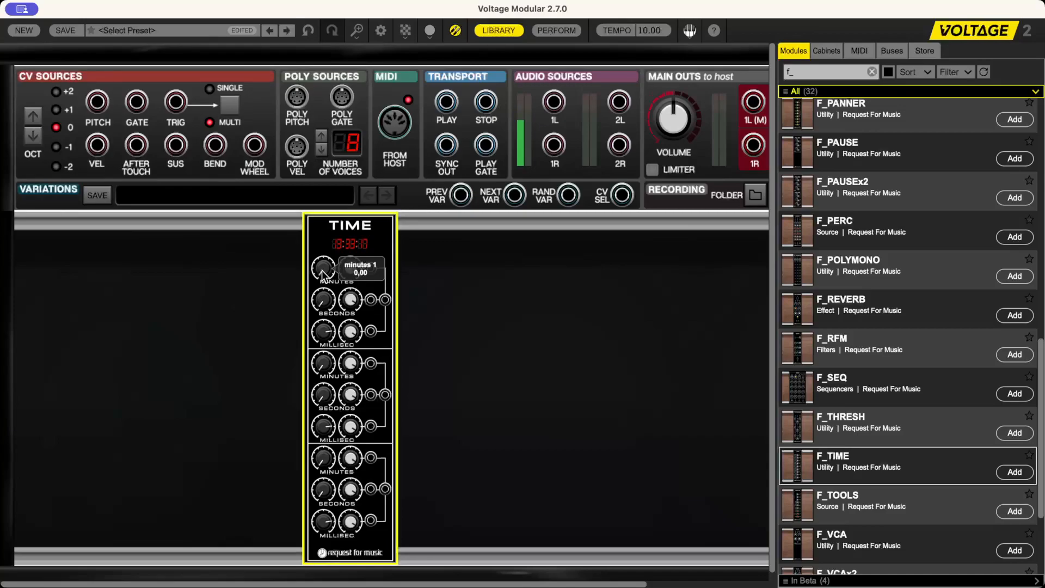
drag(323, 275, 323, 245)
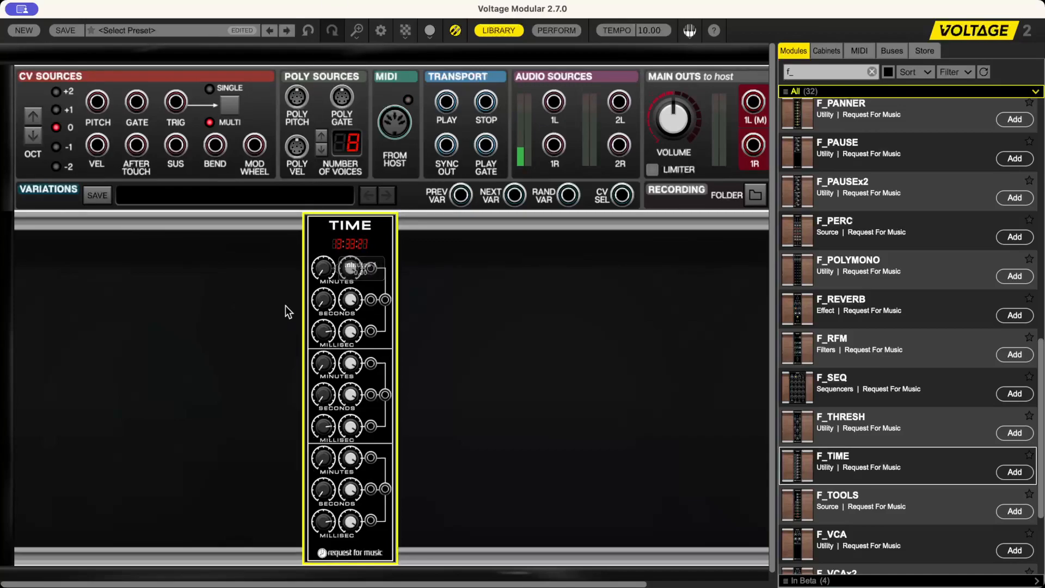
drag(323, 299, 315, 110)
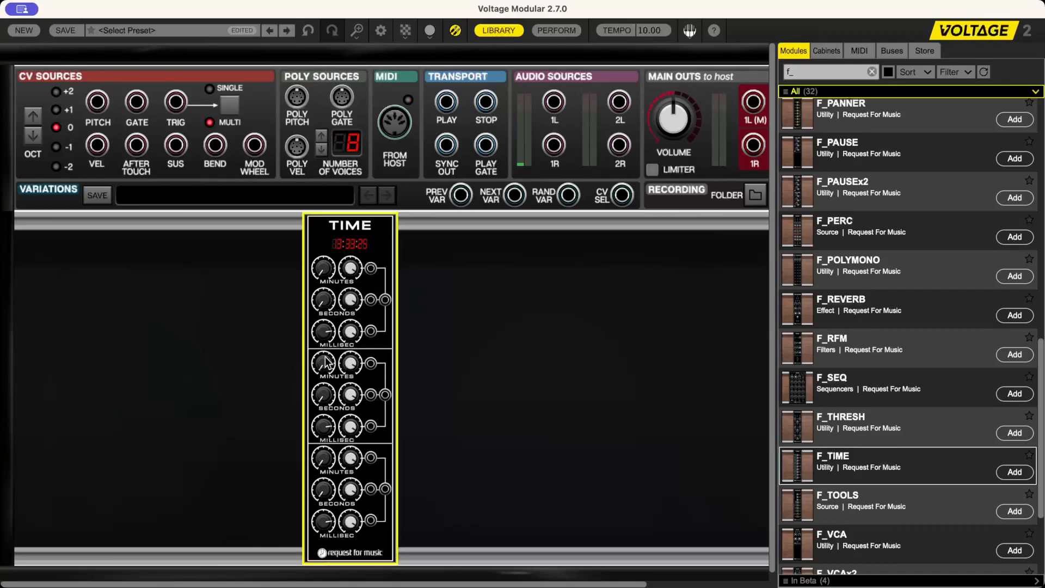
drag(322, 333, 338, 540)
- Add the F_PERC module beside TIME and raise the seconds setting in TIME's first section
drag(811, 223, 271, 237)
shift+click(360, 236)
click(497, 305)
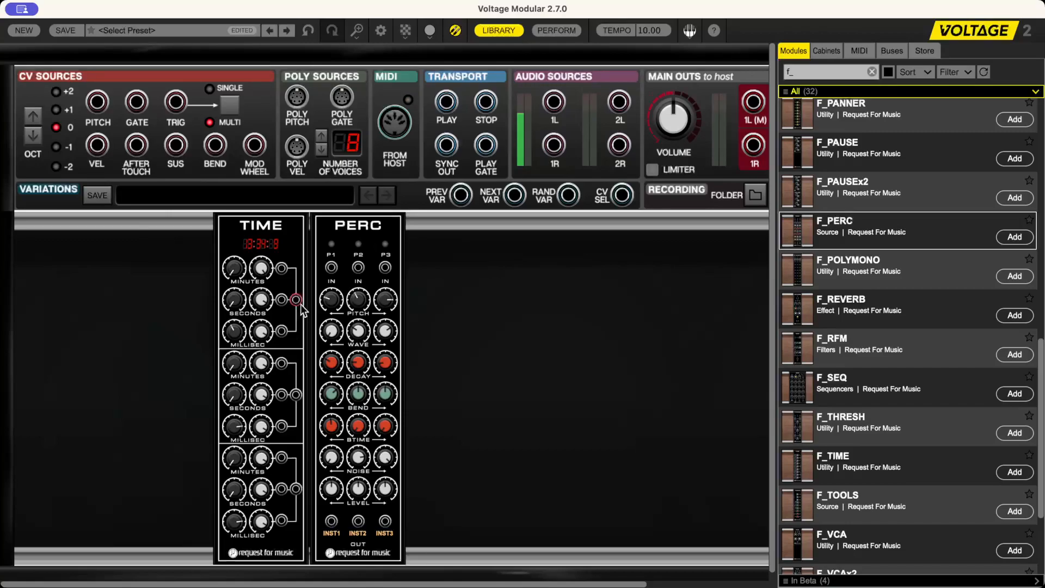
click(238, 298)
drag(238, 298, 245, 245)
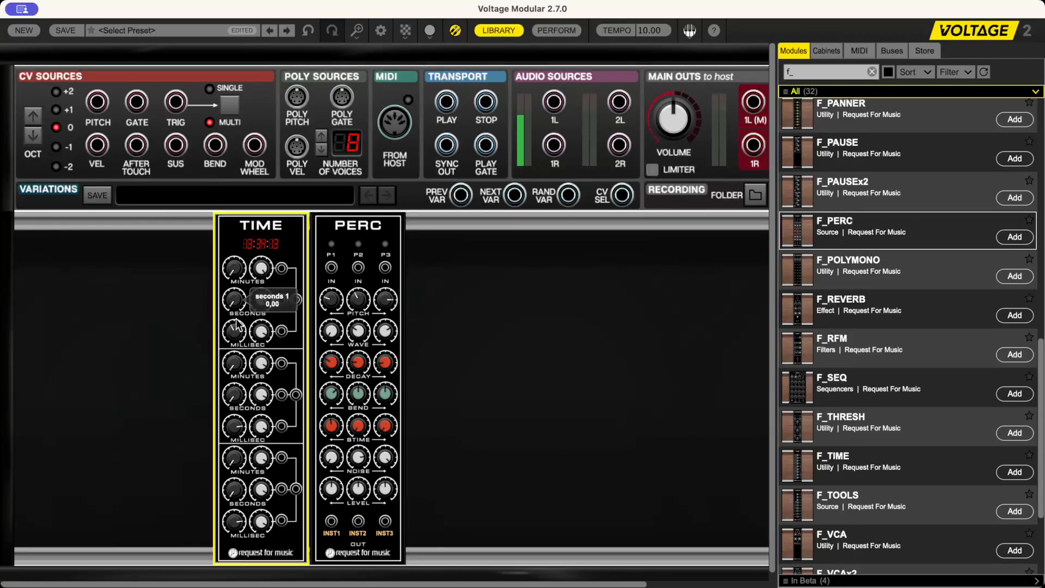
- Patch TIME's first seconds output to PERC's P1 input and PERC's INST1 output to main out 1L
drag(281, 300, 331, 267)
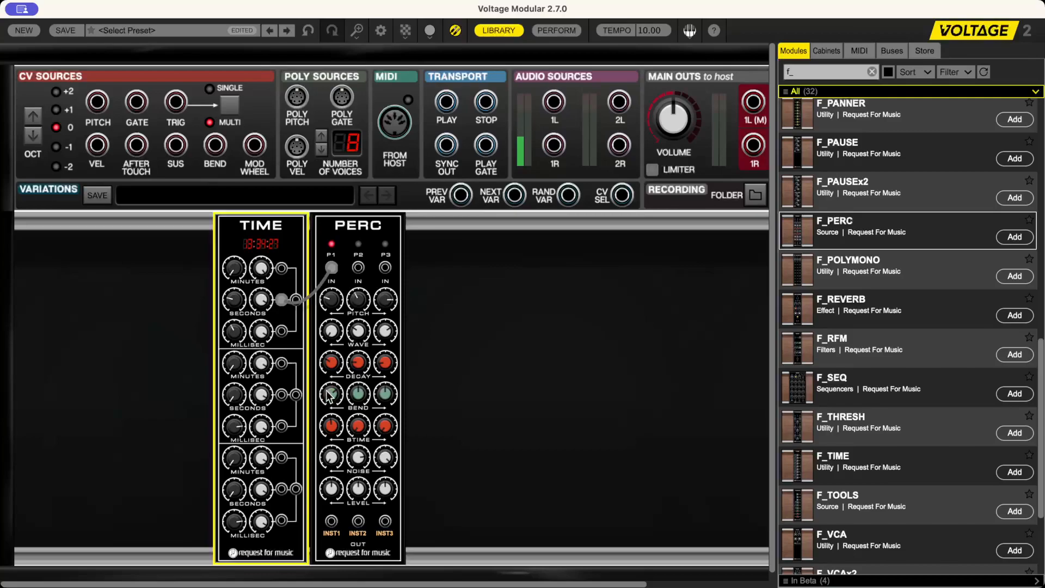
drag(331, 521, 653, 102)
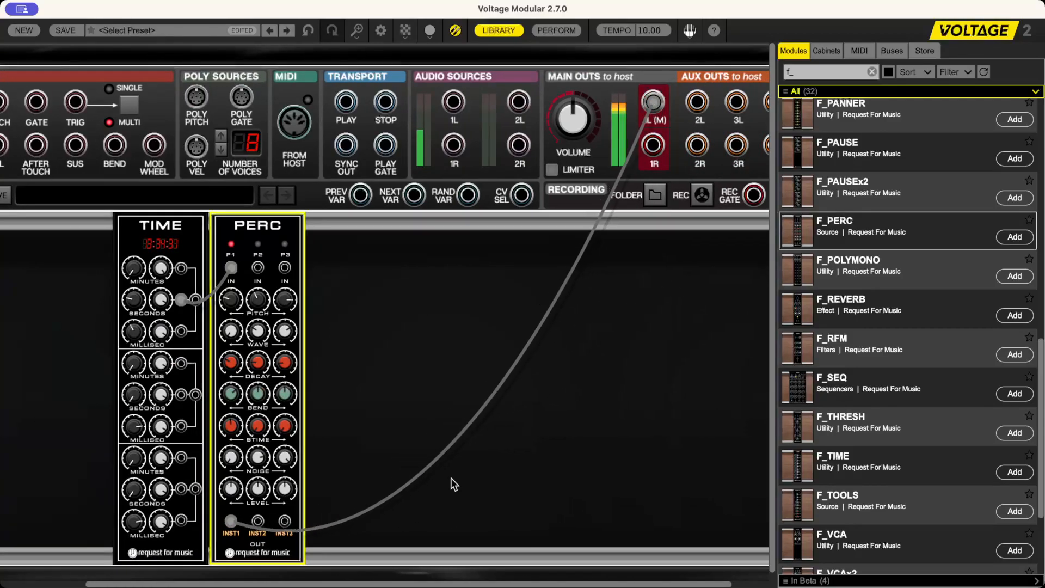
drag(357, 584, 264, 584)
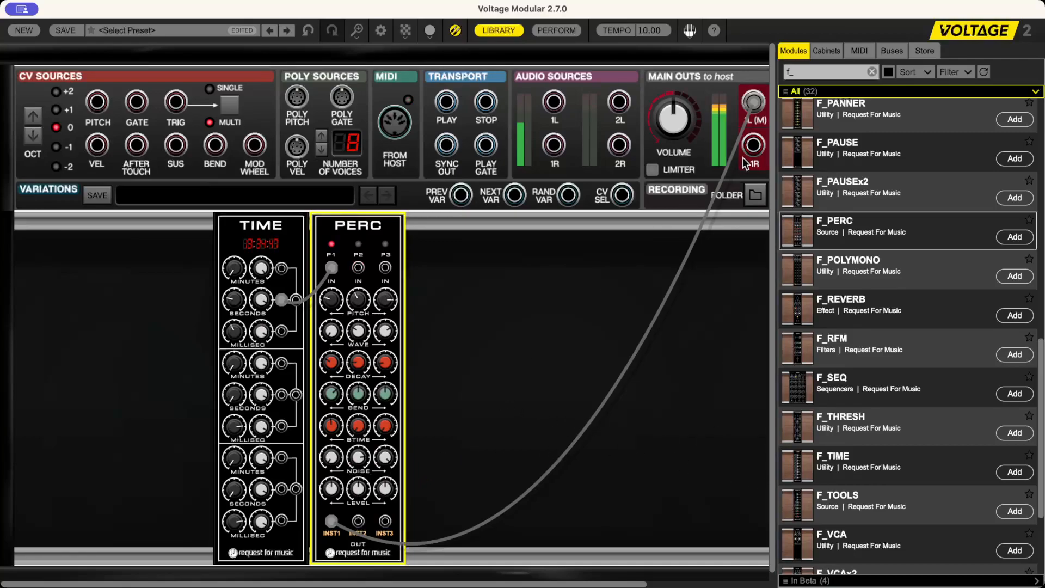
- Add the F_PANNER and F_REVERB modules after PERC and patch the panner's two outputs to the reverb's L and R inputs
drag(785, 116, 495, 221)
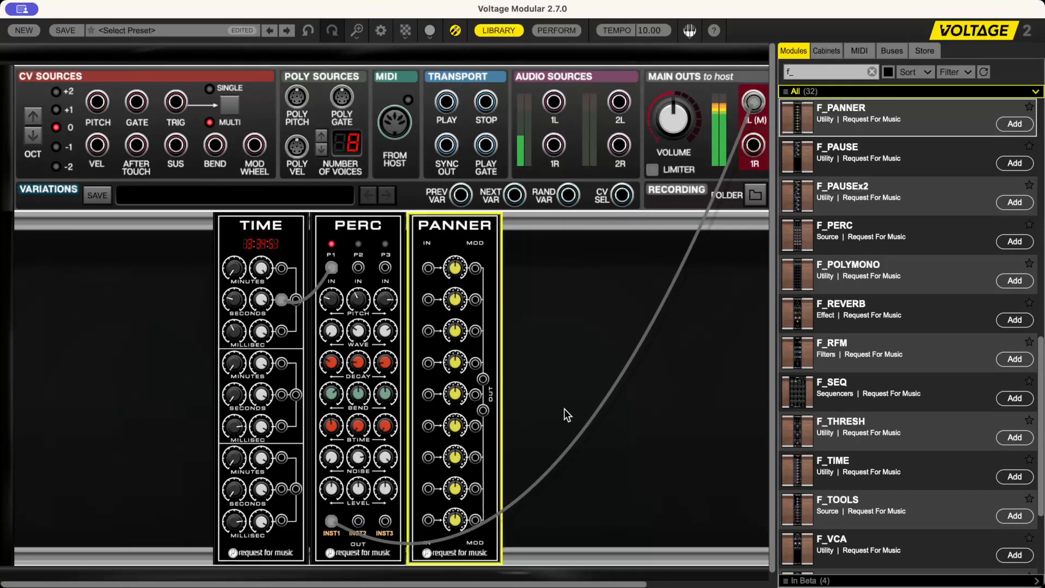
drag(798, 313, 598, 217)
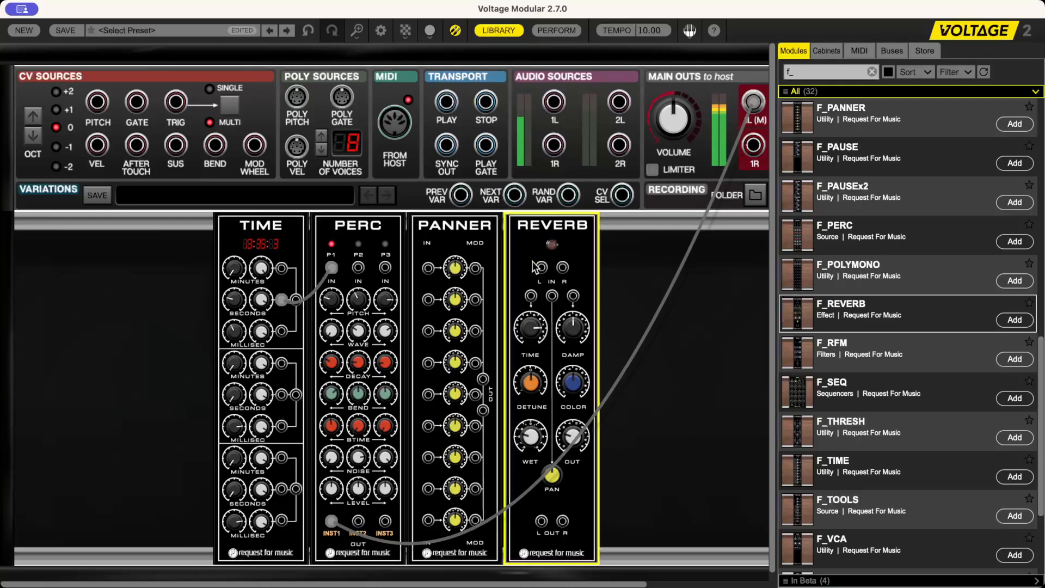
drag(541, 267, 564, 268)
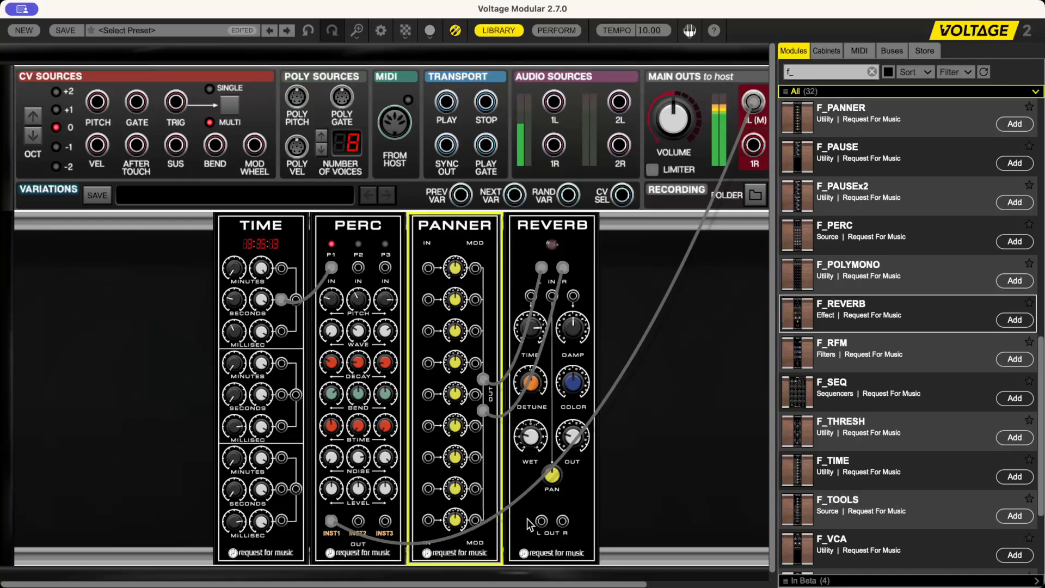
- Reroute PERC's INST1 cable into PANNER's first input and patch REVERB's L and R outputs to main outs 1L and 1R
drag(754, 101, 430, 269)
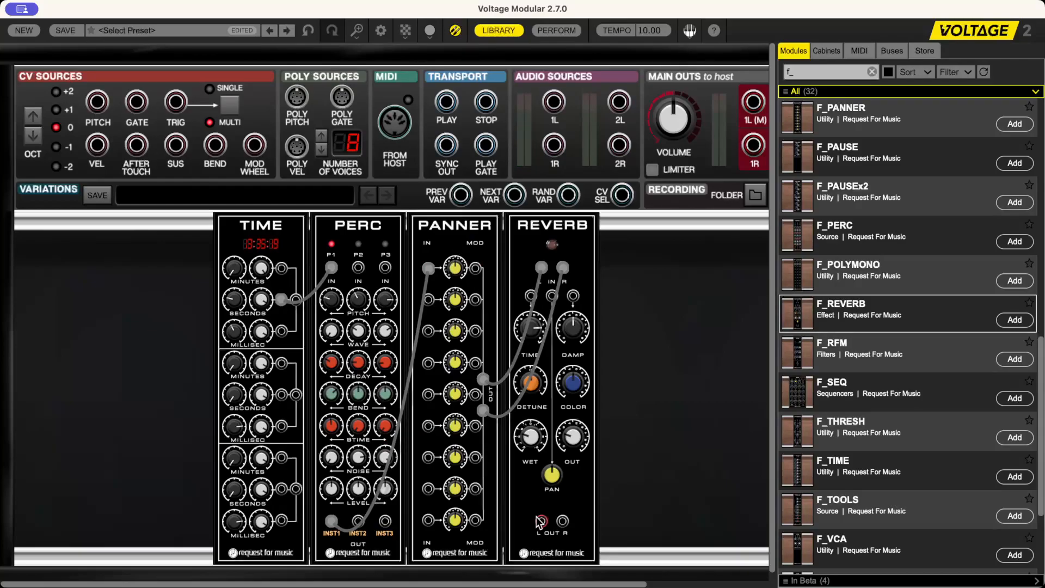
drag(541, 521, 753, 102)
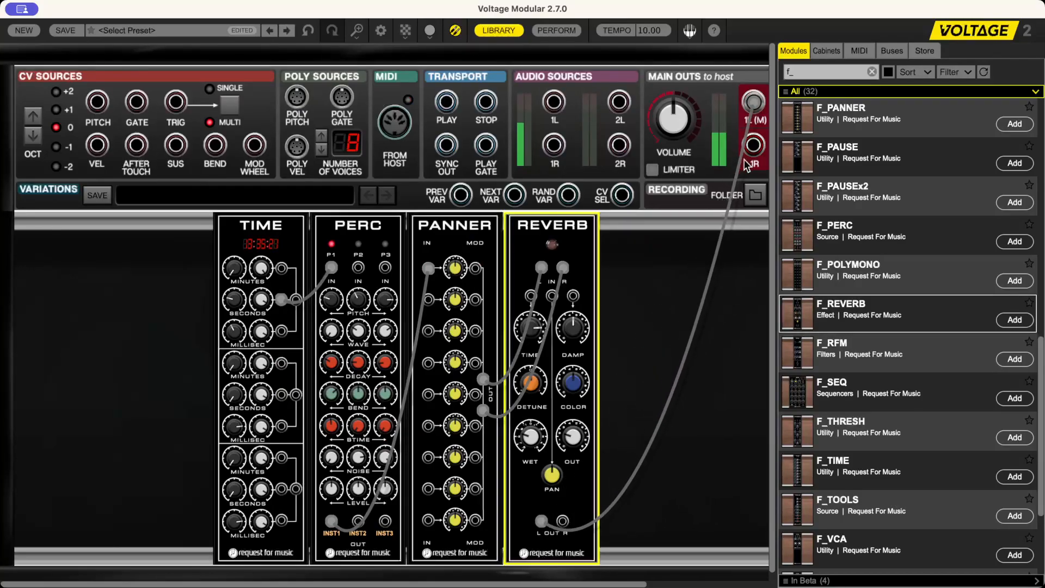
drag(753, 145, 564, 522)
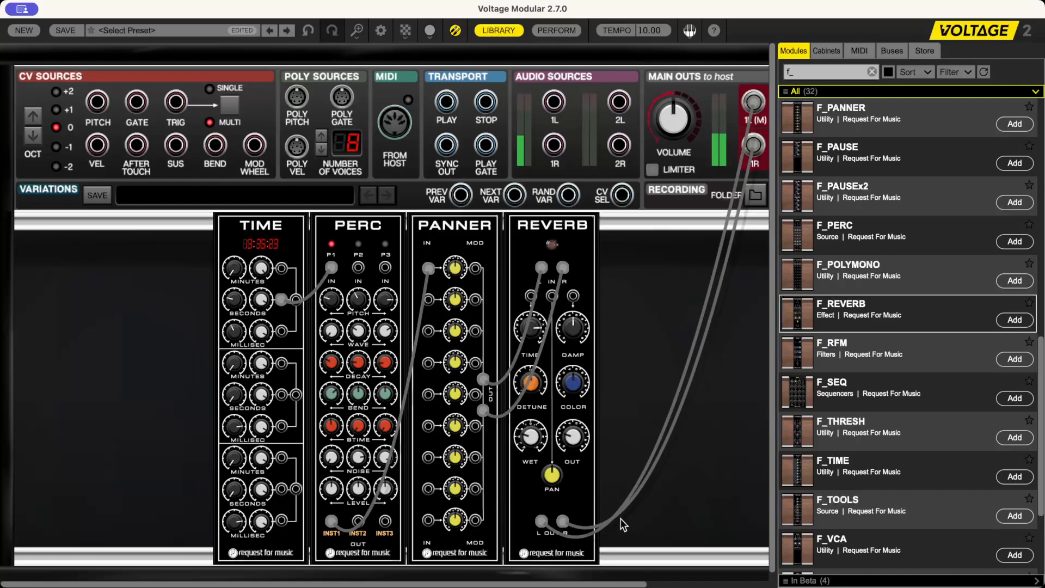
- Switch on the REVERB module, lower its time and damping, and adjust the wet level
click(550, 242)
drag(535, 439, 534, 476)
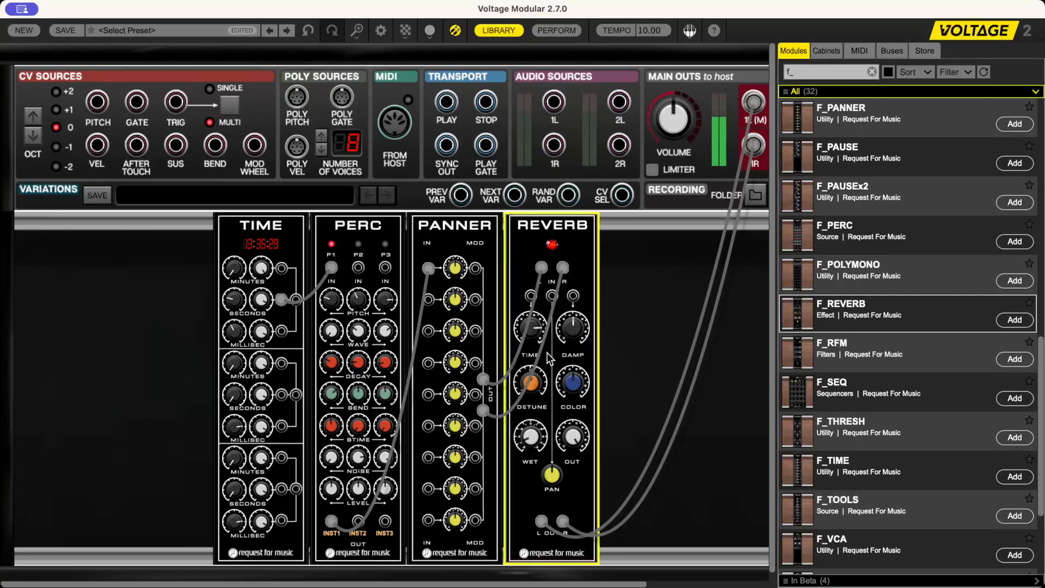
drag(539, 327, 548, 386)
drag(579, 337, 580, 375)
drag(529, 438, 530, 442)
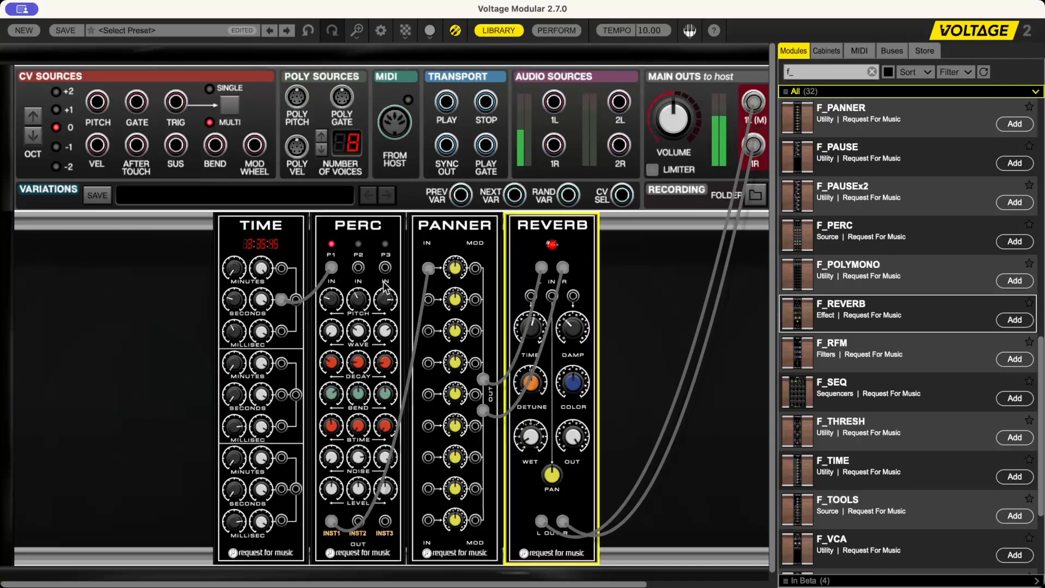
- Patch TIME's first milliseconds output to PERC's P3 input and PERC's INST3 output to PANNER's third input
drag(385, 272, 282, 331)
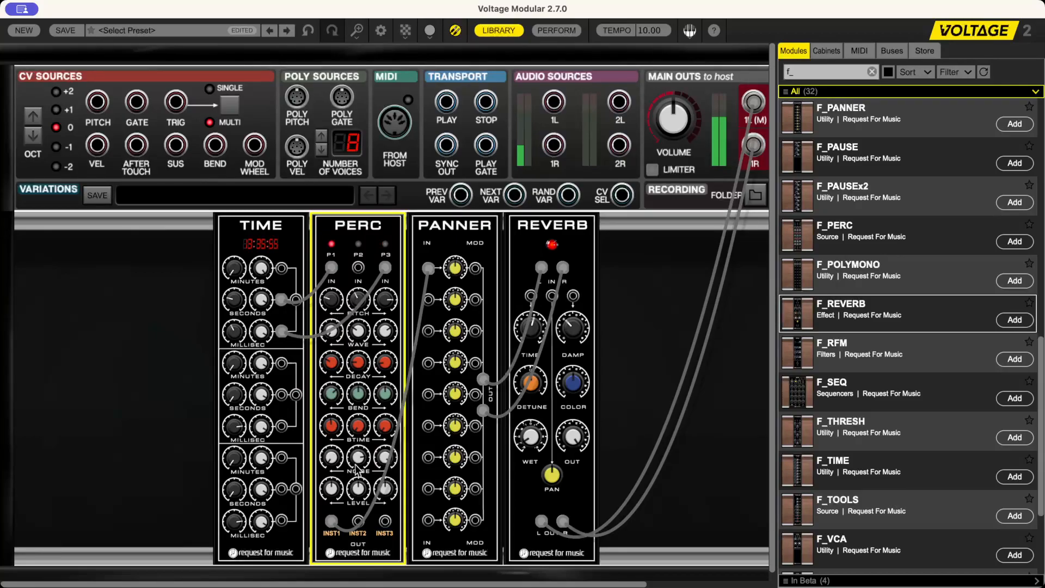
drag(385, 522, 428, 331)
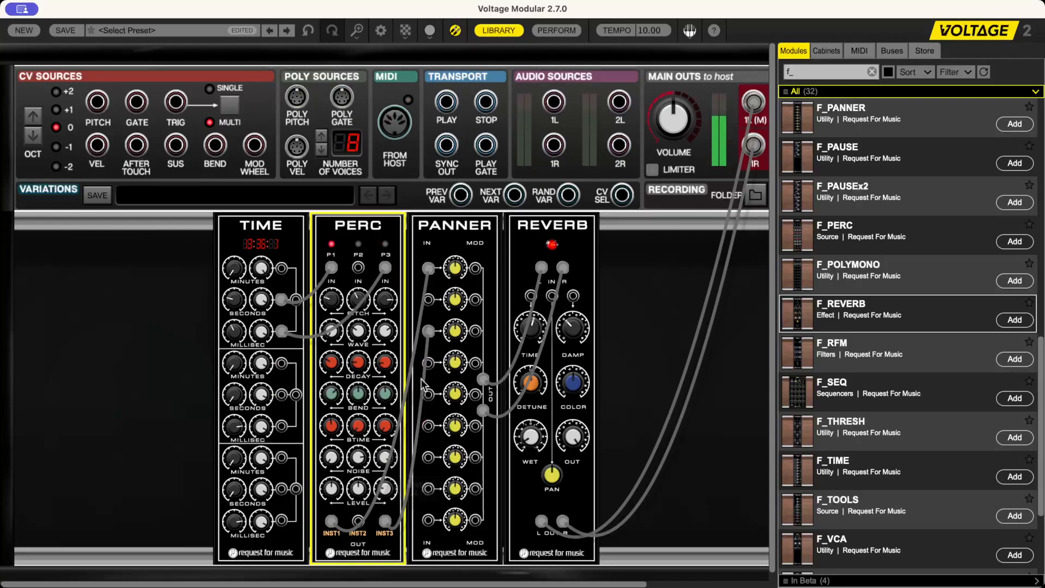
click(457, 327)
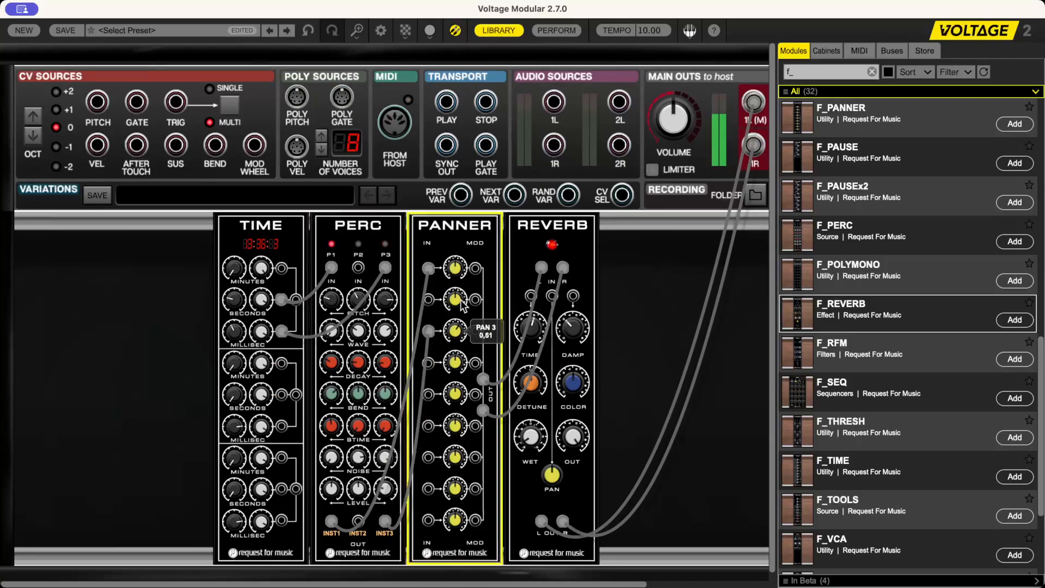
- Enter a new milliseconds value for the first section of the TIME module
click(234, 340)
double_click(233, 336)
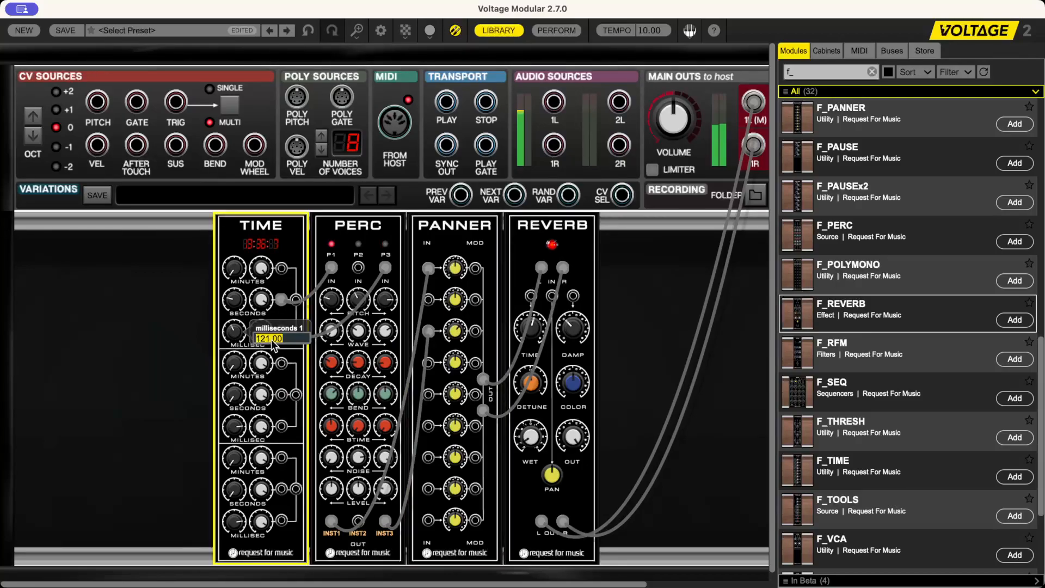
text(1)
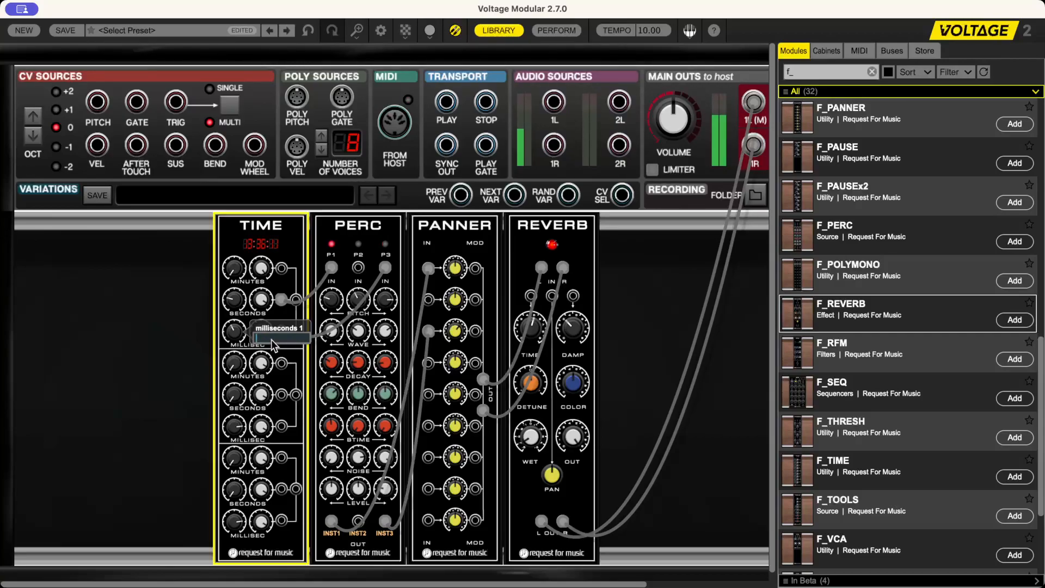
key(Escape)
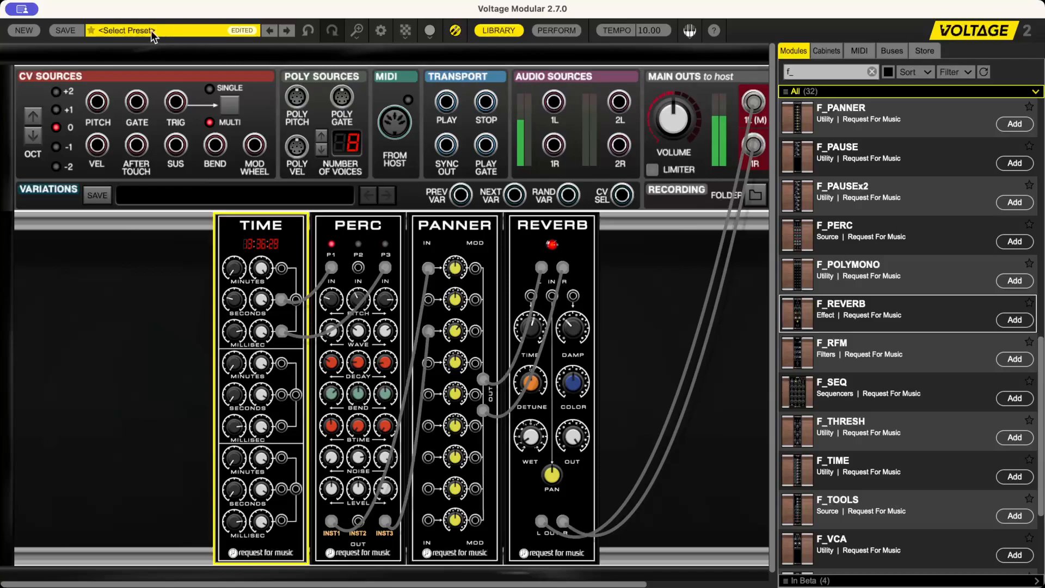
- Save the patch as preset demo01 in the F_SYN collection, category TIME, and reload it
click(65, 31)
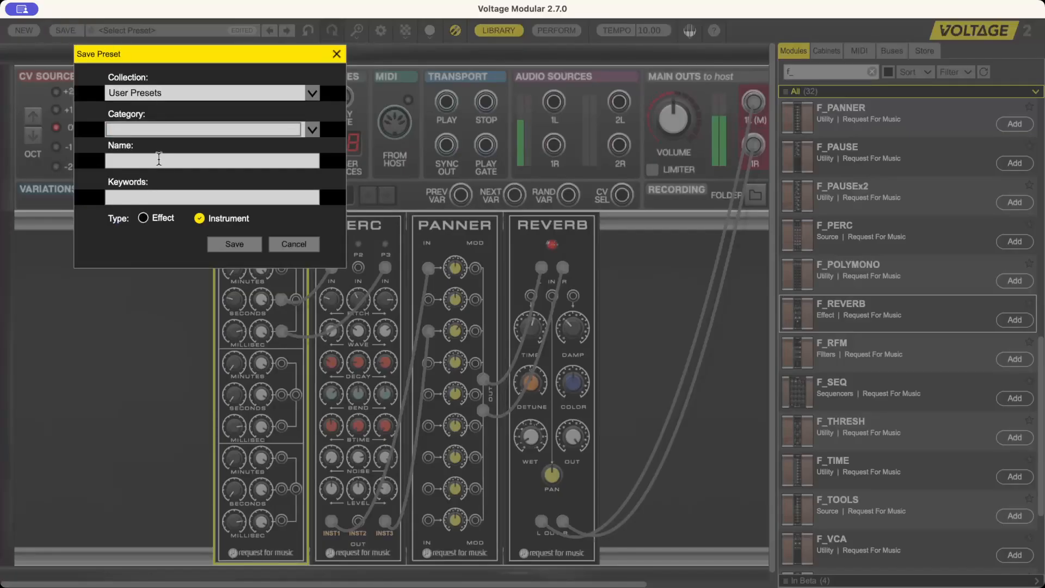
click(312, 93)
click(125, 224)
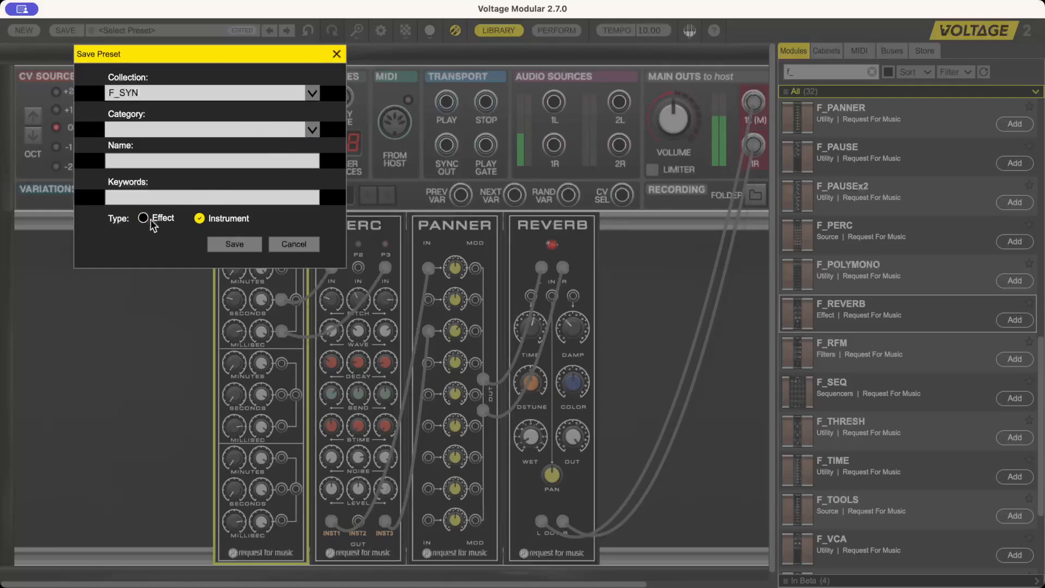
click(171, 167)
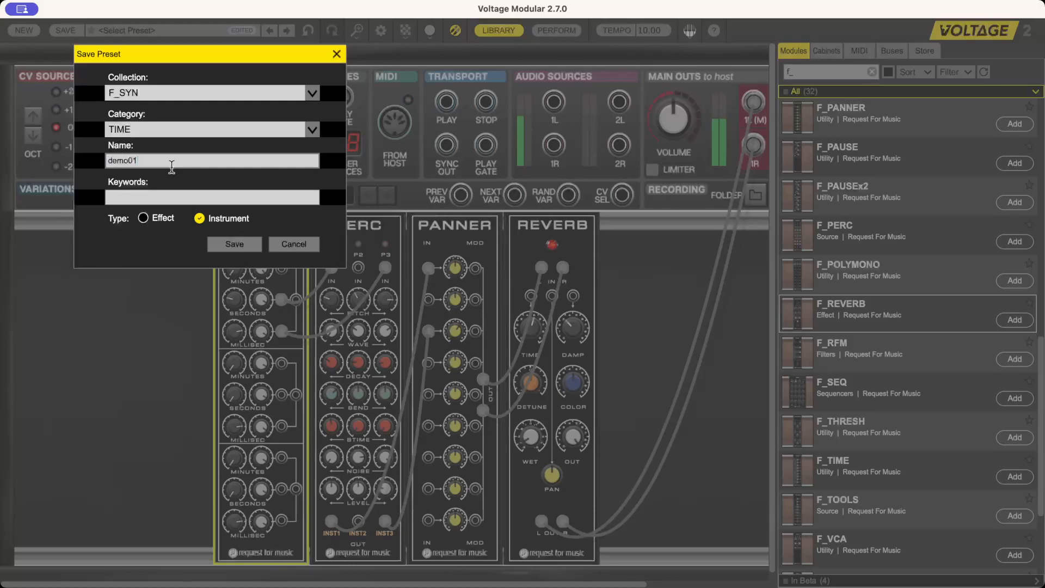
click(247, 243)
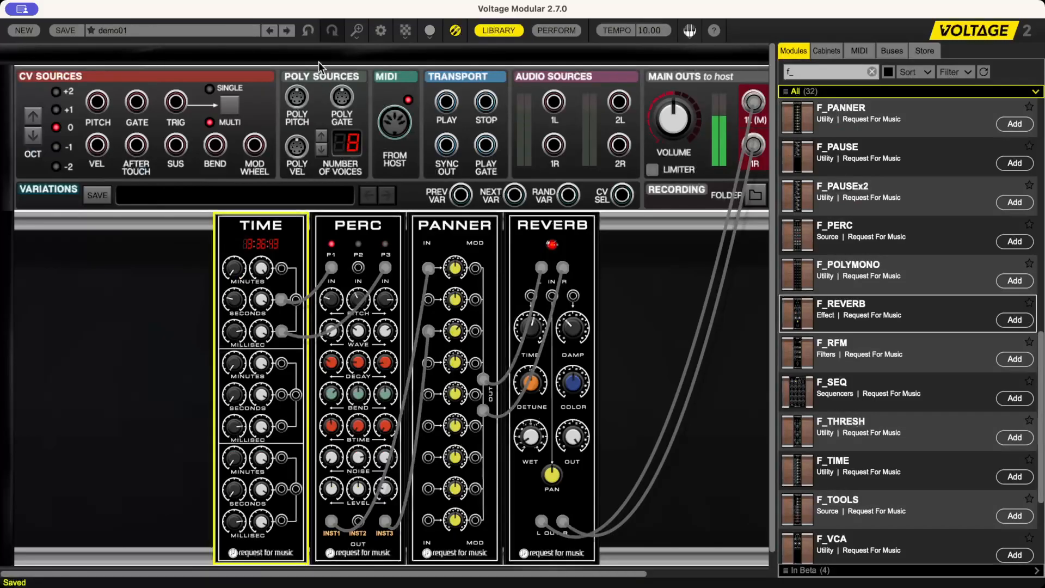
click(286, 31)
click(270, 30)
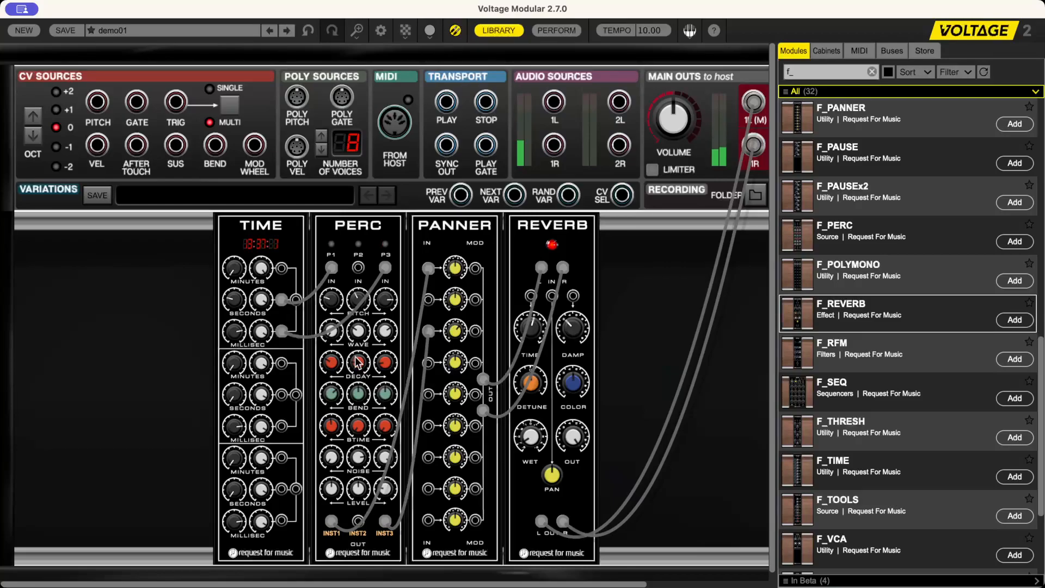
- Adjust the decay and pitch of the third instrument on the PERC module
click(384, 366)
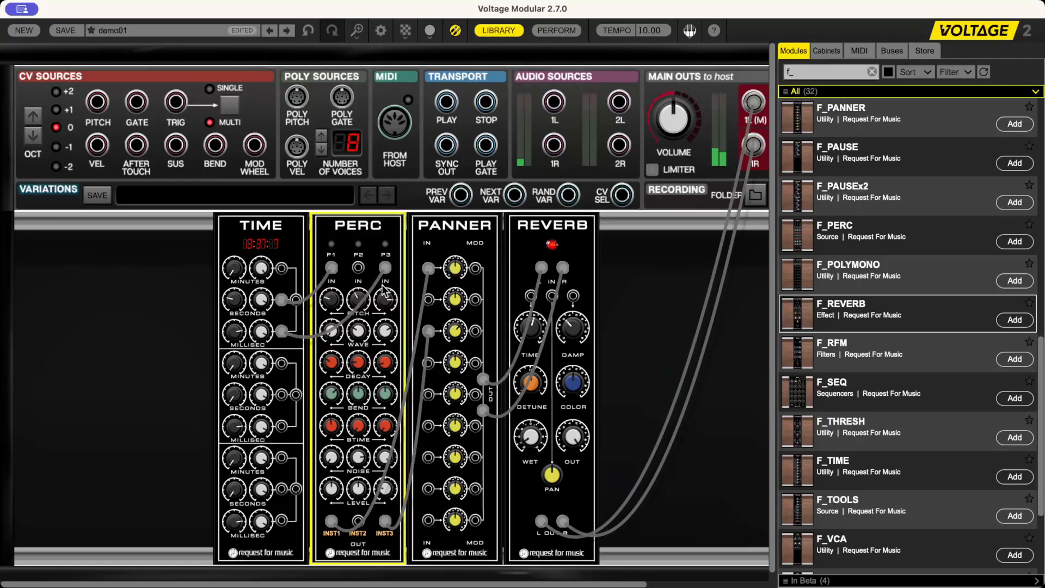
mouse_move(385, 303)
drag(385, 303, 389, 318)
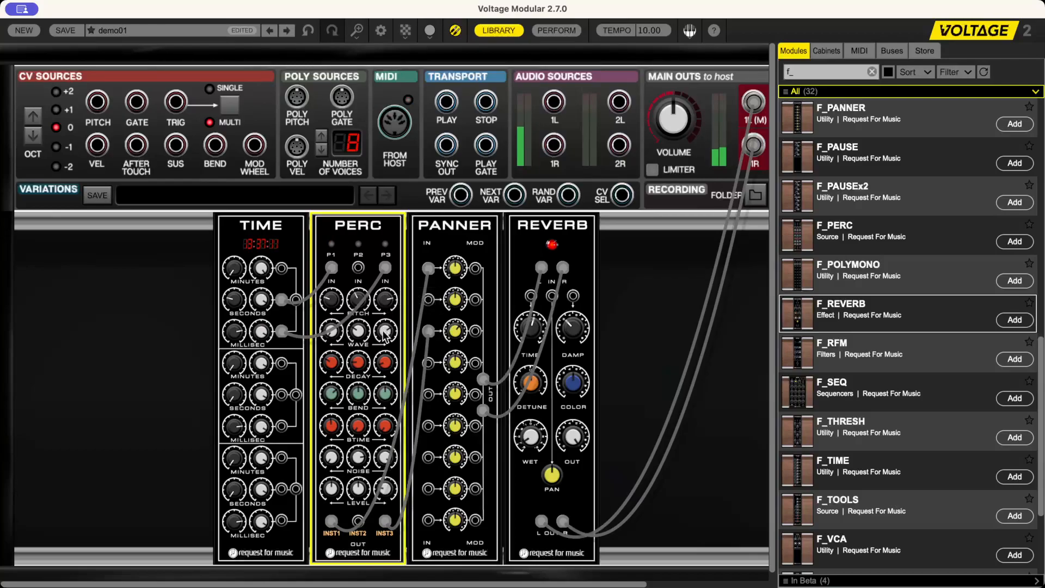
drag(388, 375, 442, 502)
drag(390, 299, 408, 407)
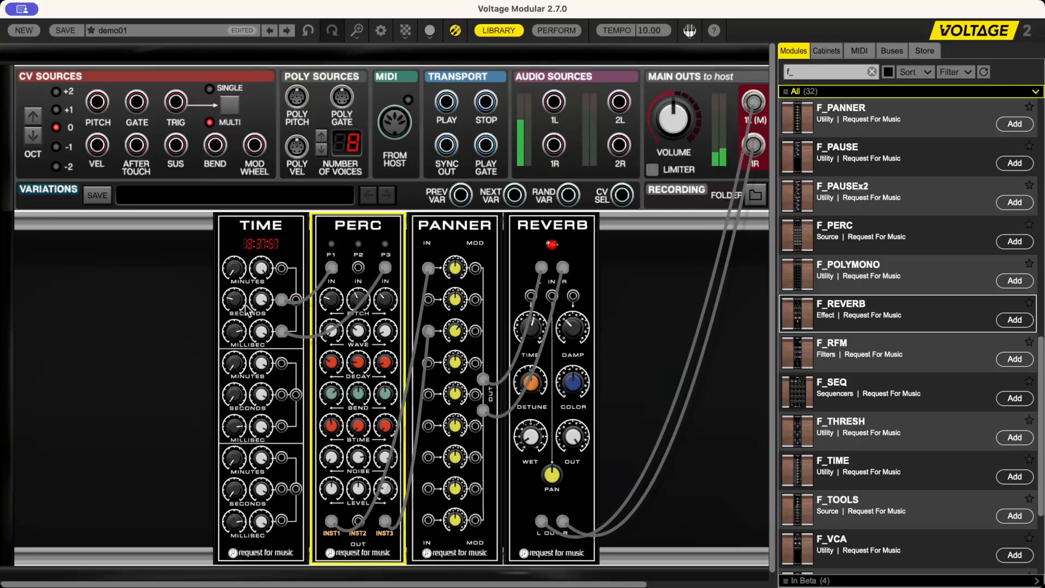
- Insert the F_PAUSE module between TIME and PERC, routing TIME's first seconds output through its first channel to PERC's P2 input
mouse_move(238, 308)
drag(783, 155, 350, 212)
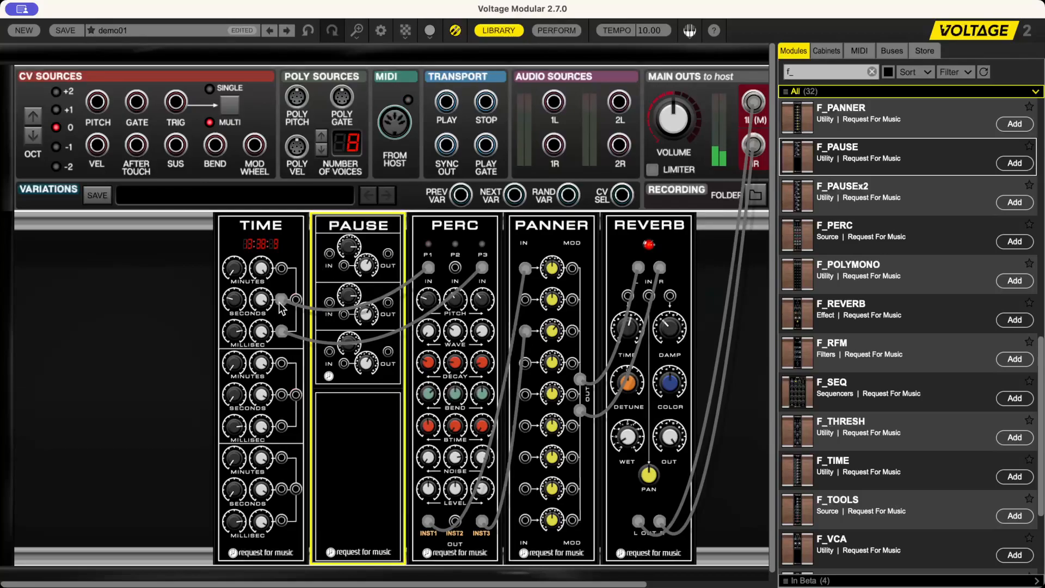
drag(329, 256, 283, 302)
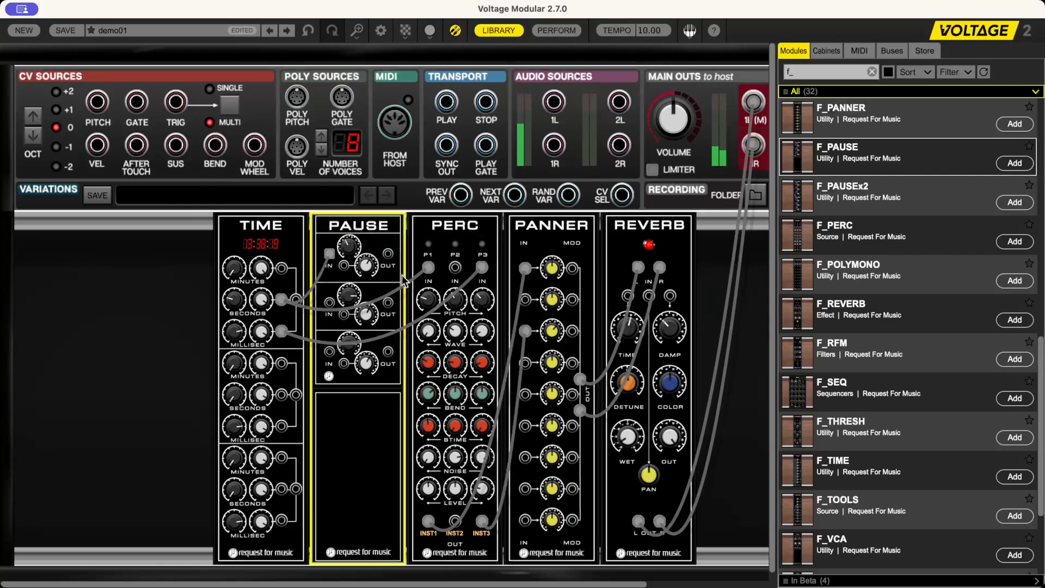
drag(388, 254, 455, 268)
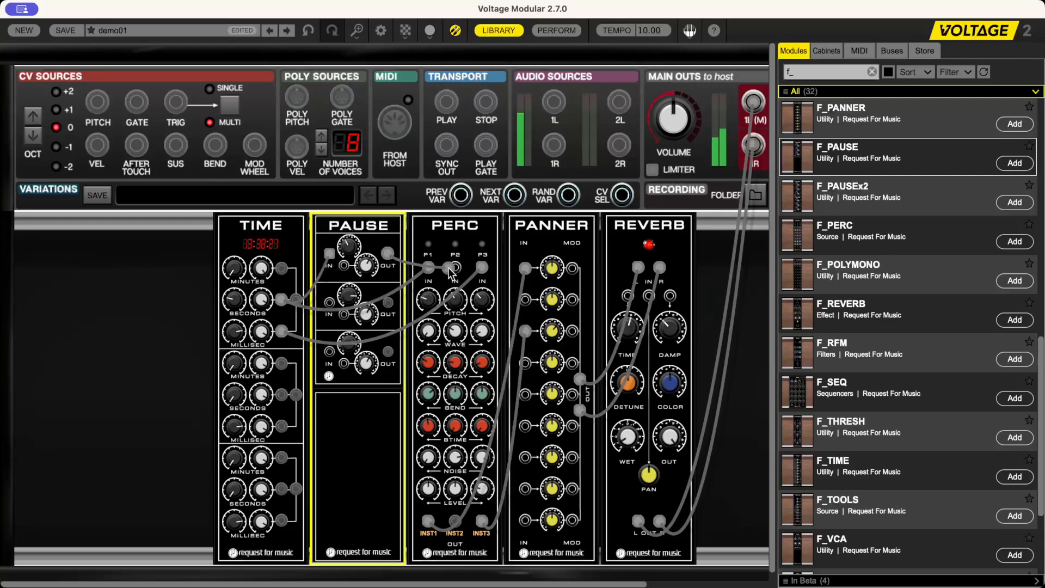
- Route PERC's INST2 output to PANNER's second input and set that channel's pan to about 0.57
drag(456, 524, 526, 299)
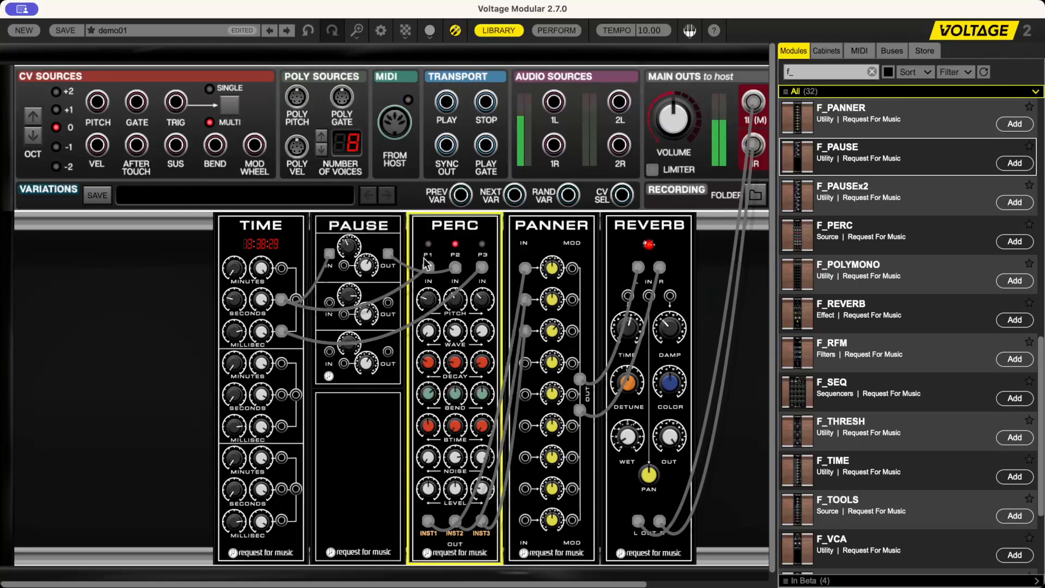
click(556, 291)
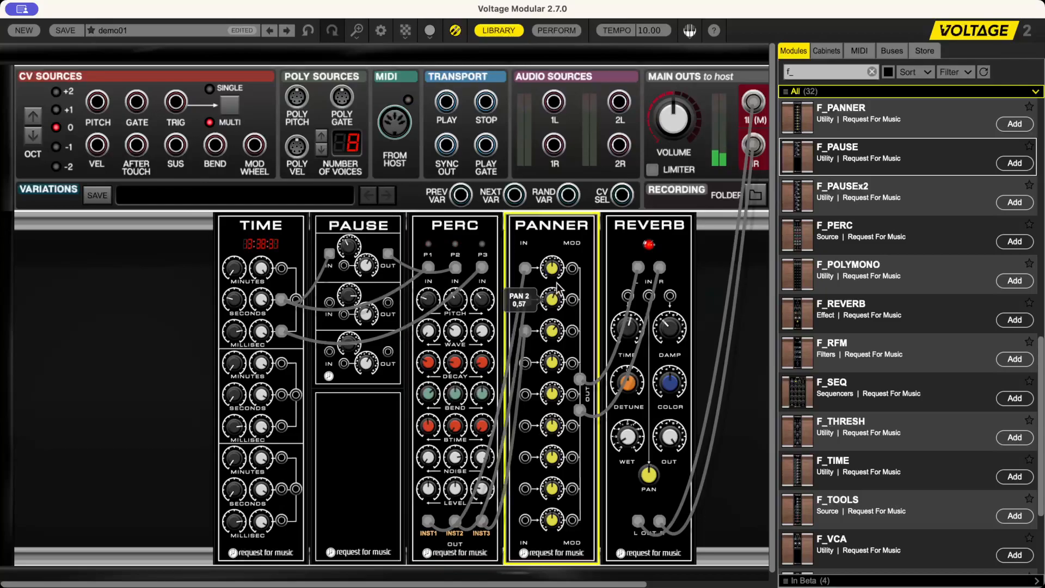
mouse_move(557, 321)
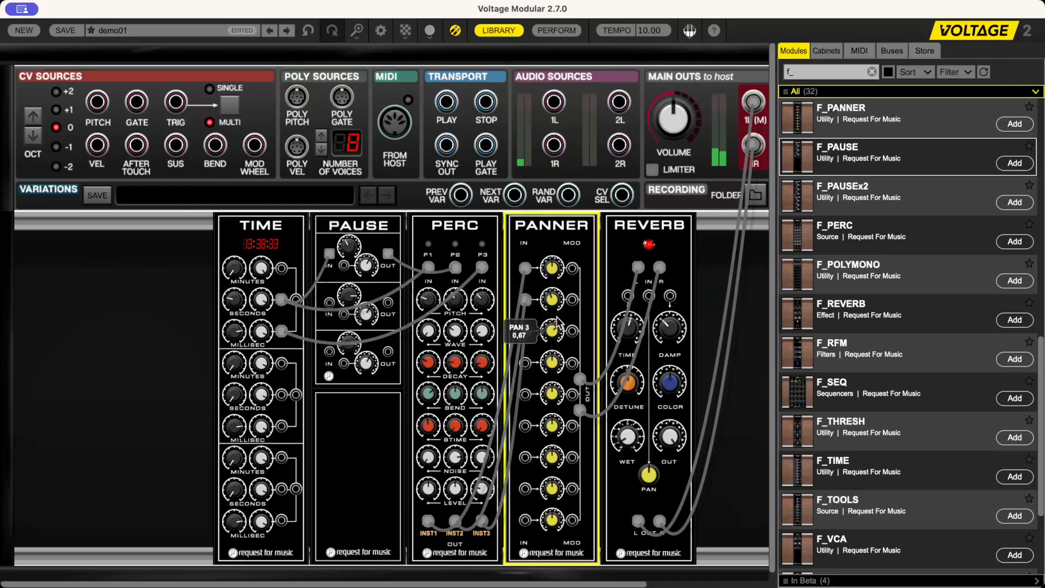
- Adjust the level, bend time, pitch and decay of the second instrument on the PERC module
click(460, 503)
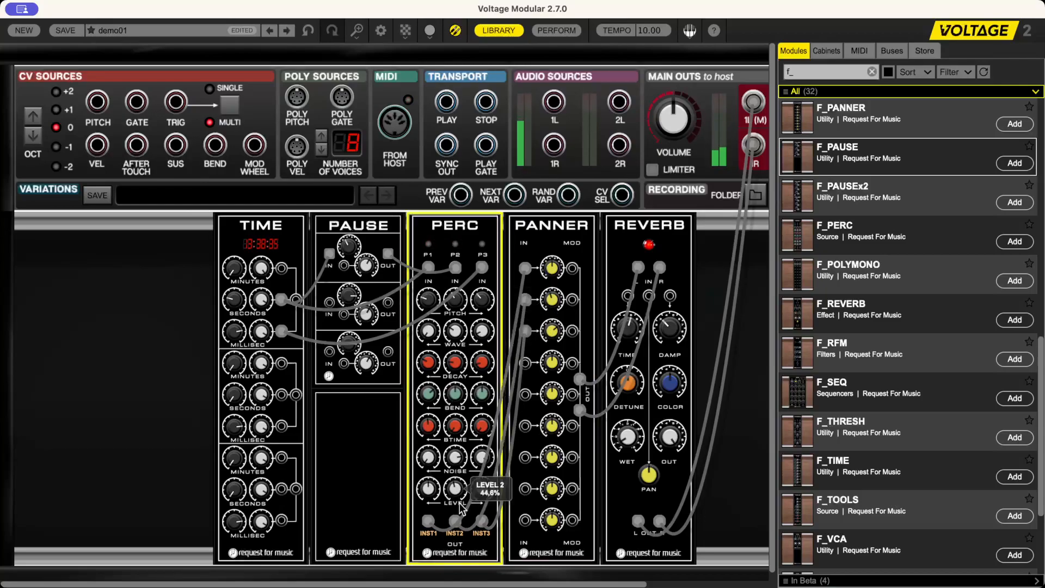
mouse_move(459, 448)
drag(461, 442, 462, 439)
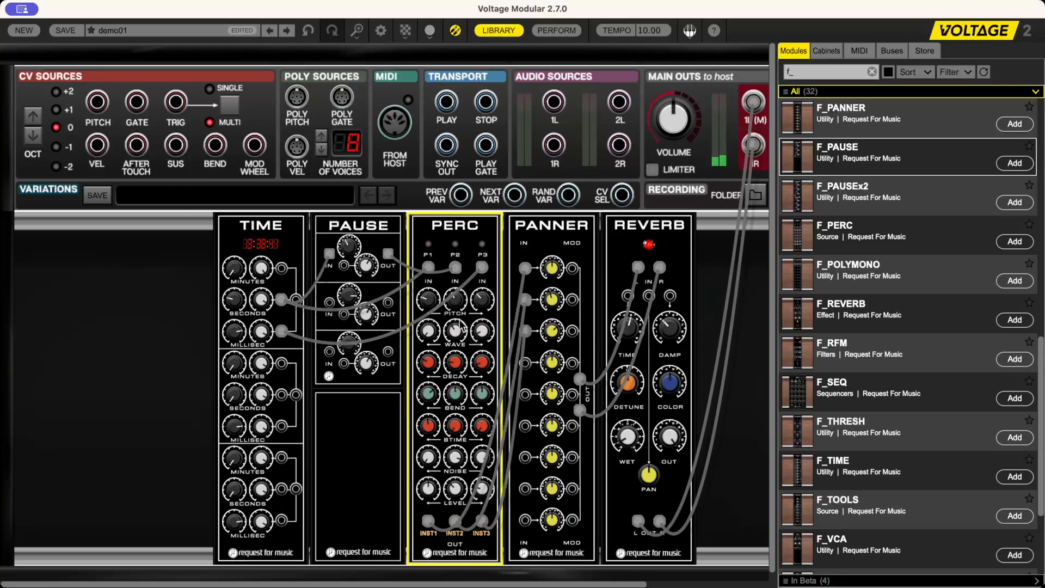
drag(460, 308, 458, 320)
drag(457, 490, 458, 509)
drag(454, 358, 455, 368)
mouse_move(236, 309)
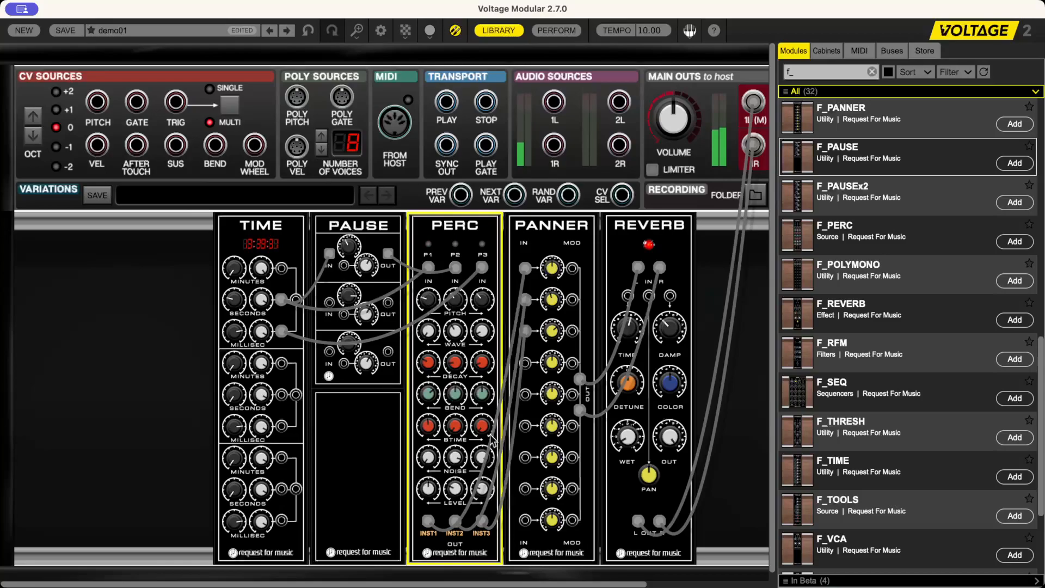
- Move the whole row from TIME to REVERB to the start of the rack, freeing space after REVERB
drag(707, 246, 216, 295)
drag(649, 227, 450, 226)
click(635, 322)
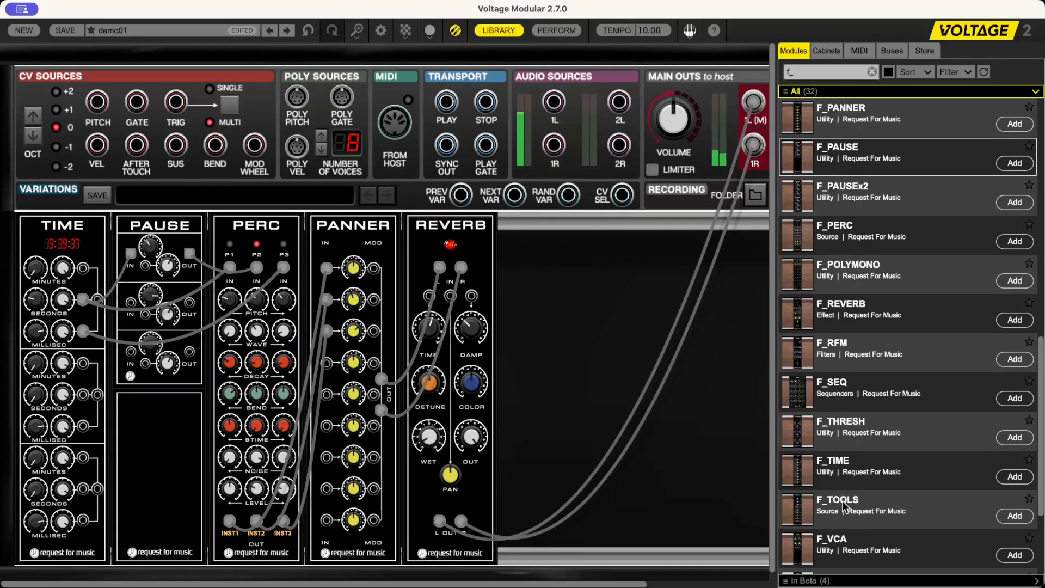
- Add the F_NOISE and F_ADSR modules to the rack after REVERB
scroll(842, 500, down, 4)
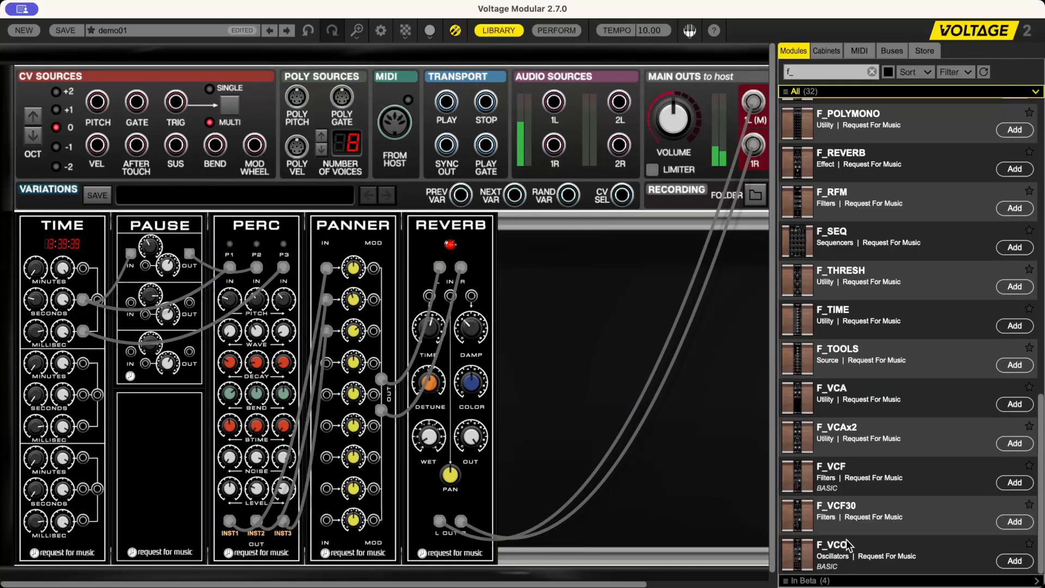
scroll(827, 381, up, 8)
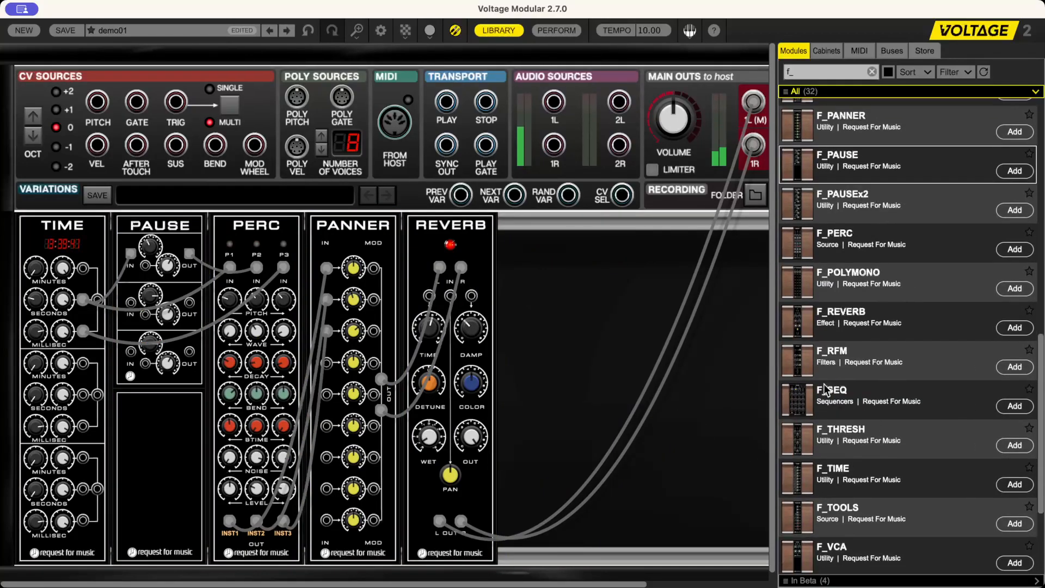
drag(803, 213, 549, 245)
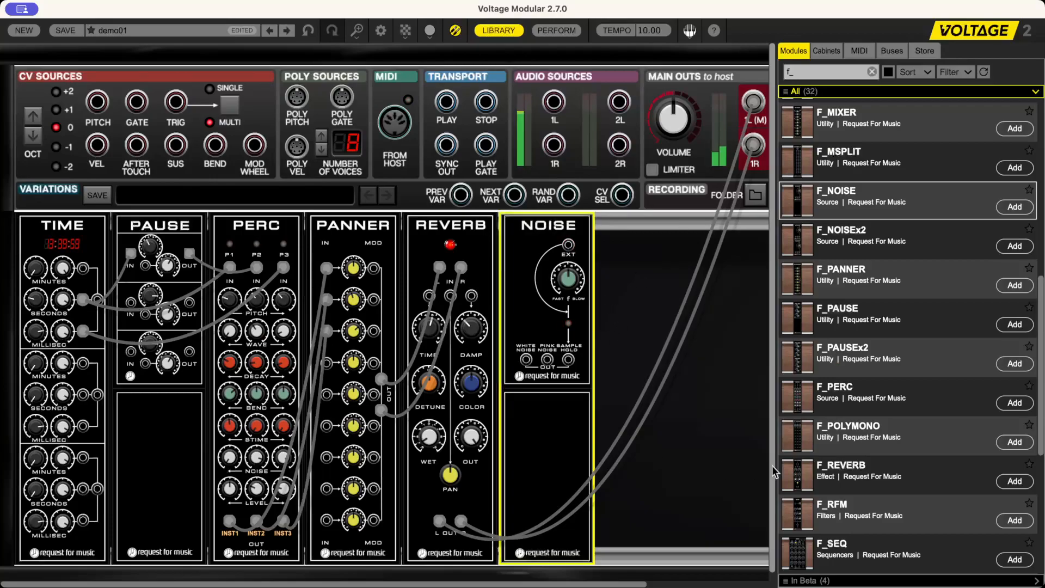
scroll(875, 469, down, 5)
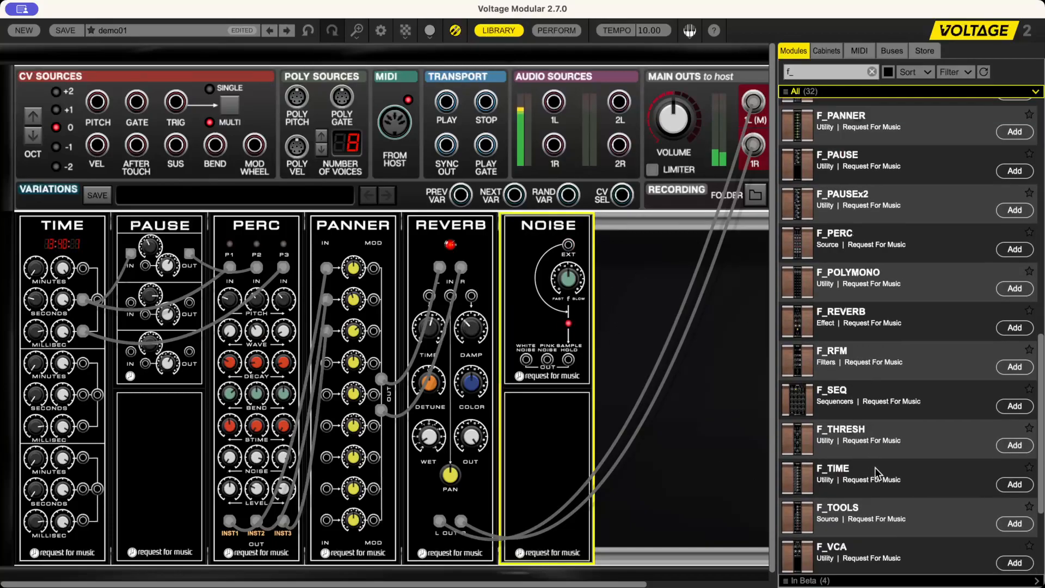
scroll(875, 468, up, 10)
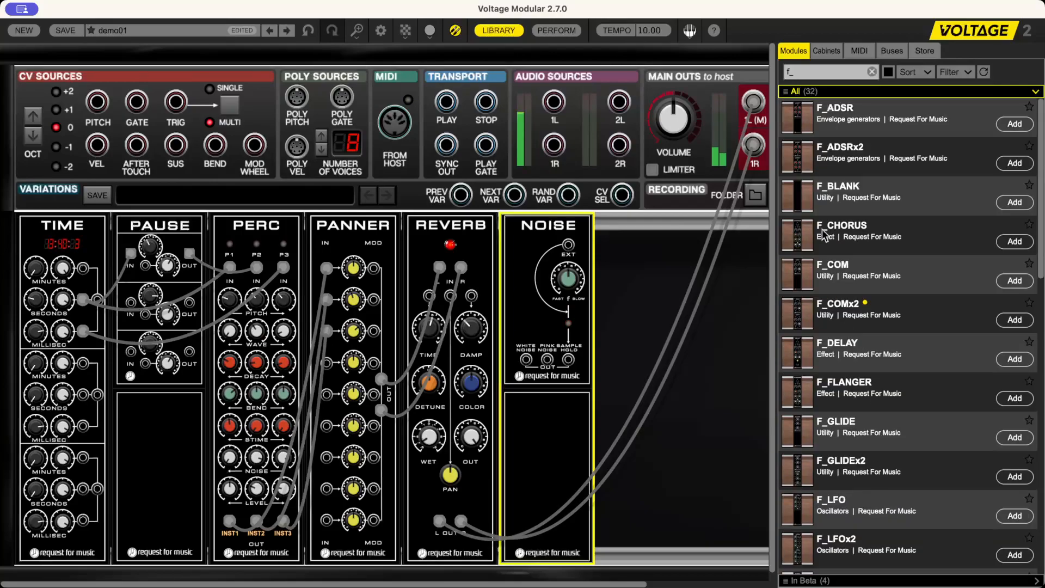
double_click(787, 112)
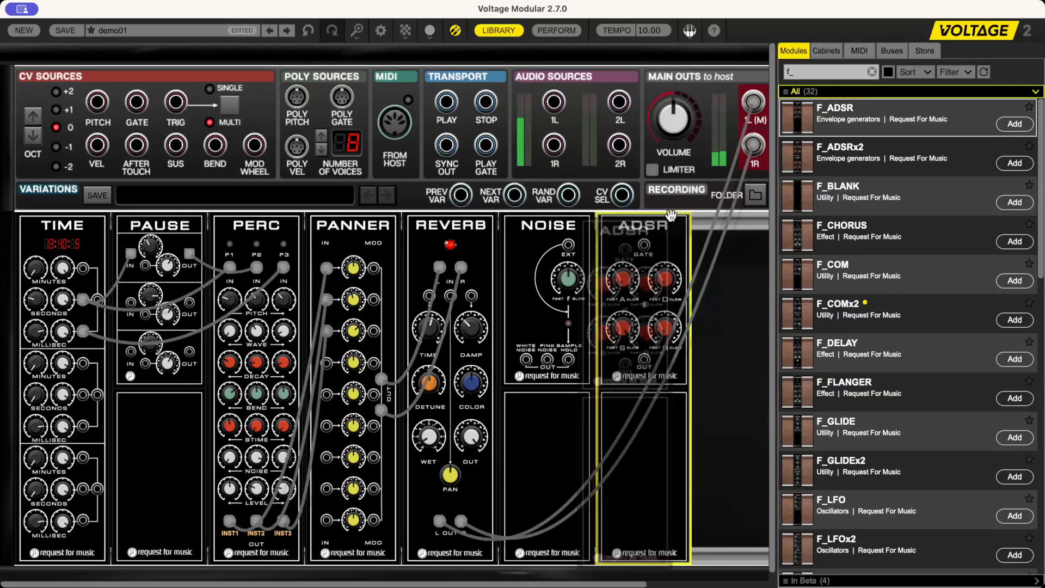
- Add the F_VCF module to the rack after ADSR
scroll(850, 469, down, 5)
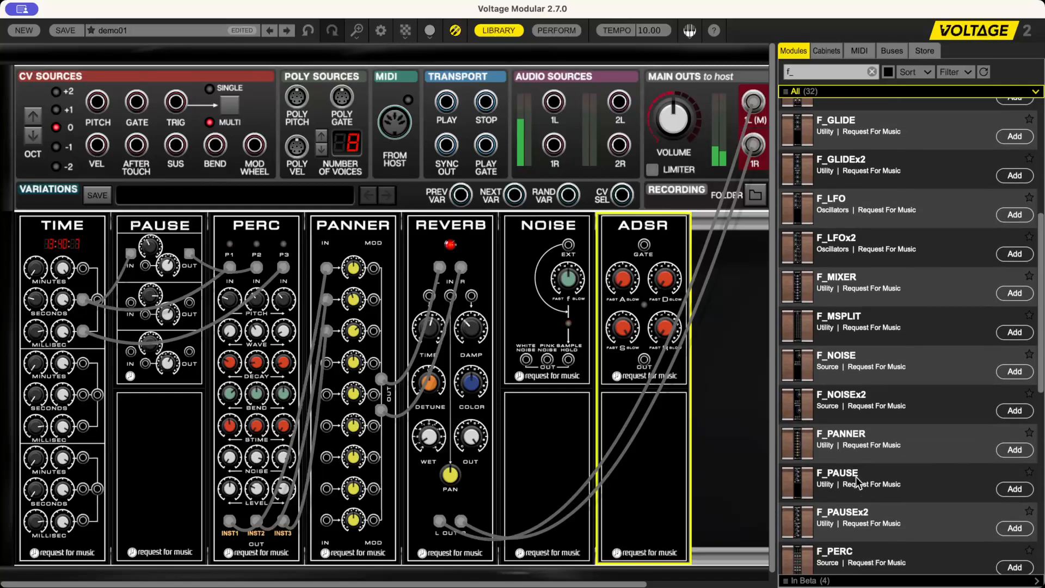
scroll(880, 524, down, 2)
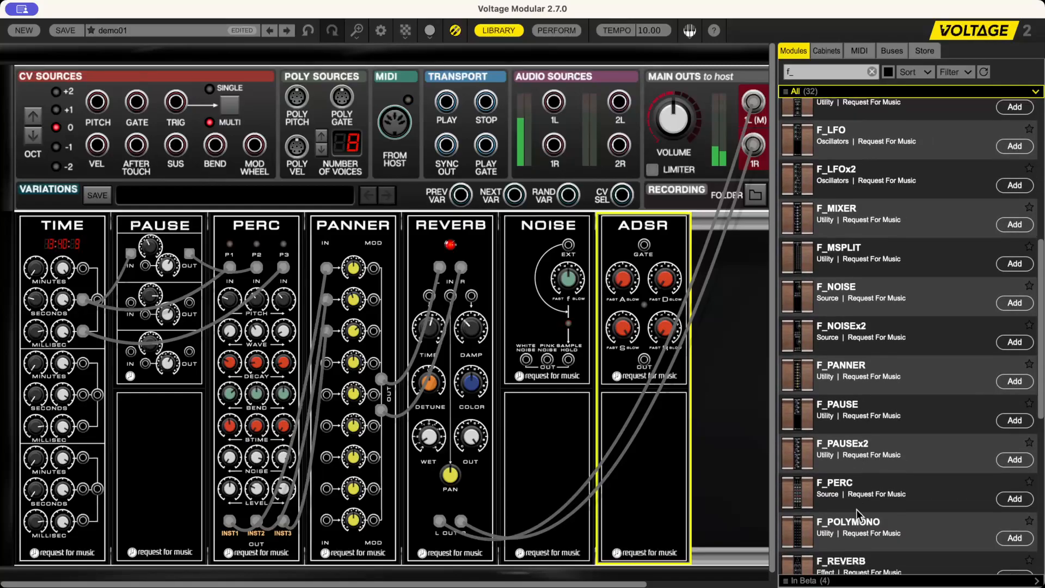
scroll(857, 509, down, 6)
drag(804, 481, 754, 288)
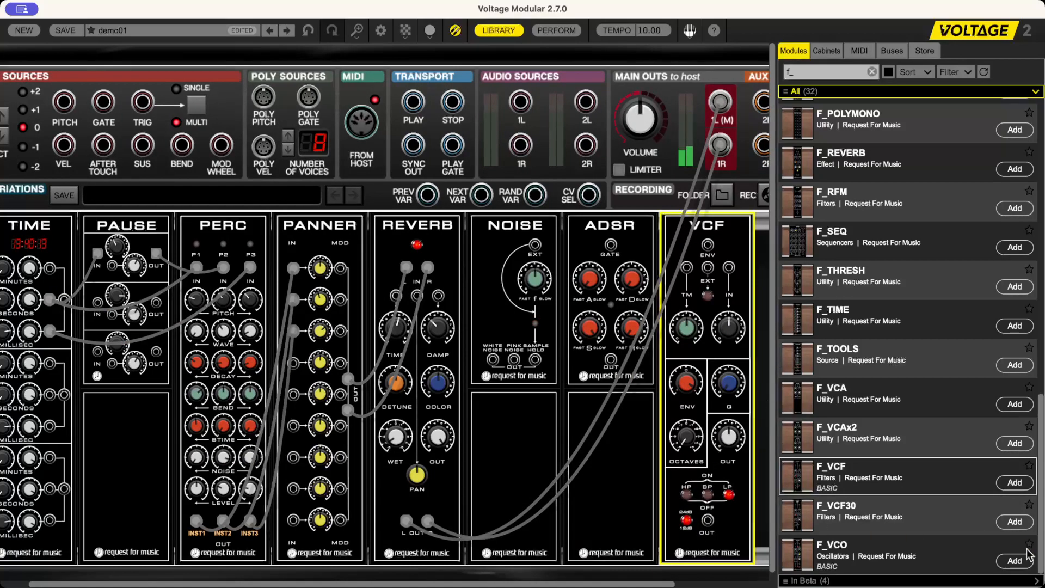
drag(559, 581, 340, 580)
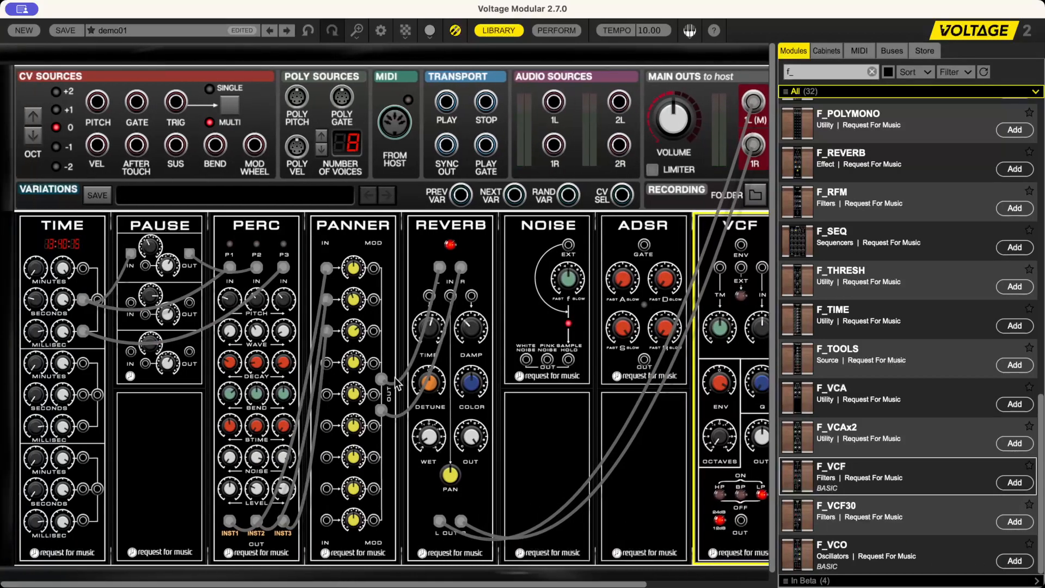
- Move the NOISE, ADSR and VCF modules together between PERC and PANNER
click(589, 233)
shift+click(631, 229)
shift+click(711, 229)
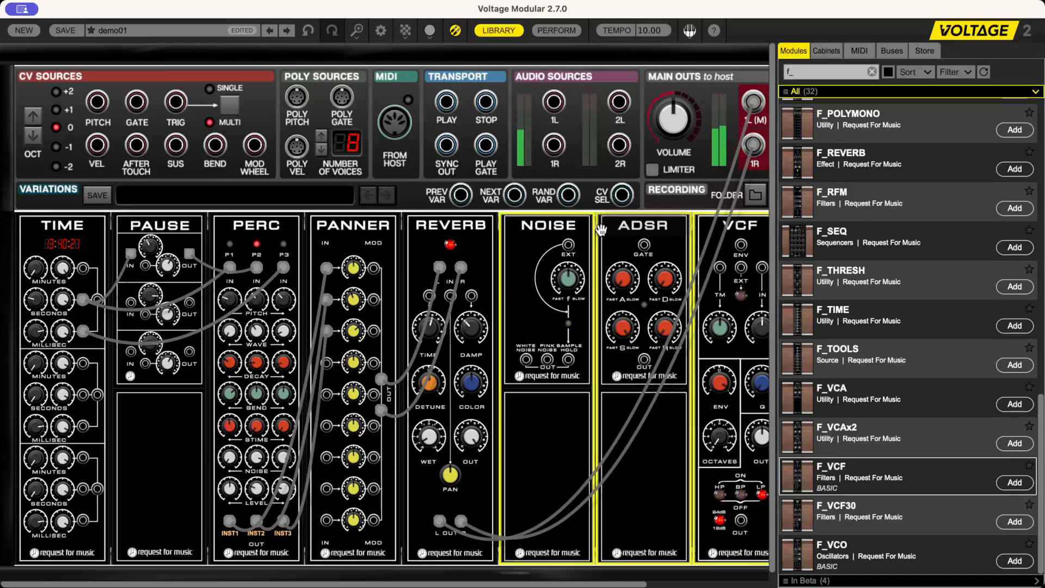
drag(564, 232, 371, 231)
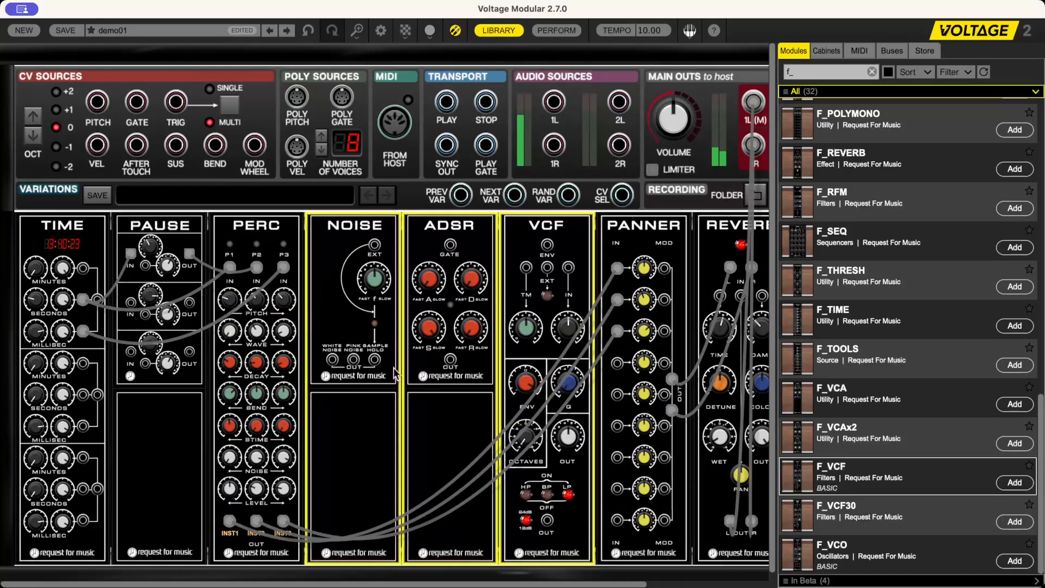
click(564, 570)
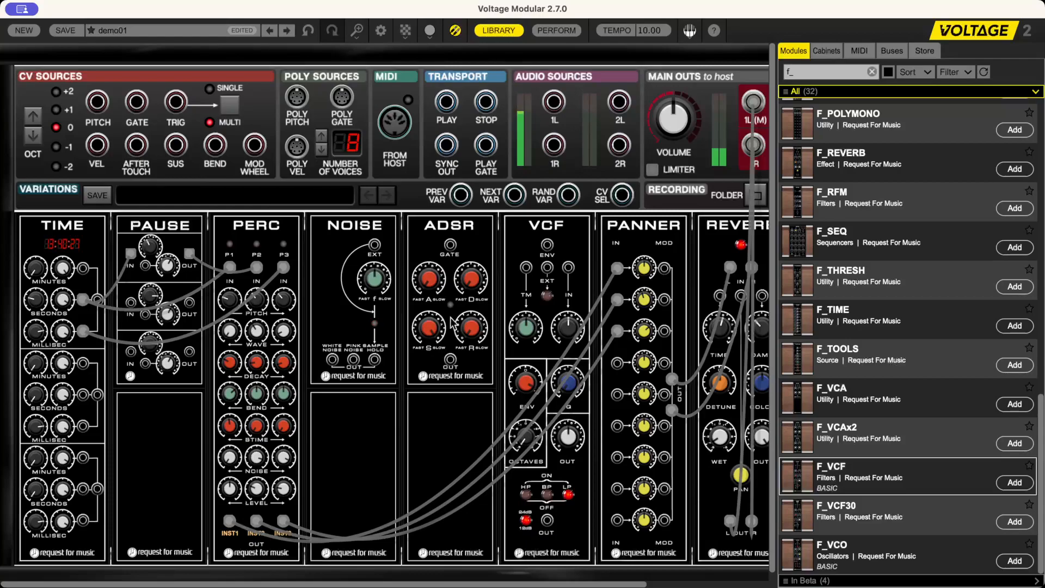
- Patch TIME's second seconds output to ADSR's gate, white noise to VCF's input, and ADSR's output to VCF's ENV input
drag(450, 245, 84, 400)
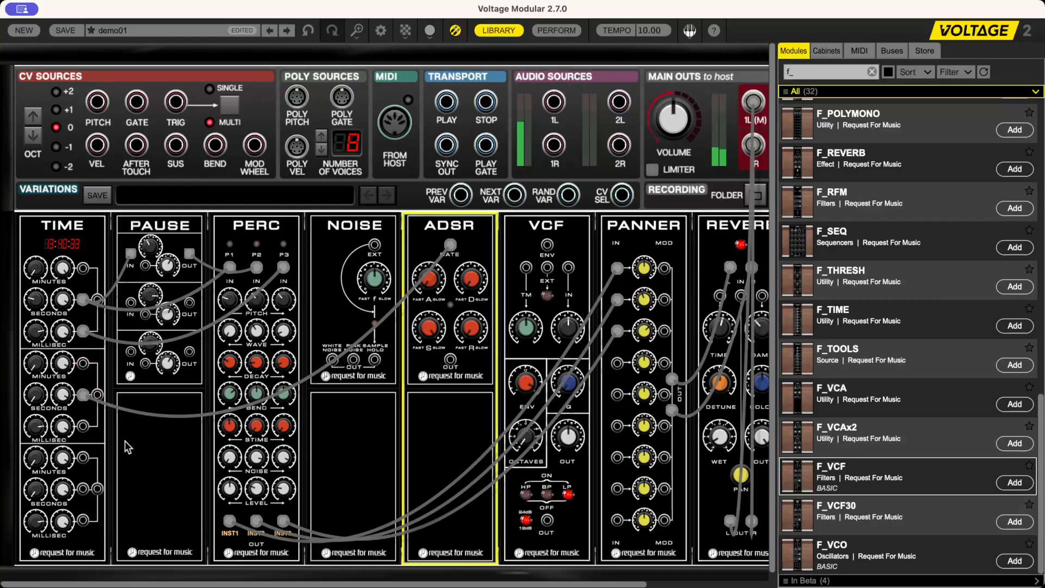
drag(332, 359, 569, 267)
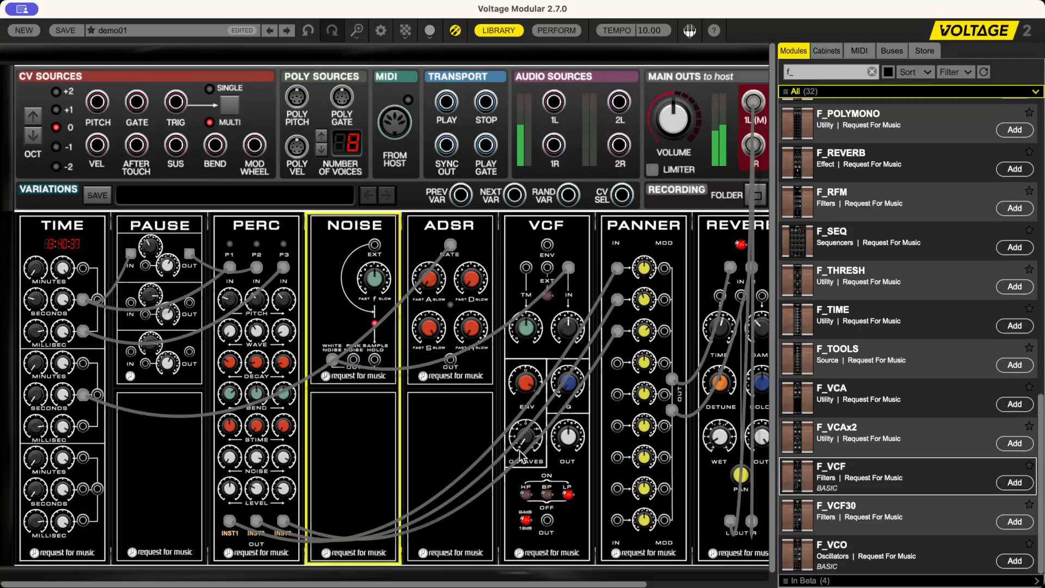
click(551, 248)
drag(552, 247, 450, 359)
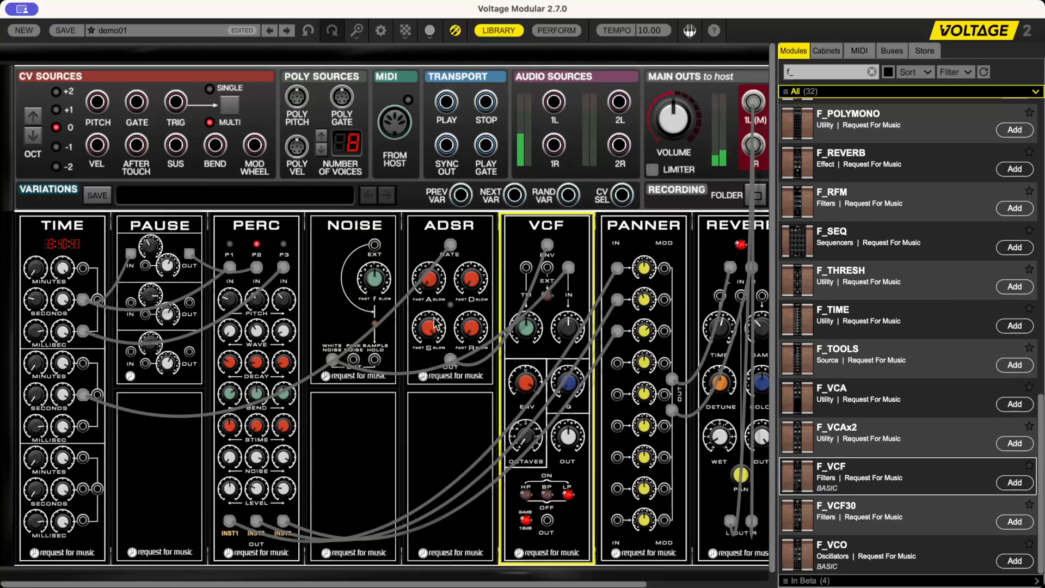
- Adjust the ADSR envelope and the VCF's Q, and route the VCF output to PANNER's fourth input
click(433, 324)
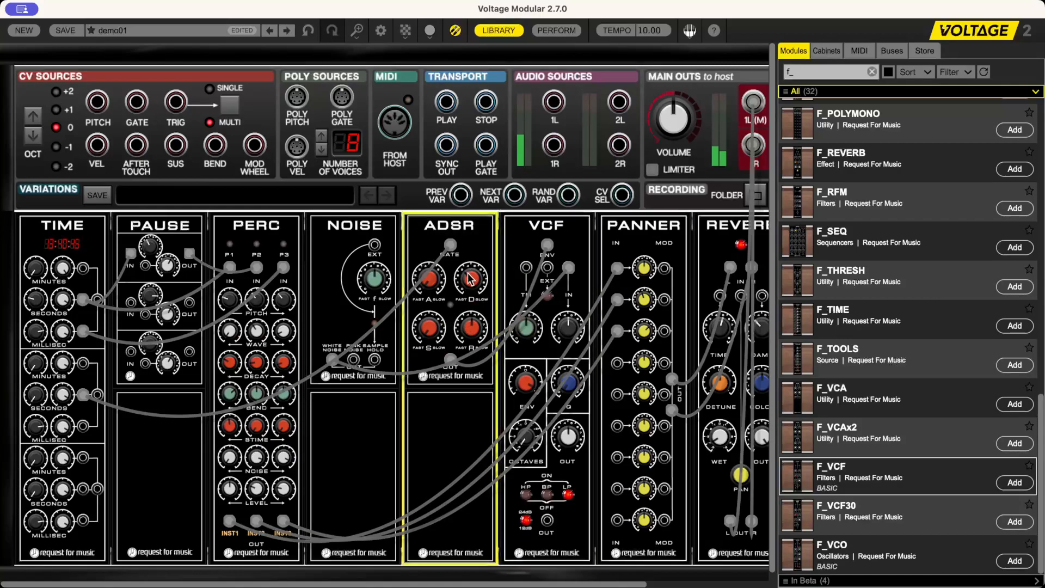
click(558, 385)
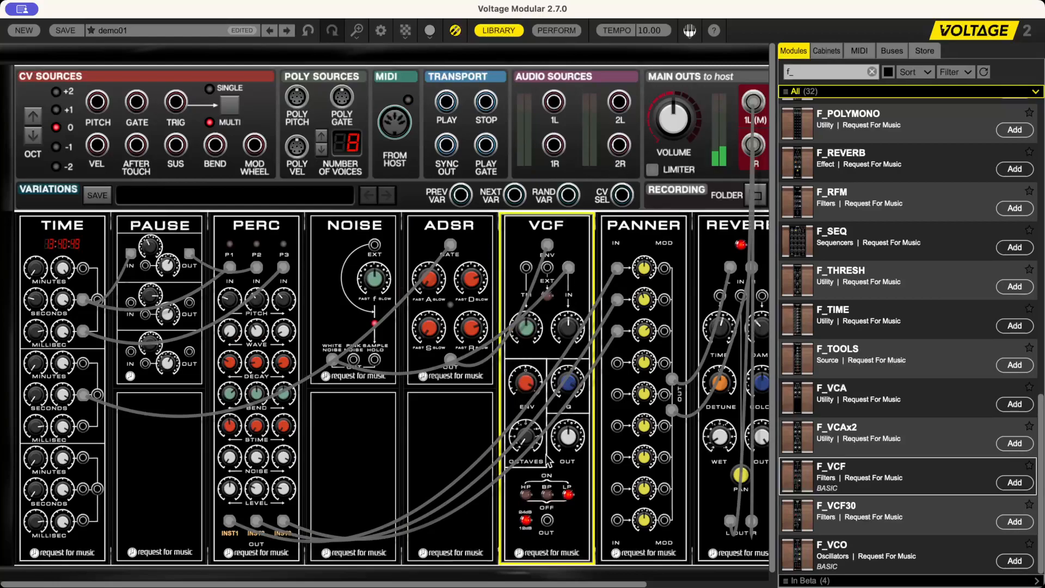
drag(547, 520, 617, 364)
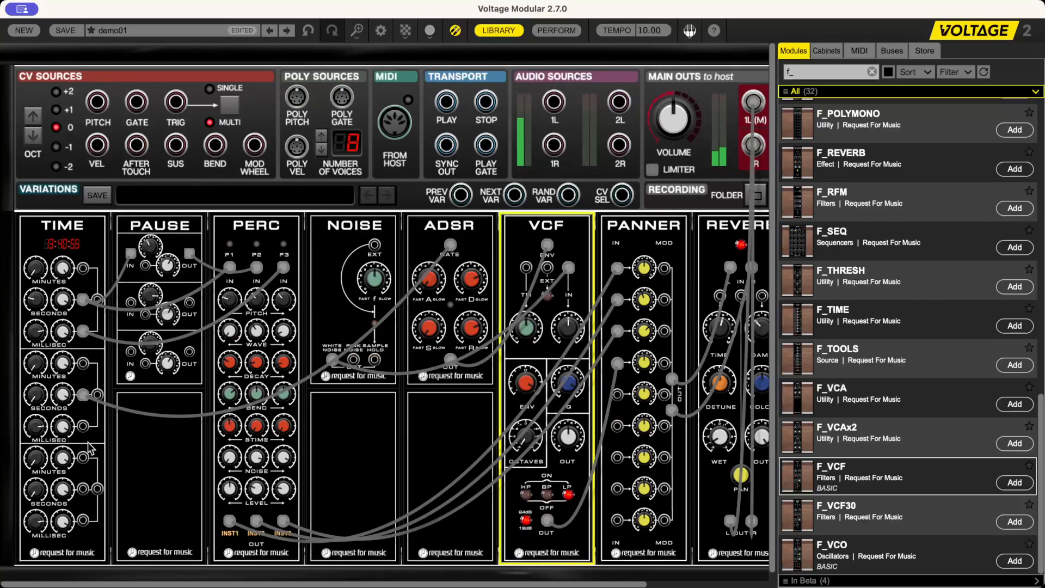
- Set the seconds interval in TIME's second section to 6 and adjust the VCF's output level
click(36, 388)
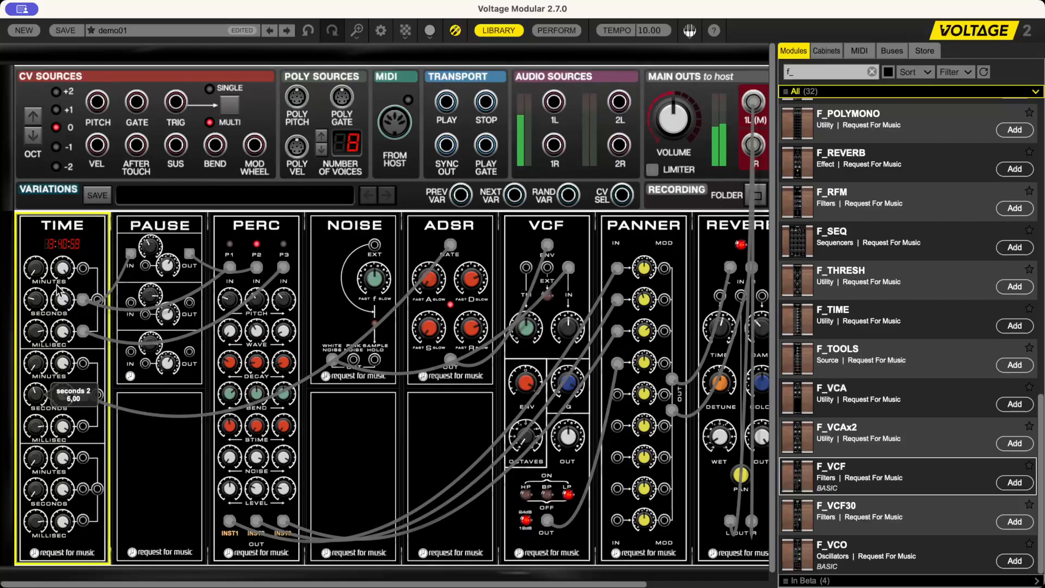
right_click(108, 417)
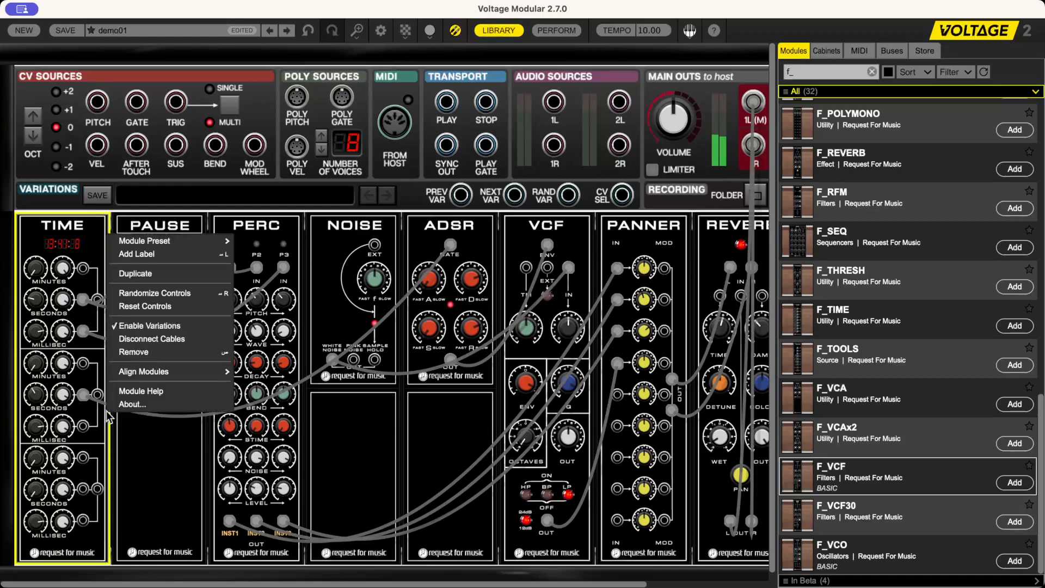
click(363, 540)
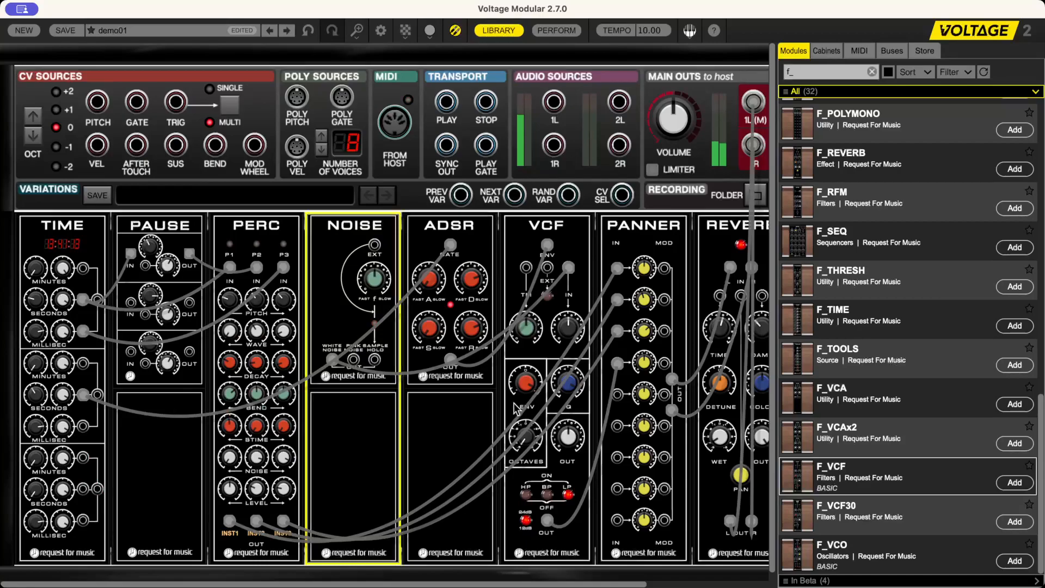
click(561, 447)
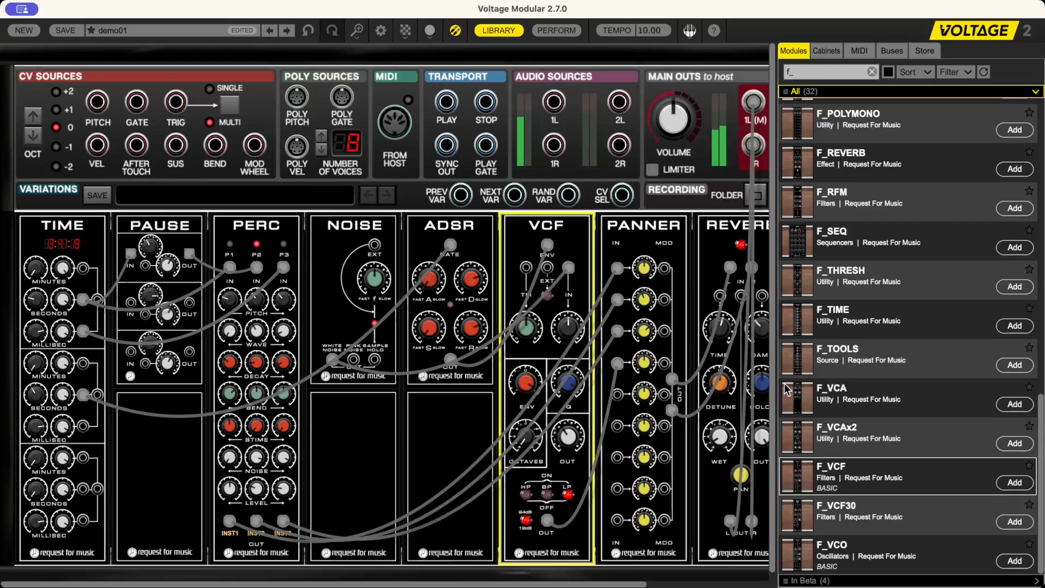
- Insert the F_LFO module between ADSR and VCF, patch its first LFO to VCF's TM input, and set timbre modulation to 0.01
scroll(858, 266, up, 10)
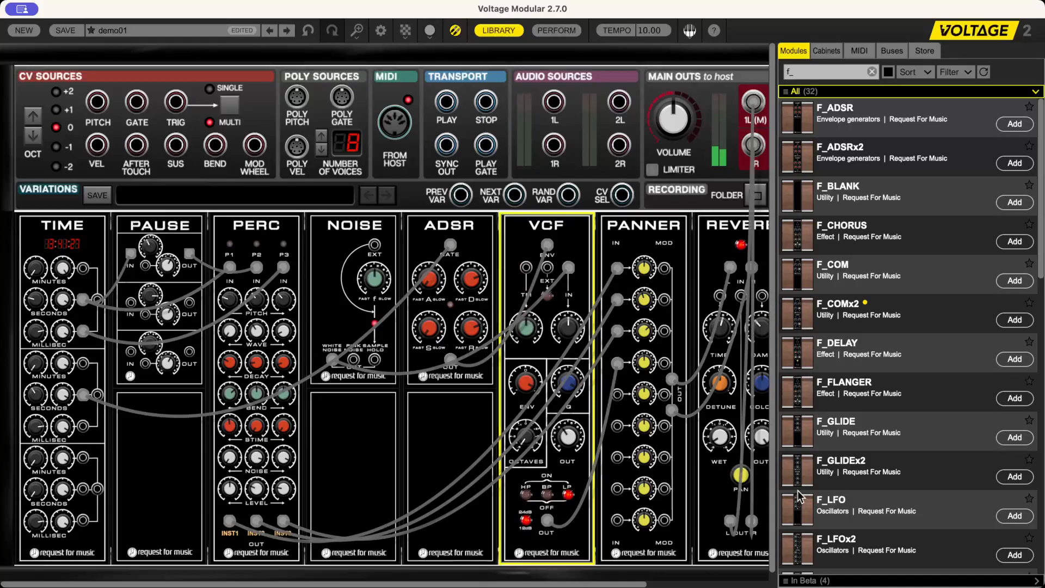
drag(795, 515, 623, 268)
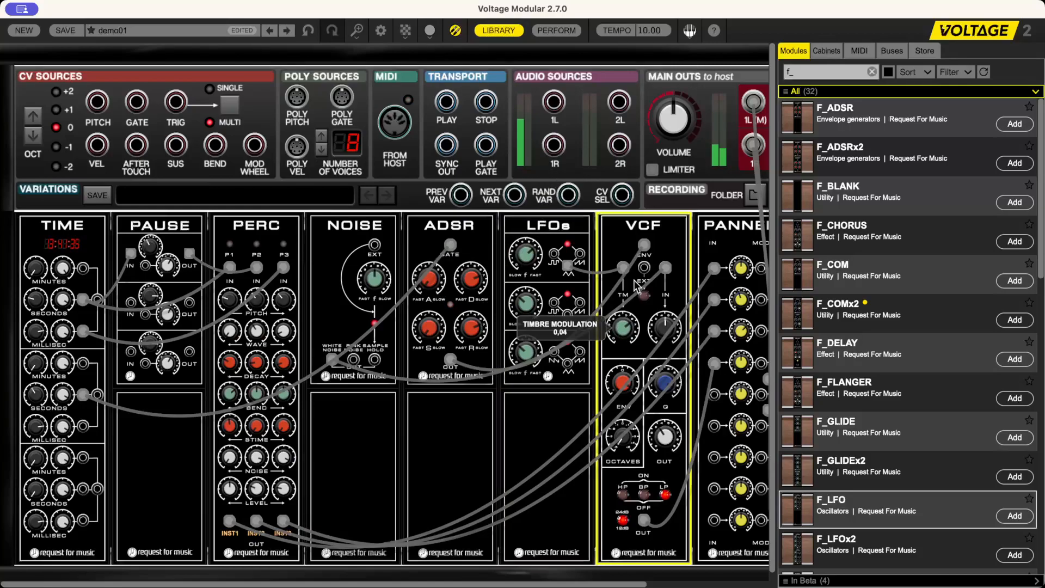
mouse_move(537, 260)
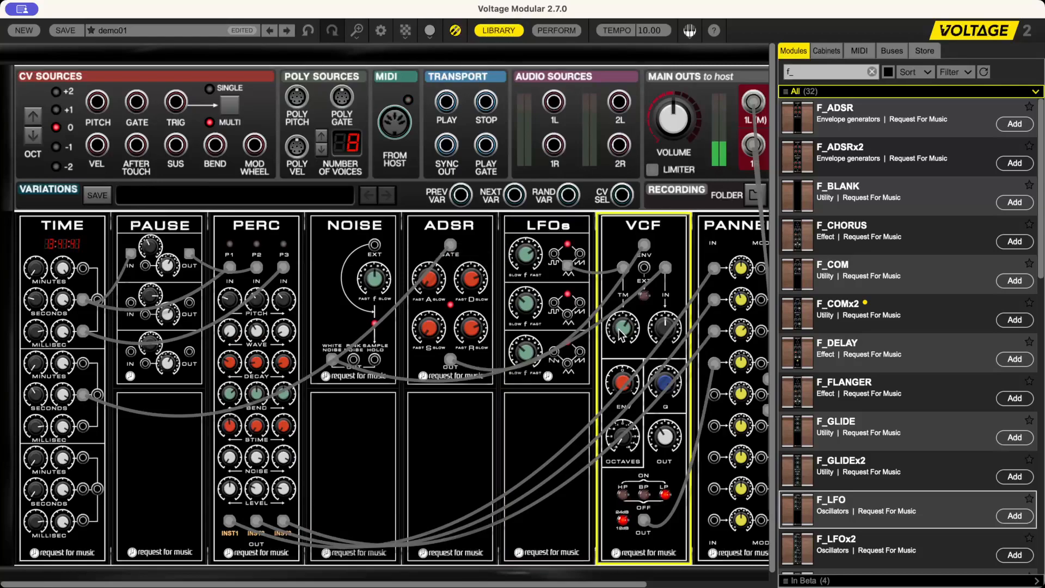
mouse_move(620, 334)
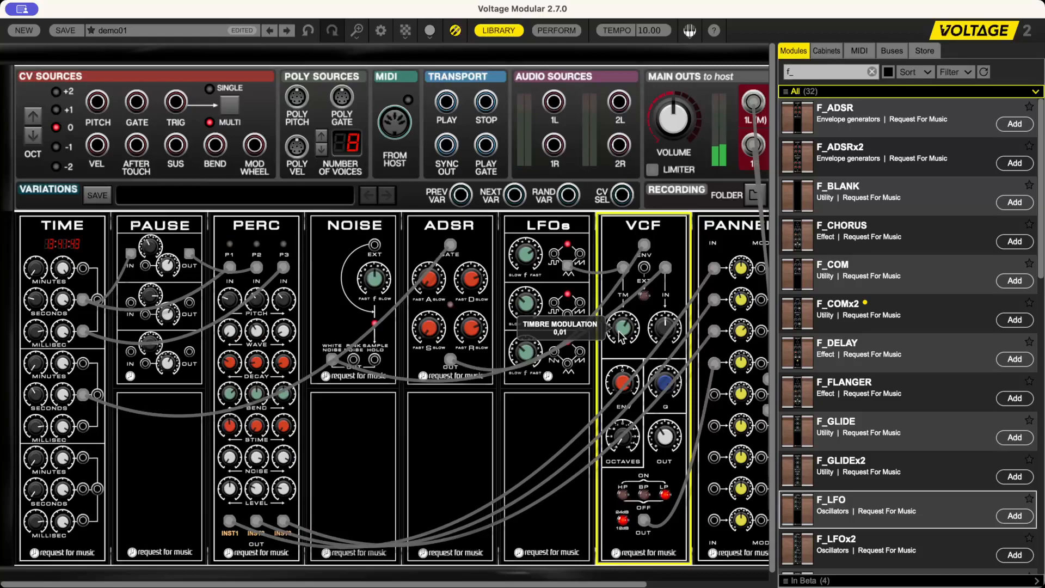
- Save the patch as demo01 in the F_SYN collection's TIME category, overwriting the existing preset
click(68, 31)
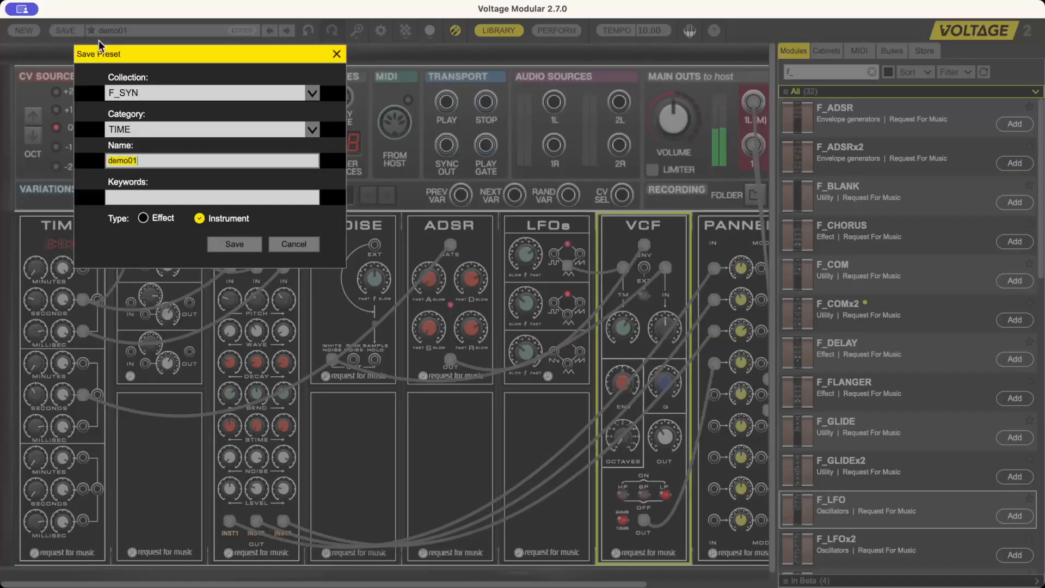
click(231, 245)
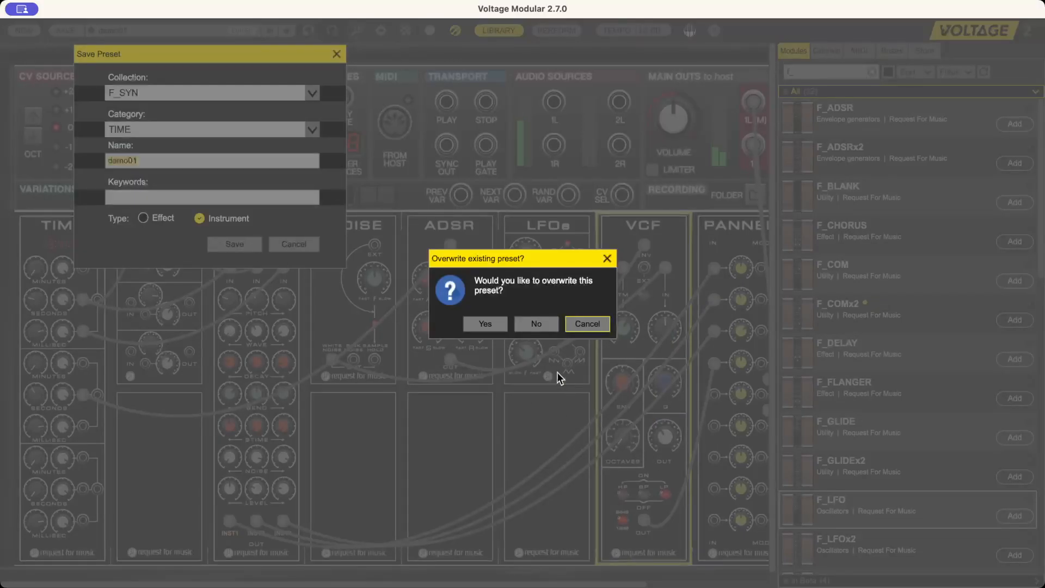
click(485, 324)
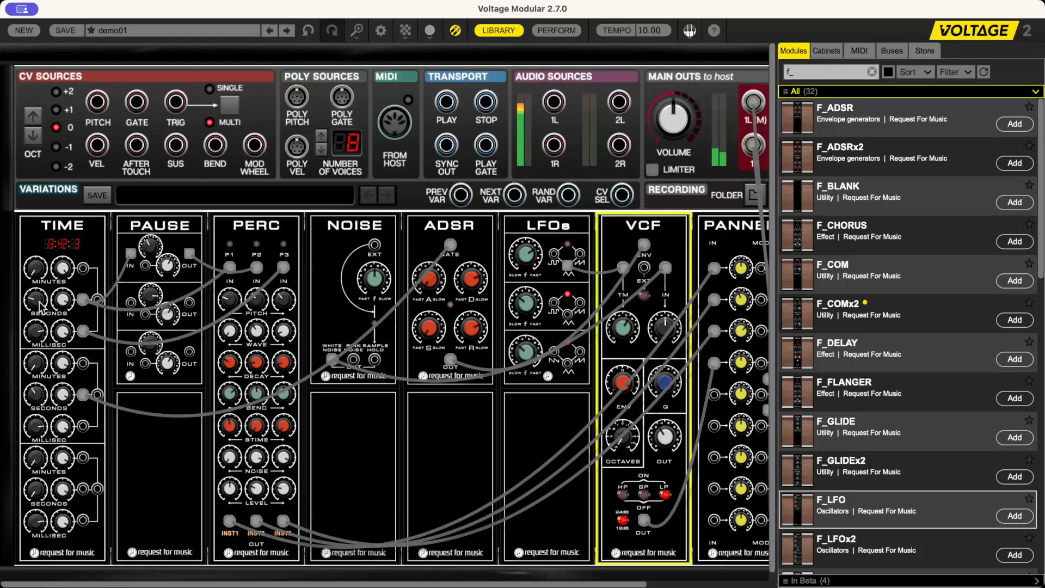
- Adjust the seconds interval in TIME's first section
mouse_move(41, 309)
drag(41, 309, 42, 332)
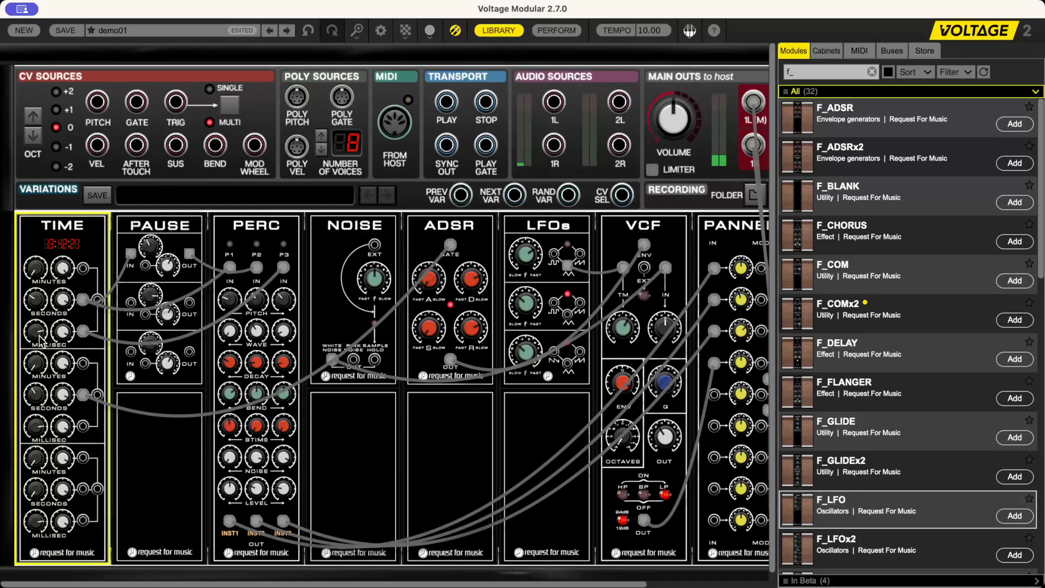
mouse_move(42, 340)
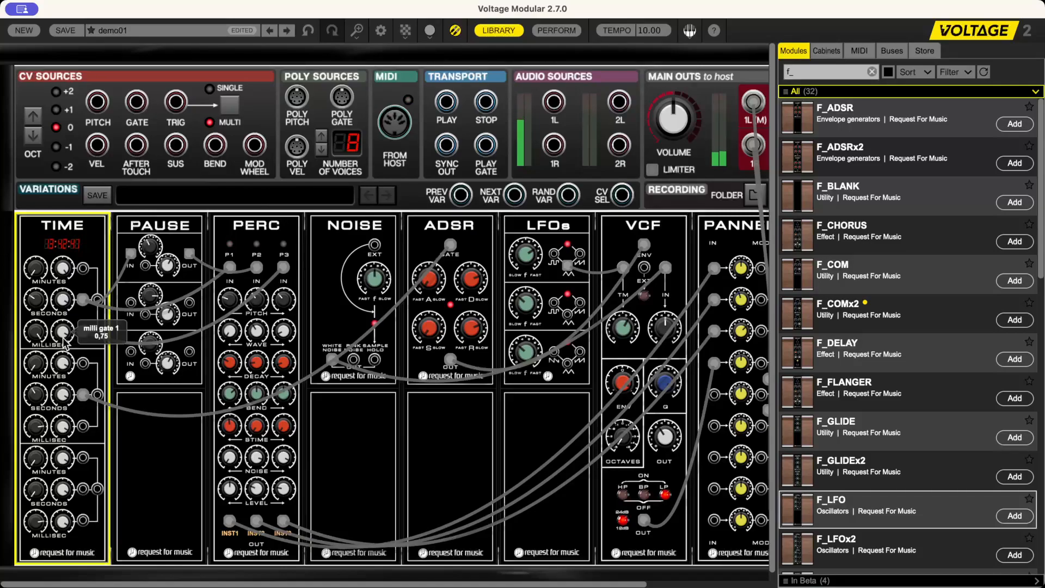
mouse_move(34, 303)
mouse_move(34, 303)
mouse_down()
mouse_move(35, 266)
mouse_move(34, 316)
mouse_up()
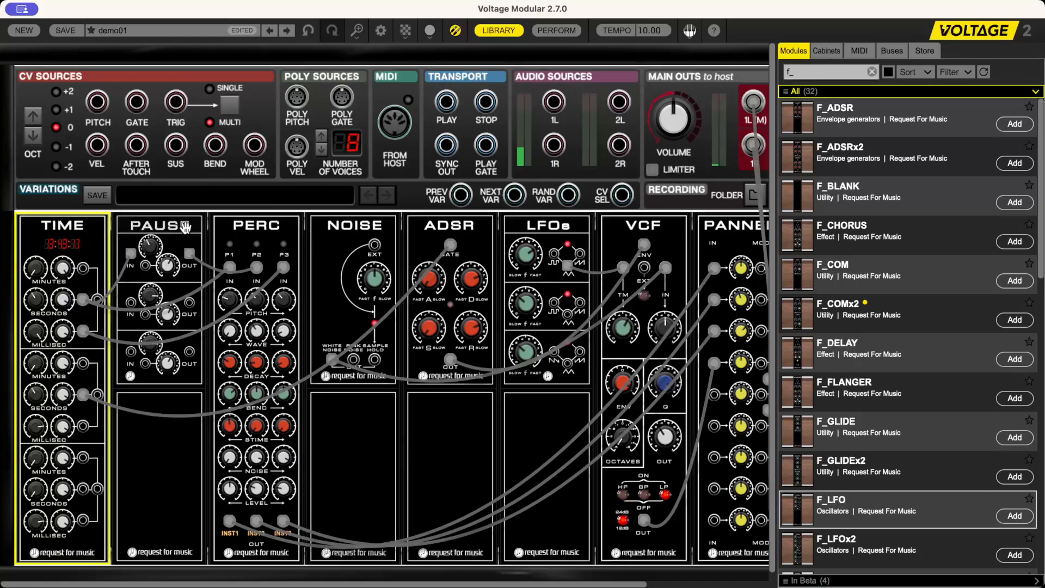
- Delete the PAUSE, PERC, NOISE and LFOs modules from the cabinet
click(201, 229)
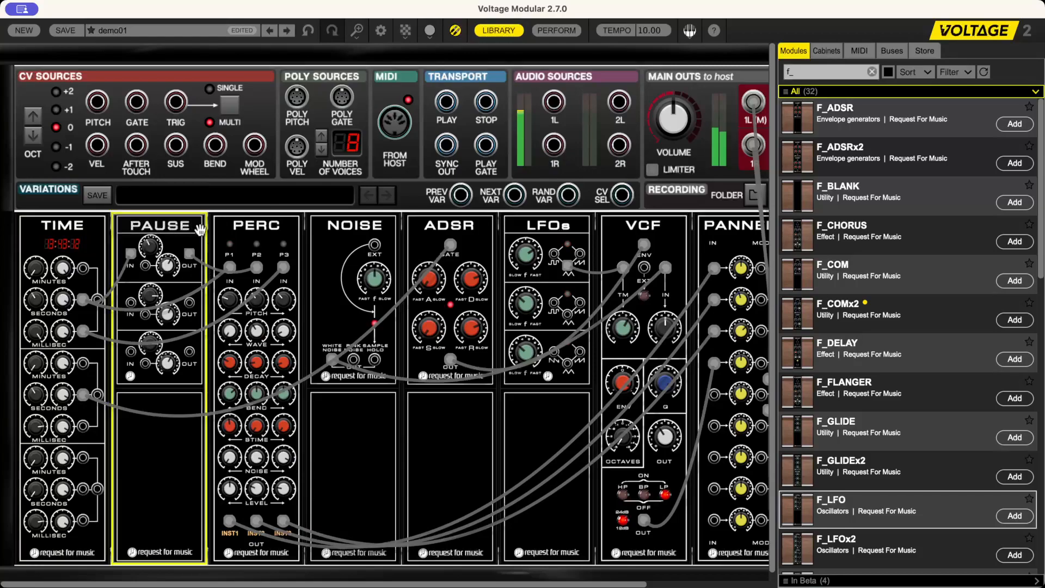
right_click(260, 230)
click(163, 234)
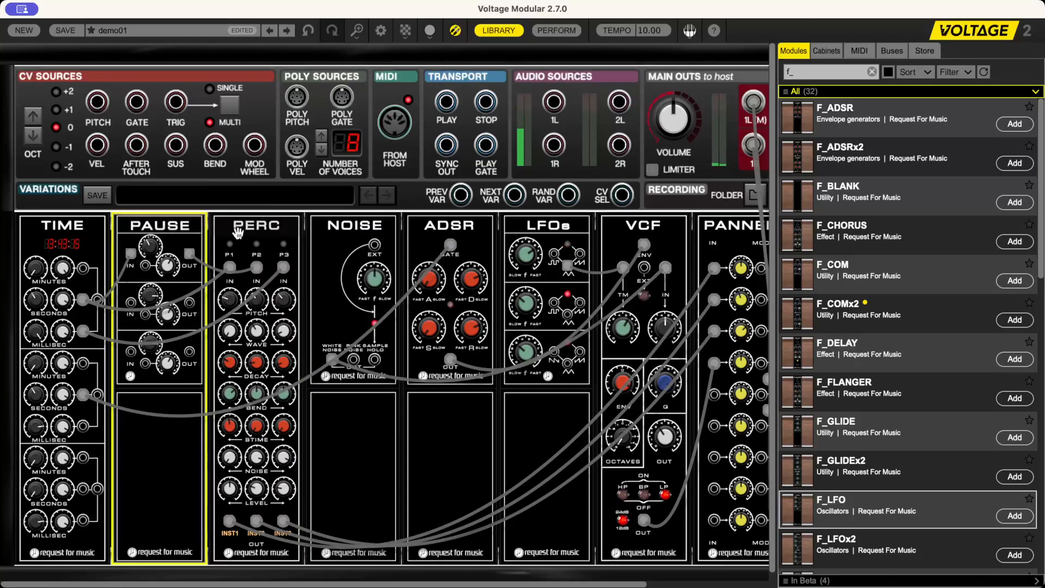
shift+click(238, 231)
shift+click(334, 226)
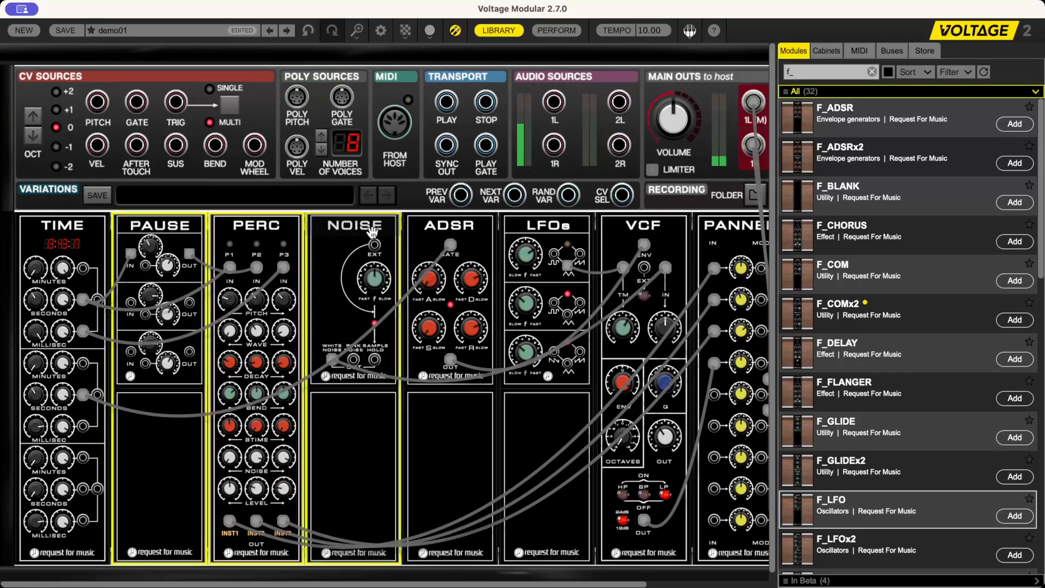
key(Delete)
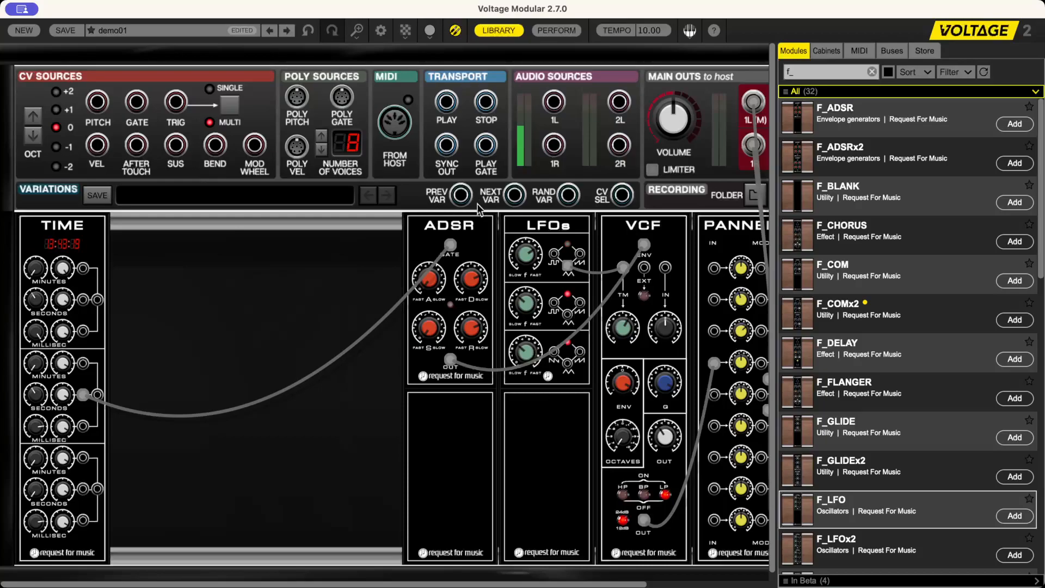
click(542, 225)
key(Delete)
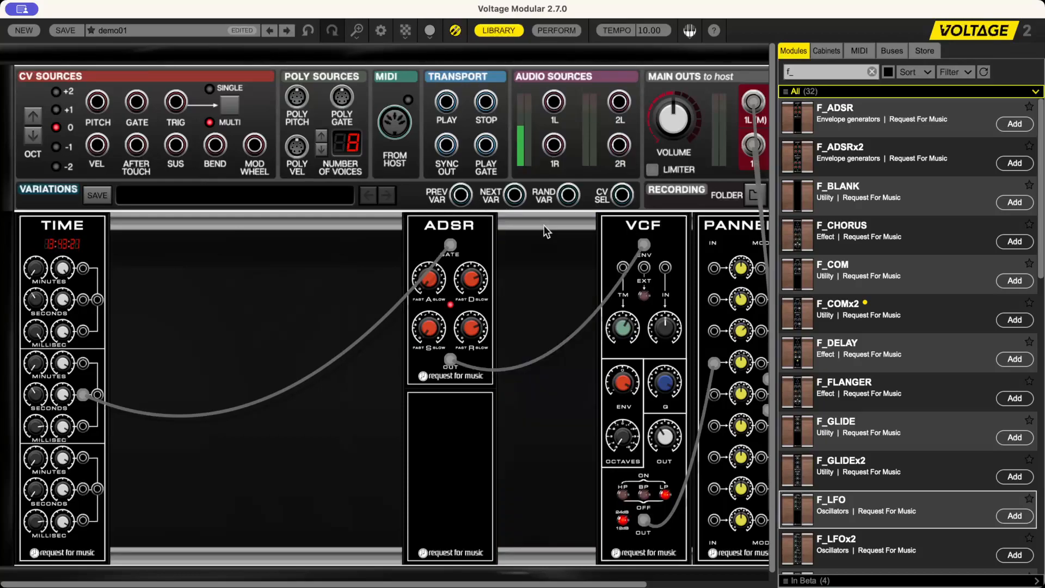
- Align the cabinet's remaining modules to close the gaps, and insert the F_SEQ module between TIME and ADSR
right_click(278, 316)
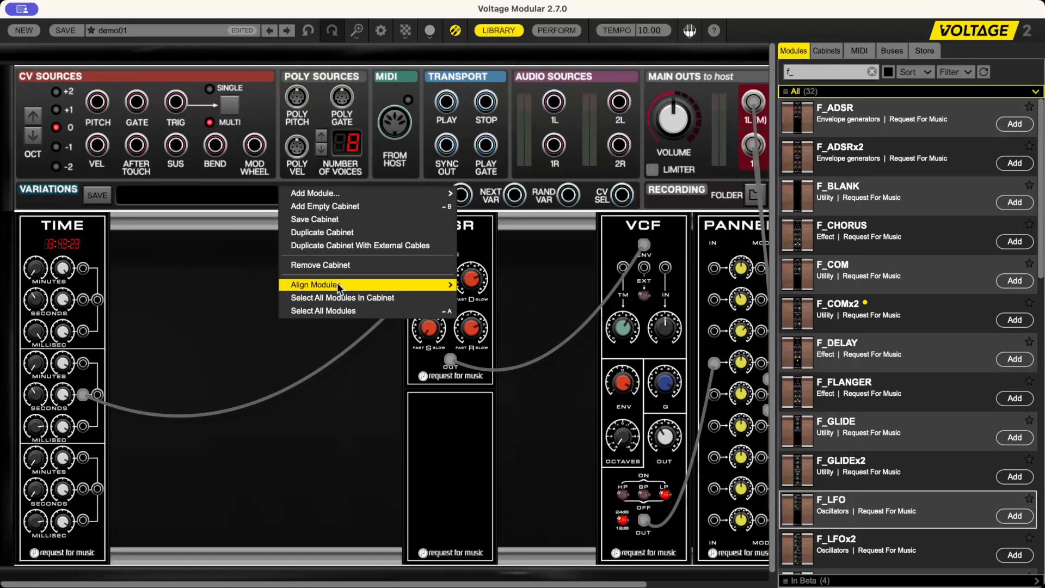
mouse_move(338, 284)
click(527, 318)
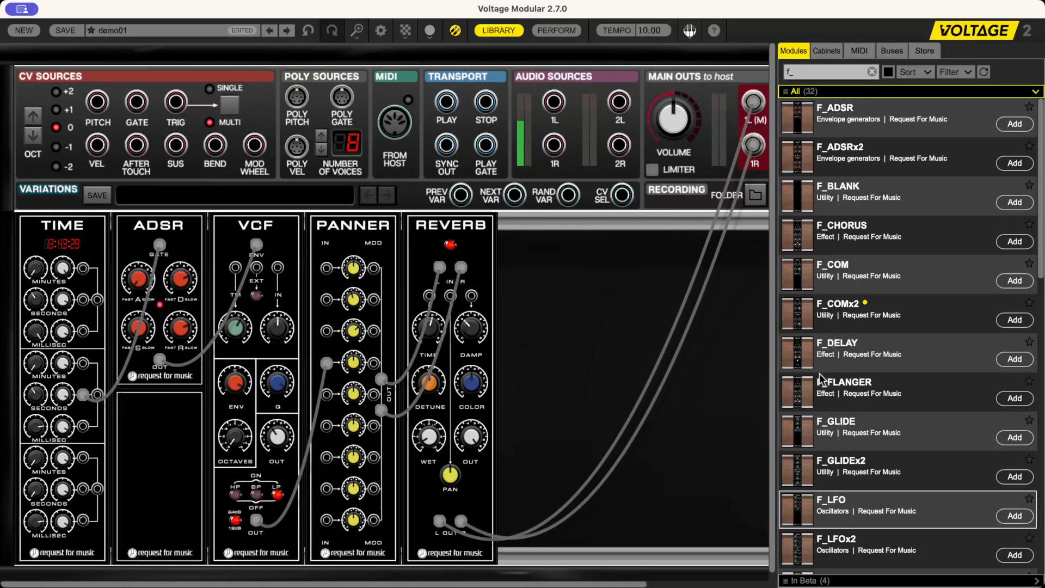
scroll(837, 434, down, 6)
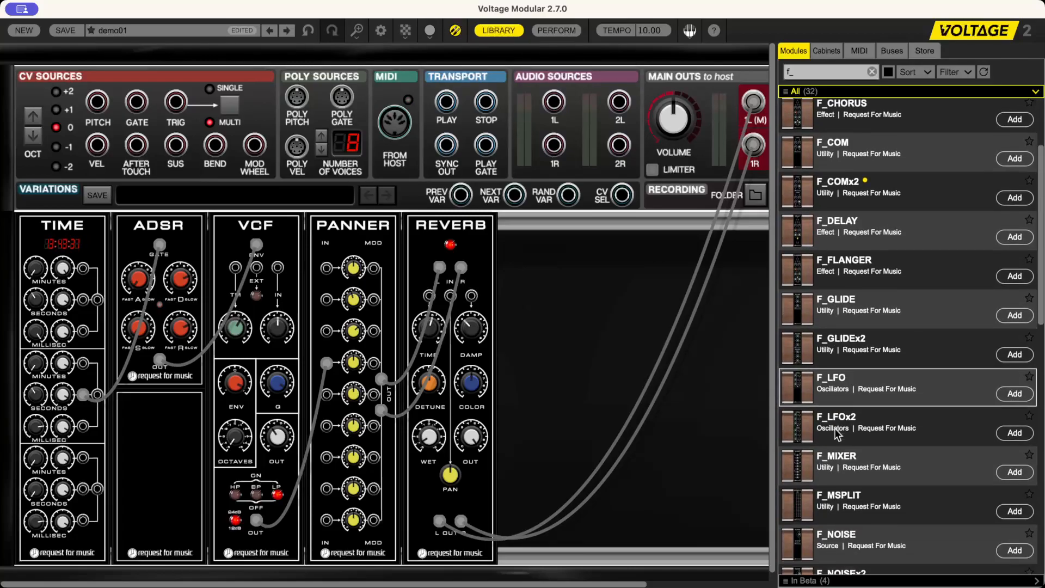
scroll(837, 434, down, 5)
drag(816, 470, 164, 228)
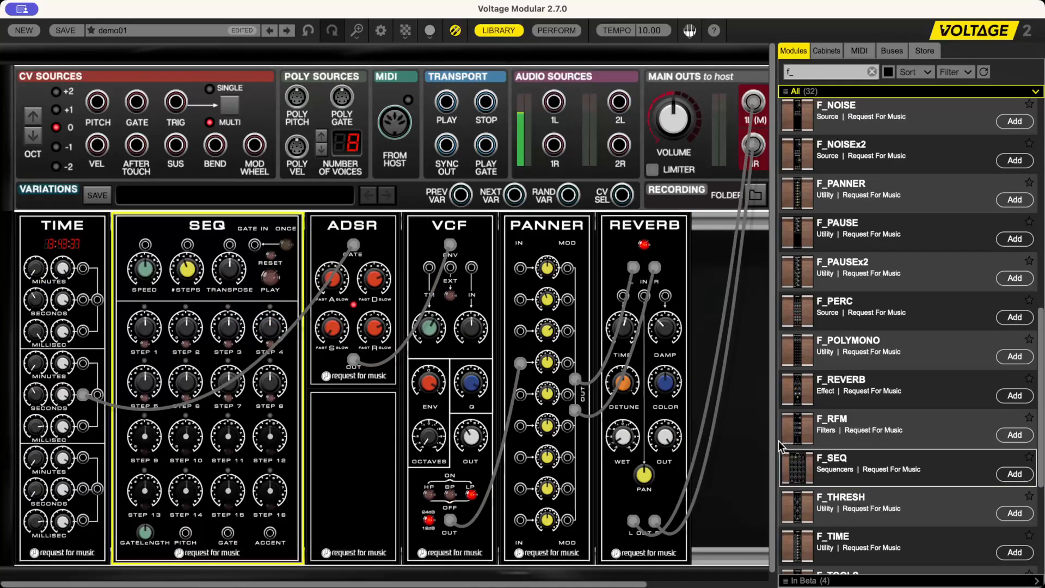
- Insert the F_VCO module between SEQ and ADSR and patch its output to VCF's IN input
scroll(854, 468, down, 5)
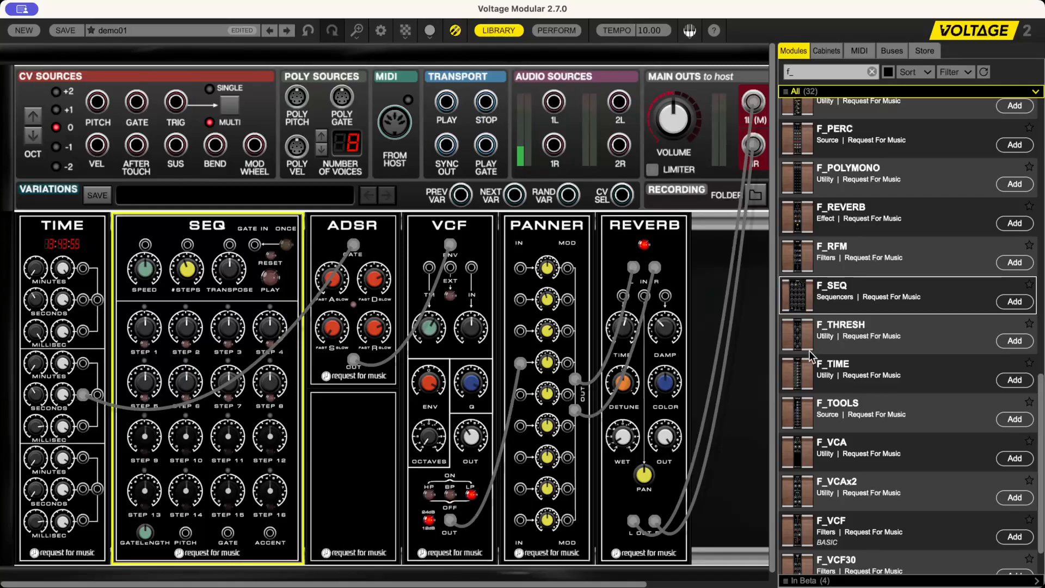
scroll(814, 356, down, 2)
drag(801, 558, 381, 223)
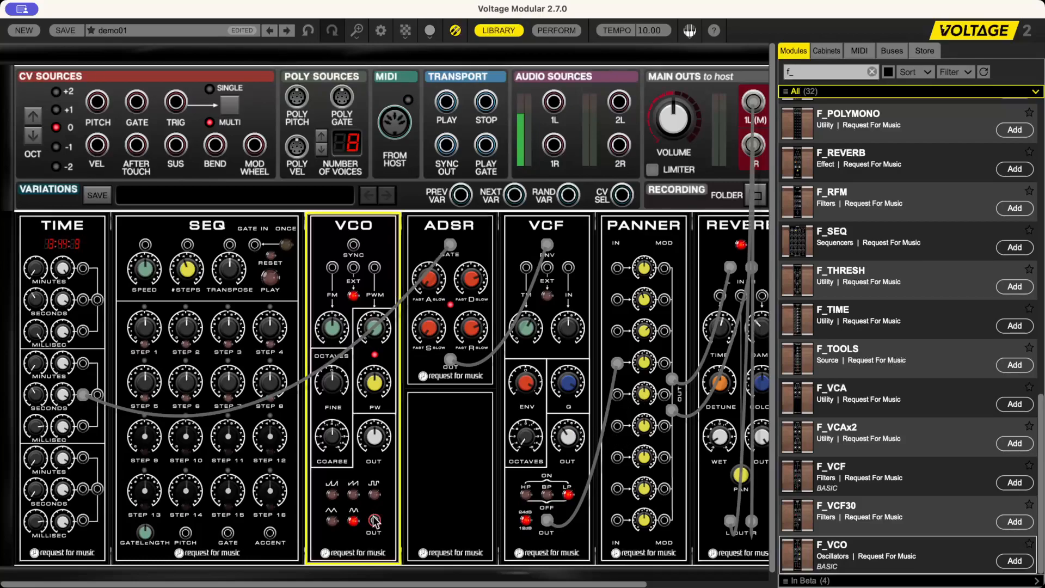
drag(374, 520, 569, 268)
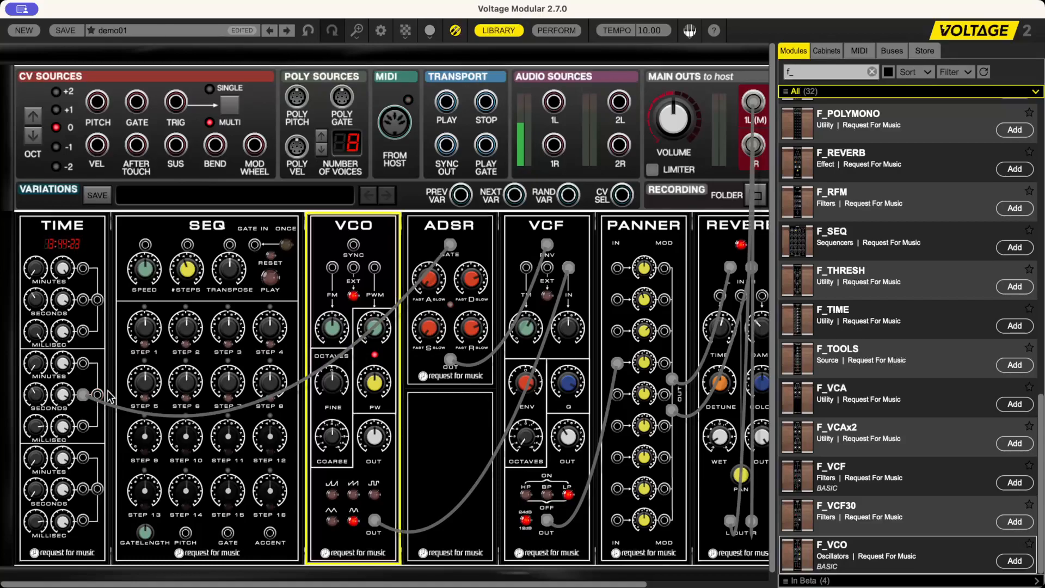
- Set VCF's resonance to 0.28, switch VCO from the lower to the upper middle waveform, and adjust VCF's ENV amount
click(592, 547)
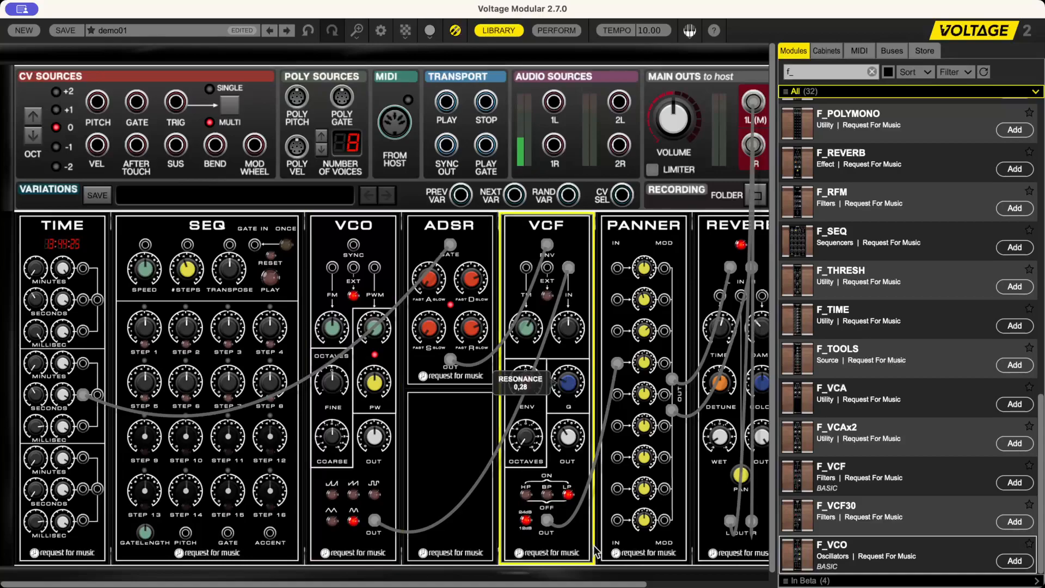
click(353, 494)
click(353, 521)
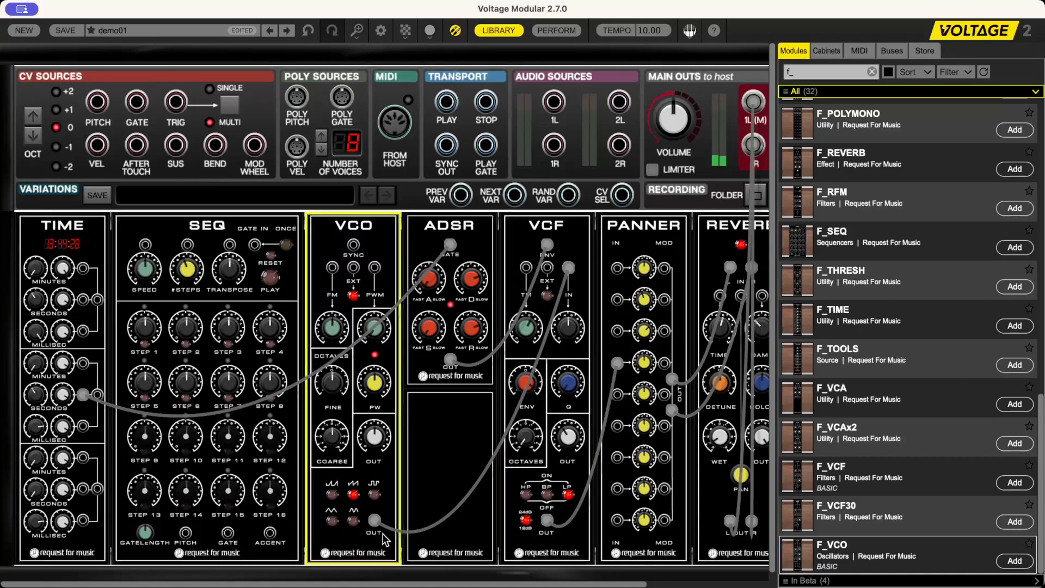
click(525, 388)
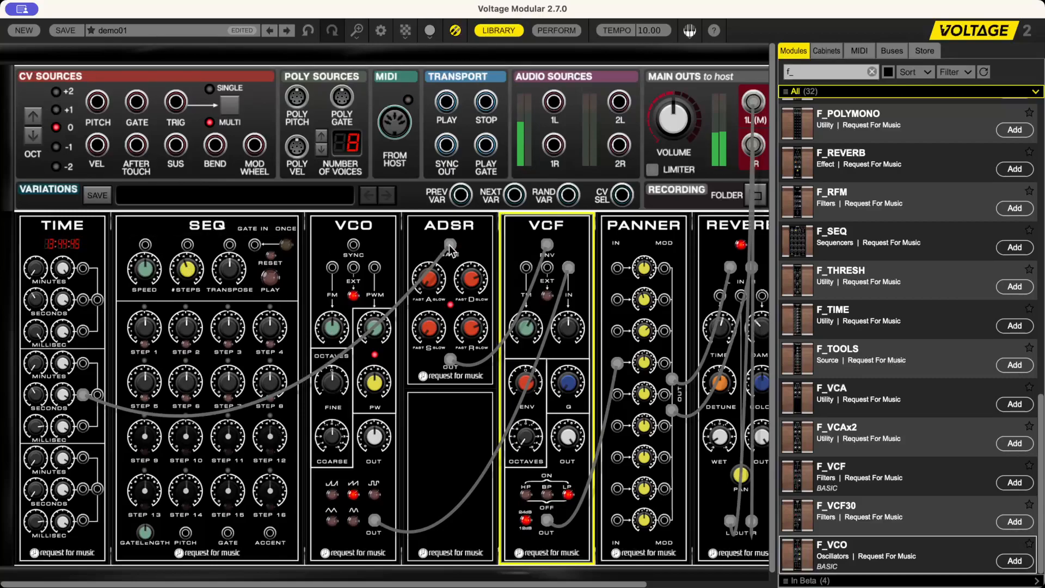
- Unplug TIME's cable from ADSR's gate, then patch SEQ's PITCH to VCO's EXT input and its GATE to ADSR's gate
drag(451, 248, 169, 286)
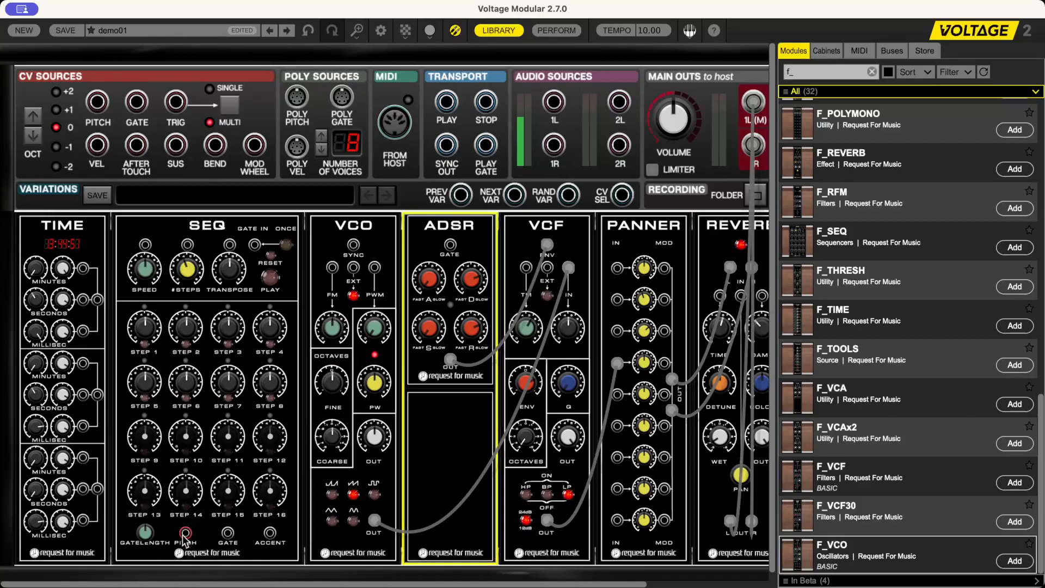
drag(185, 537, 355, 259)
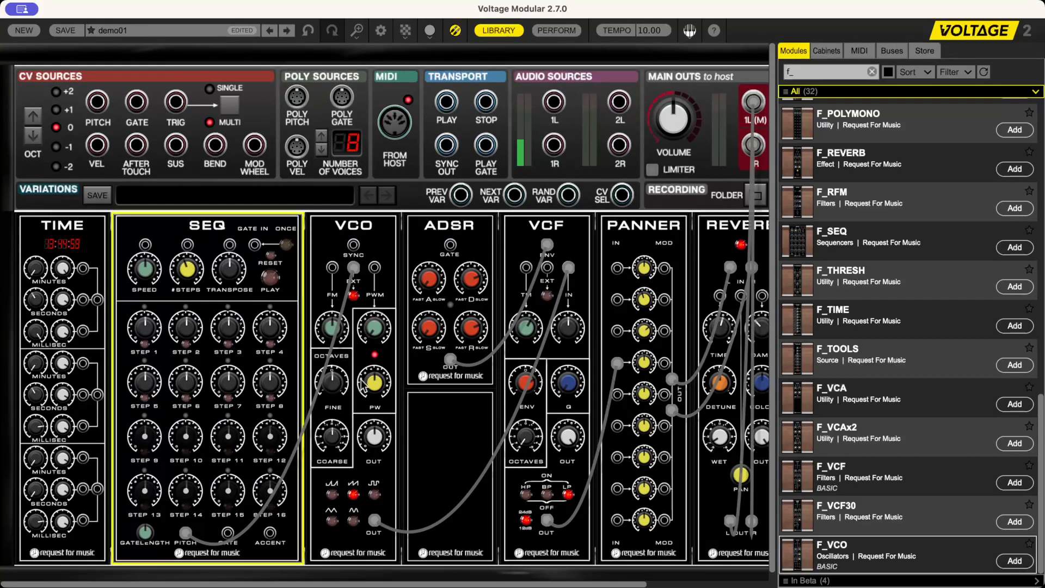
click(353, 299)
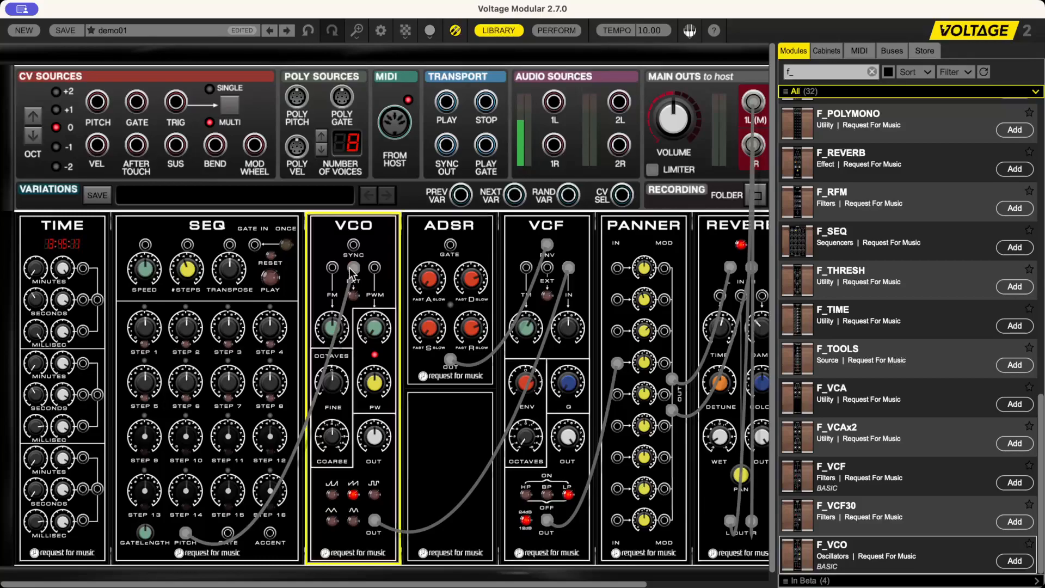
drag(353, 272, 354, 296)
drag(227, 535, 451, 240)
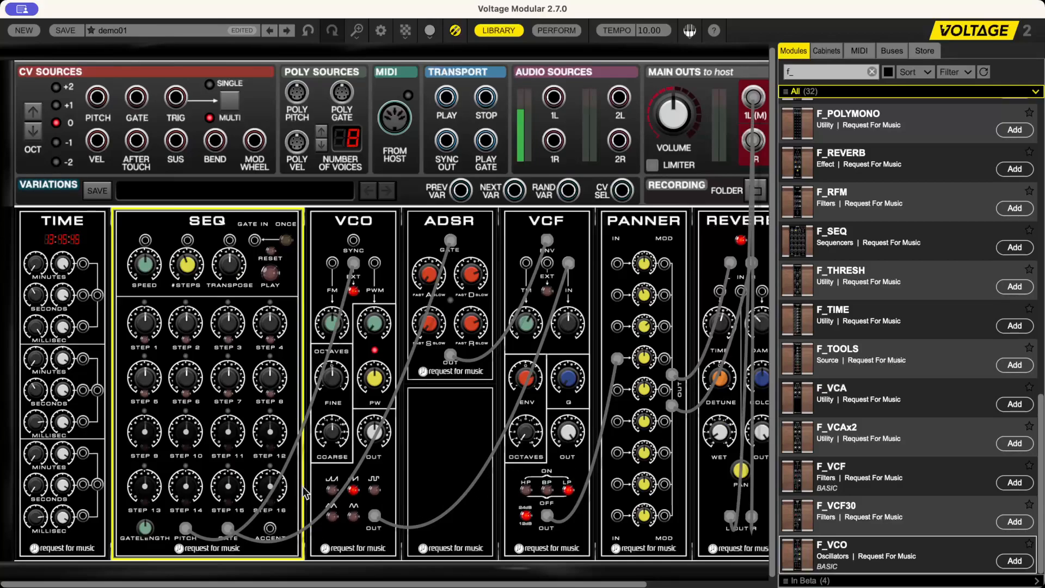
- Start the SEQ sequencer playing and shorten the ADSR envelope, setting its decay to 105.35
click(271, 275)
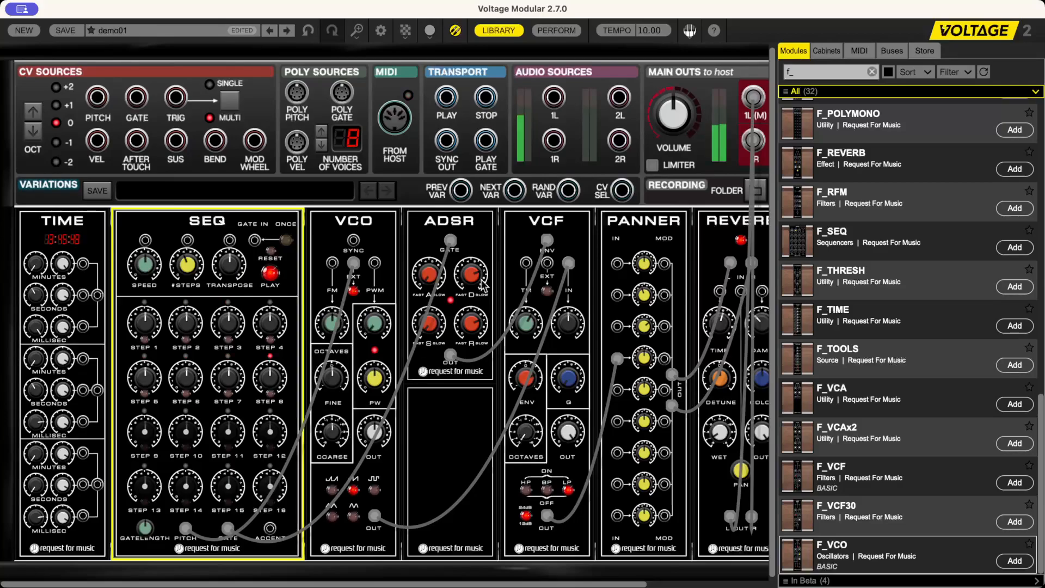
click(435, 279)
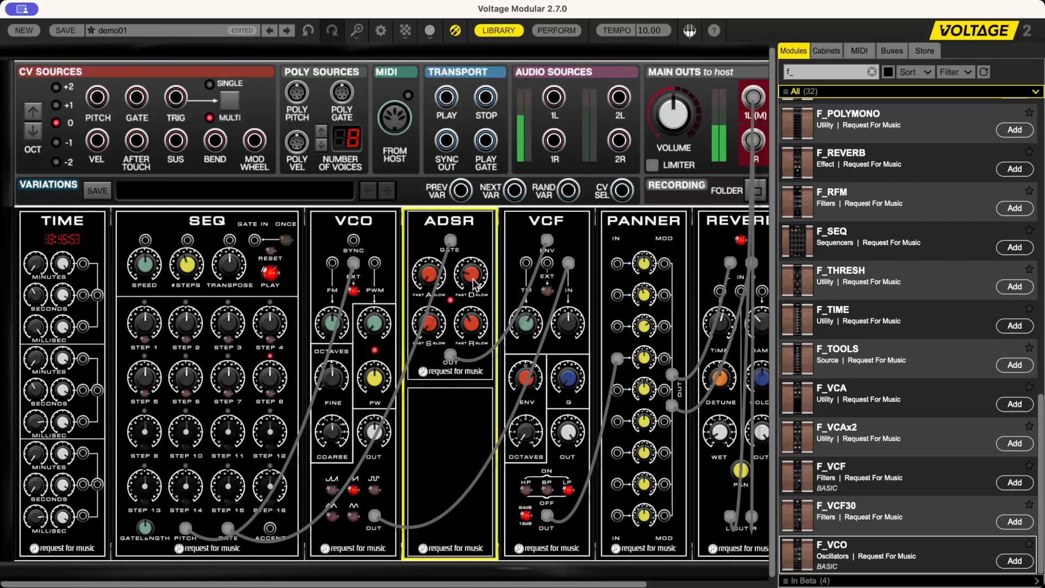
drag(496, 154, 500, 248)
drag(498, 254, 491, 291)
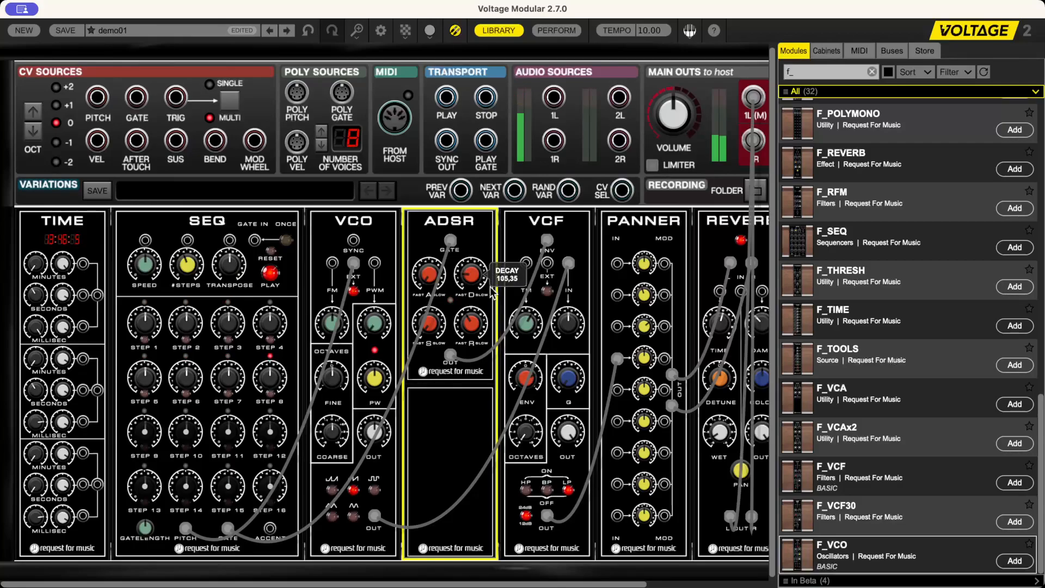
- Set SEQ's number of steps to 2 and the value of step 2 to 8
drag(186, 265, 210, 1)
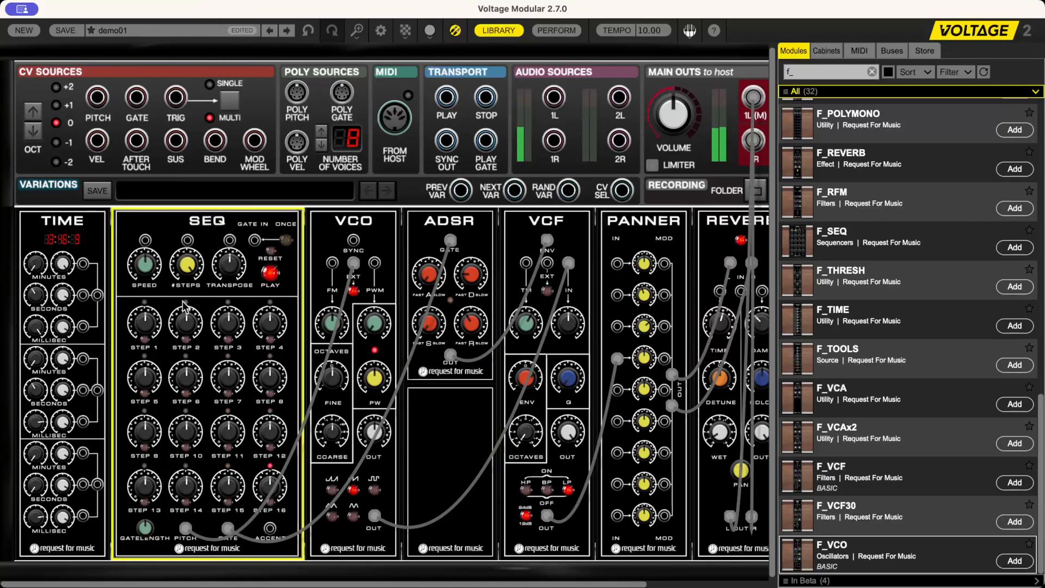
drag(195, 272, 208, 393)
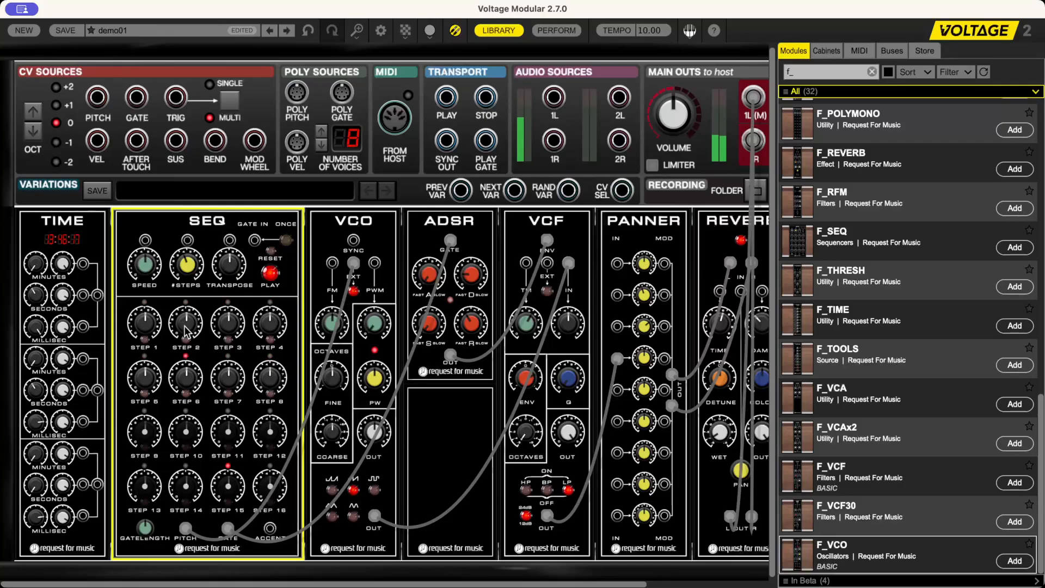
drag(188, 267, 238, 493)
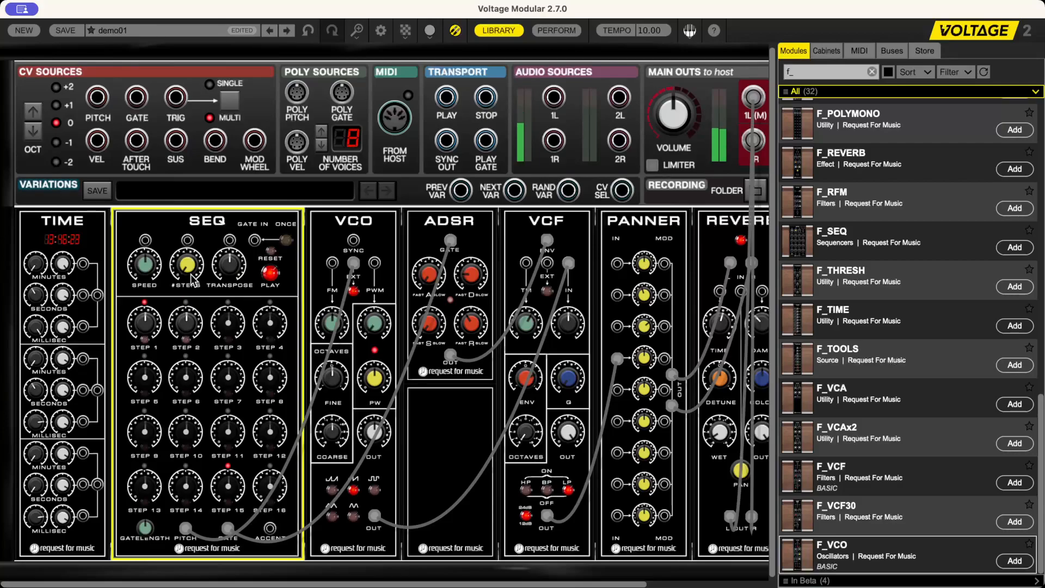
mouse_move(191, 279)
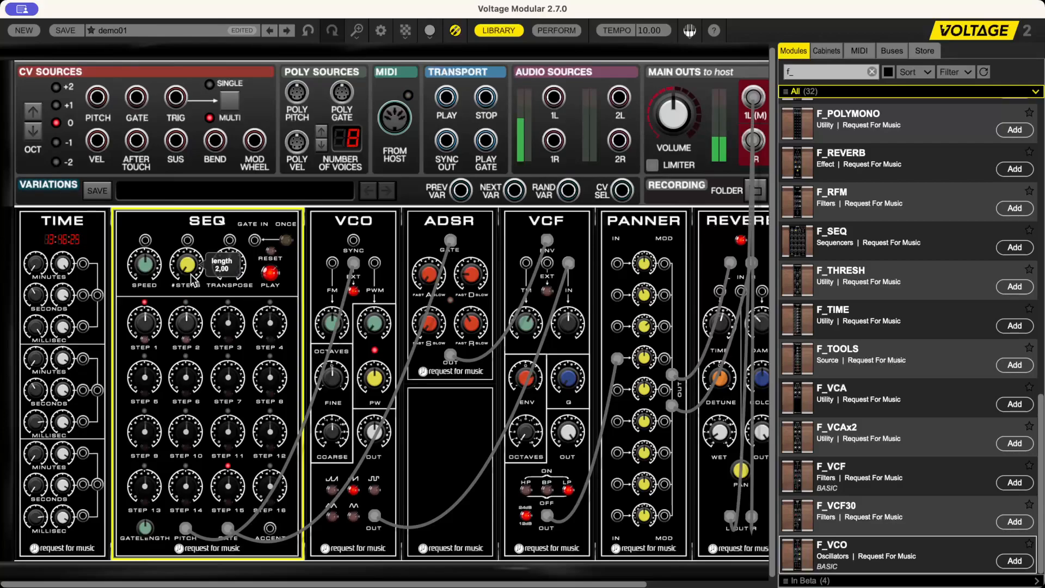
drag(189, 325, 191, 292)
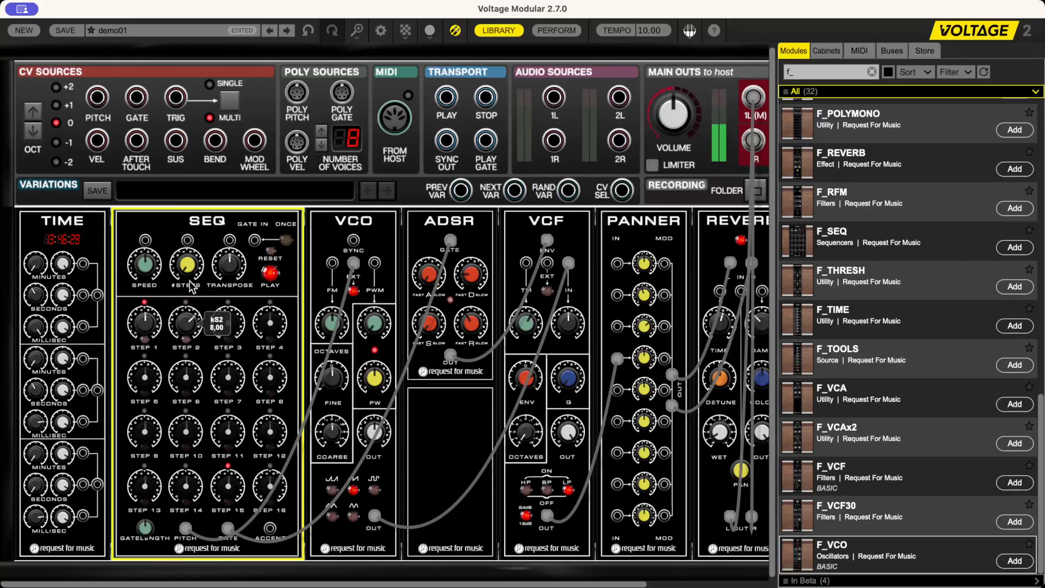
- Set SEQ's speed to 53.71 and readjust ADSR's decay
drag(146, 265, 155, 336)
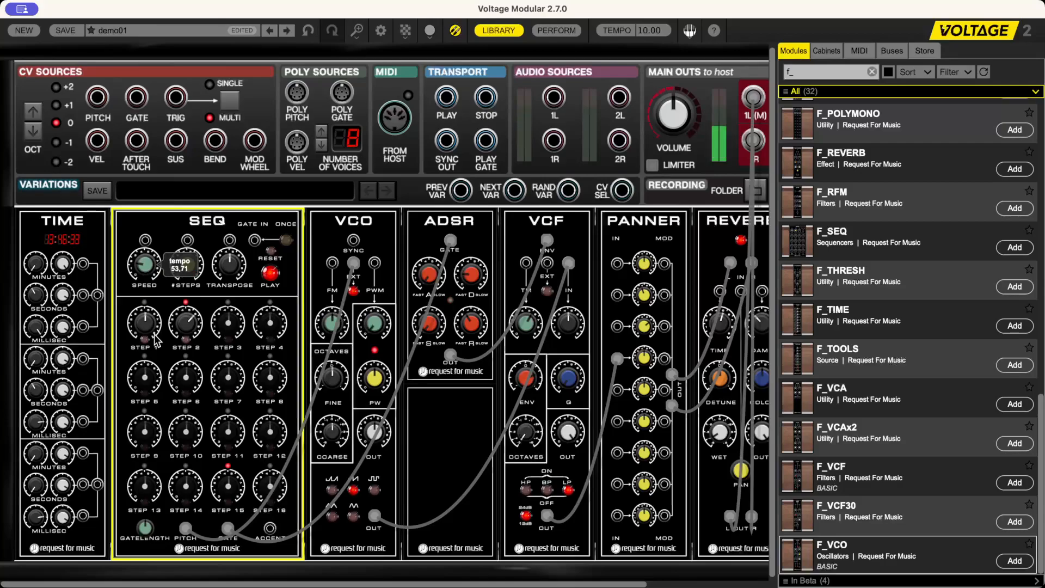
drag(473, 273, 467, 244)
click(196, 262)
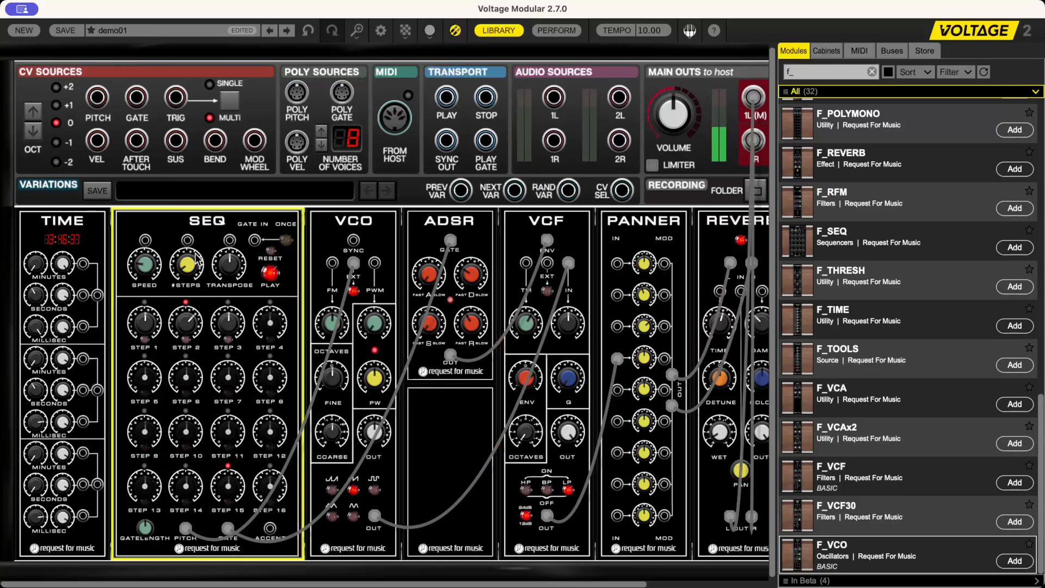
- Raise the values of step 3 and step 4 in the SEQ pattern
drag(226, 322, 240, 265)
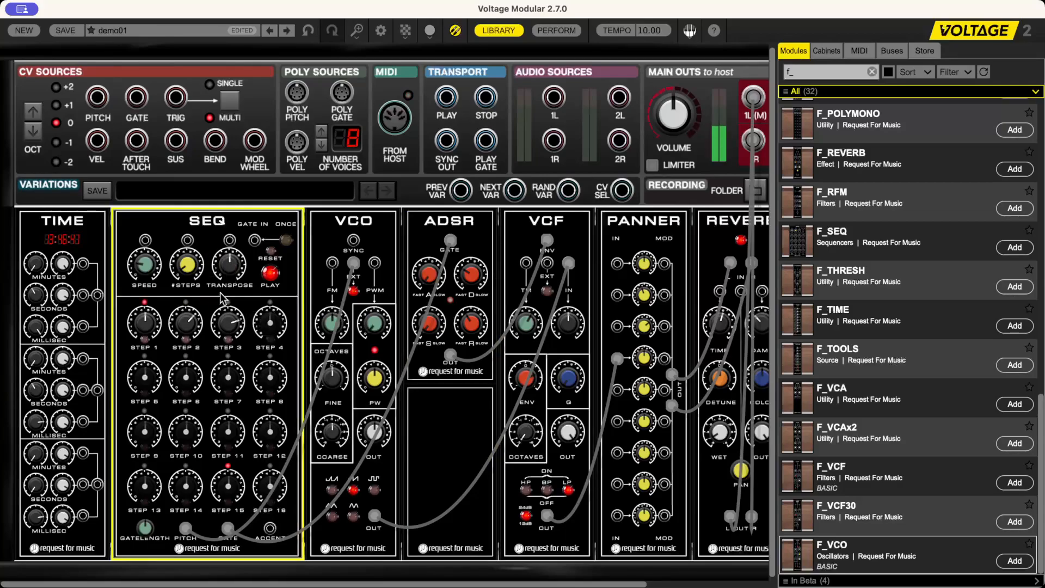
drag(269, 322, 276, 224)
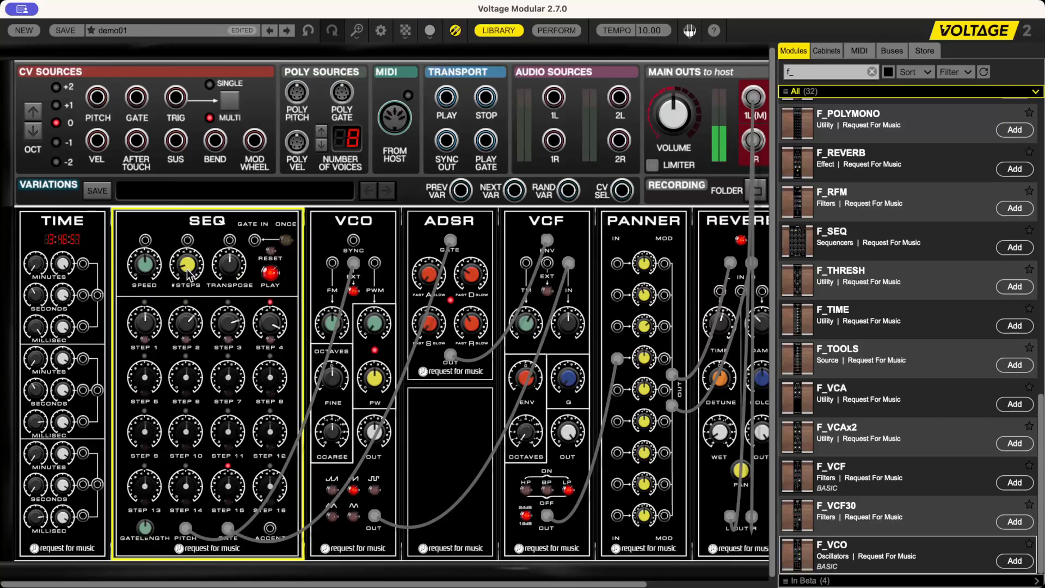
- Readjust ADSR's decay, release and sustain, and slightly increase the envelope amount on VCF
click(476, 275)
drag(470, 321, 435, 207)
mouse_move(469, 273)
mouse_down()
mouse_move(460, 285)
mouse_move(466, 280)
mouse_up()
drag(522, 377, 523, 370)
drag(433, 330, 447, 294)
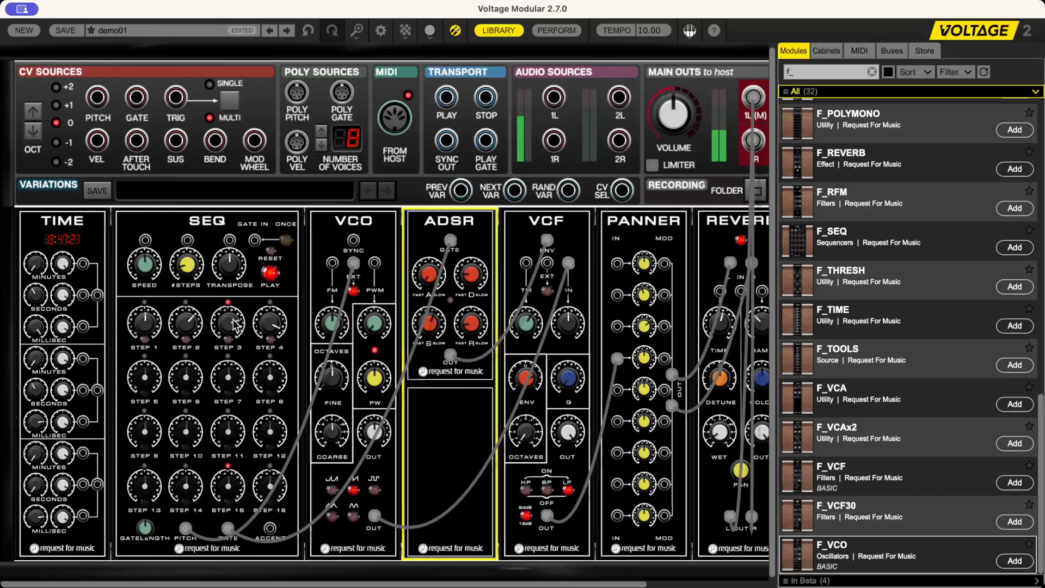
- Patch TIME's first milliseconds output to SEQ's GATE IN and vary that milliseconds interval, trying 50 before raising it
mouse_move(229, 322)
drag(82, 328, 255, 240)
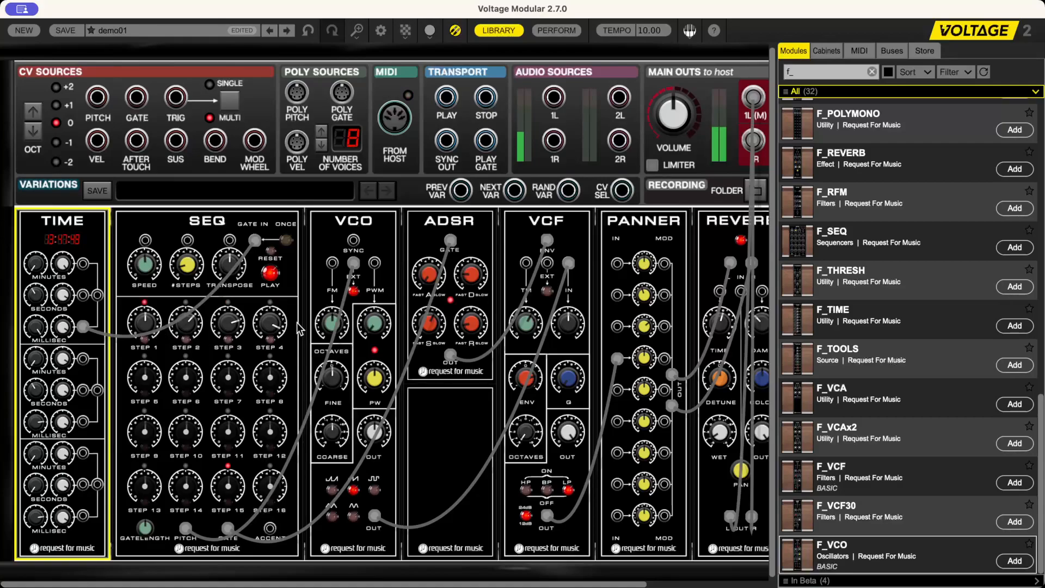
drag(34, 328, 126, 523)
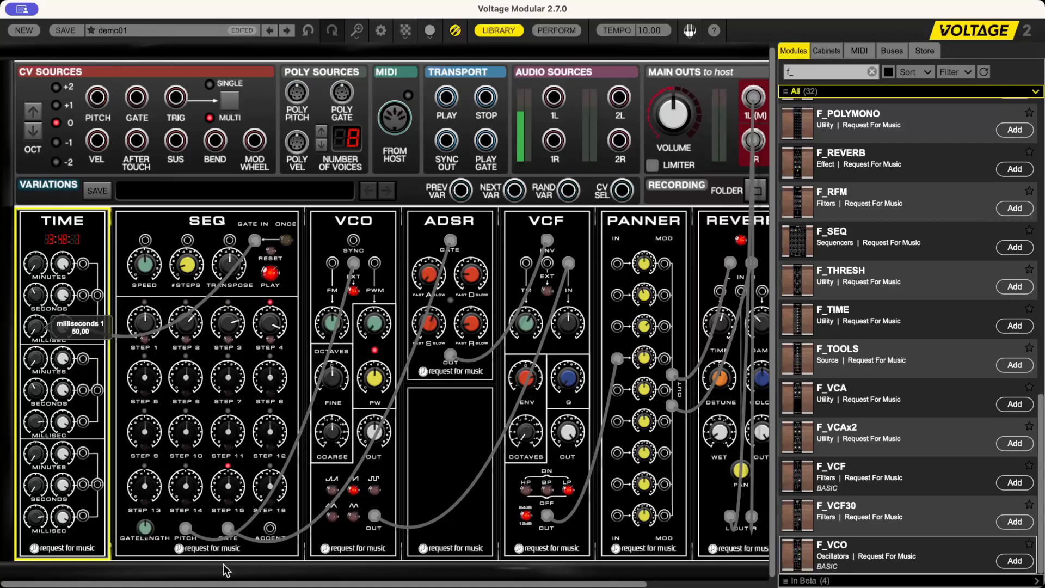
mouse_move(36, 317)
mouse_down()
mouse_move(36, 303)
mouse_move(36, 320)
mouse_up()
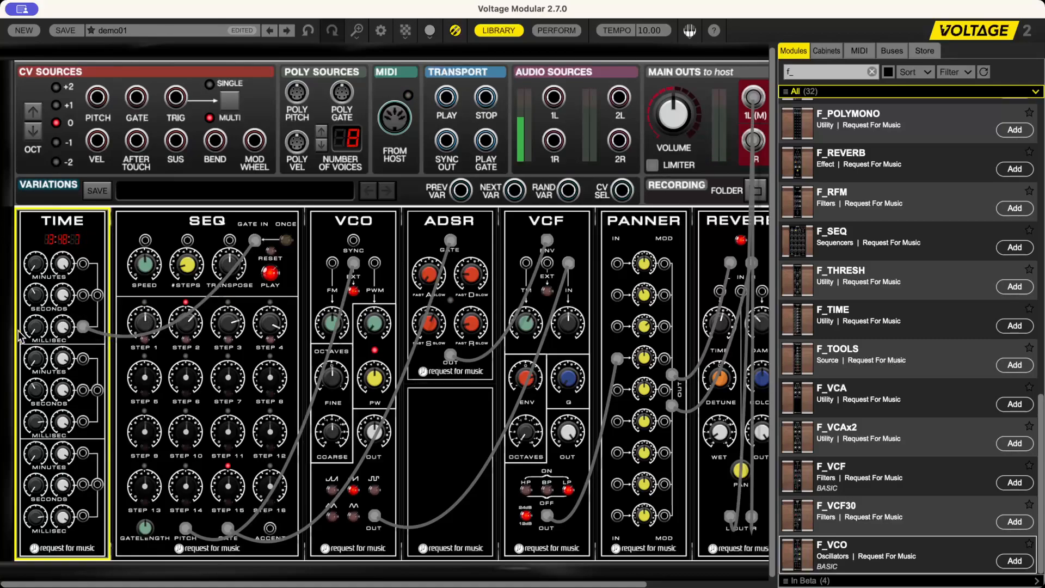
drag(37, 319, 71, 201)
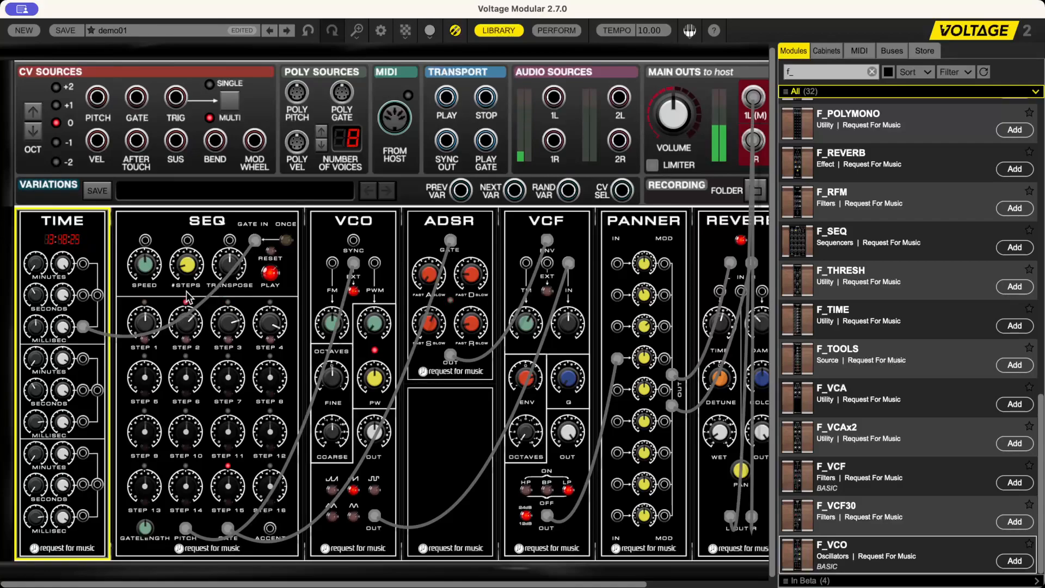
- Enter a new tempo value for SEQ's speed
click(146, 275)
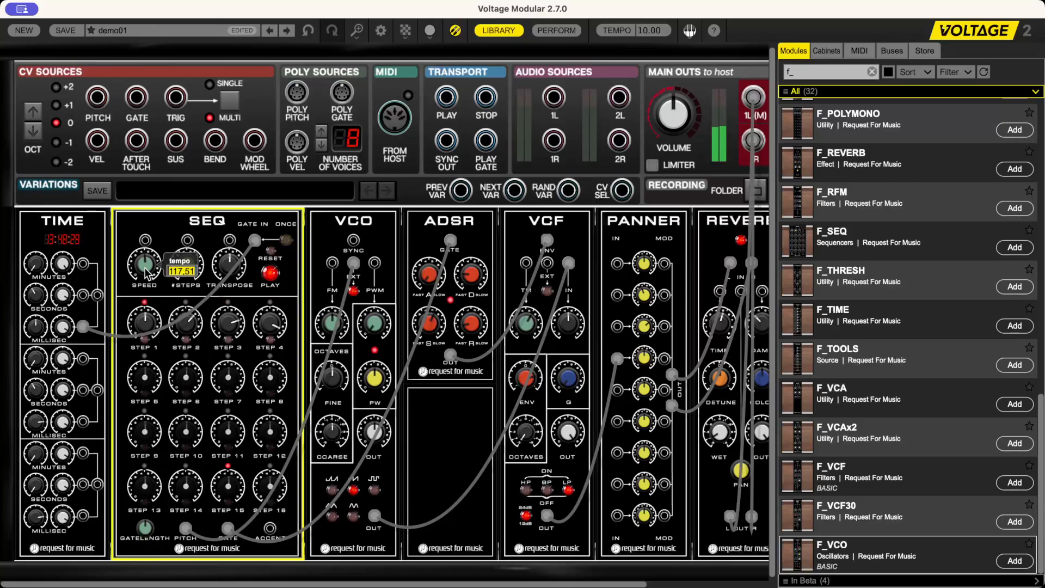
text(2)
key(BackSpace)
key(BackSpace)
key(BackSpace)
key(Return)
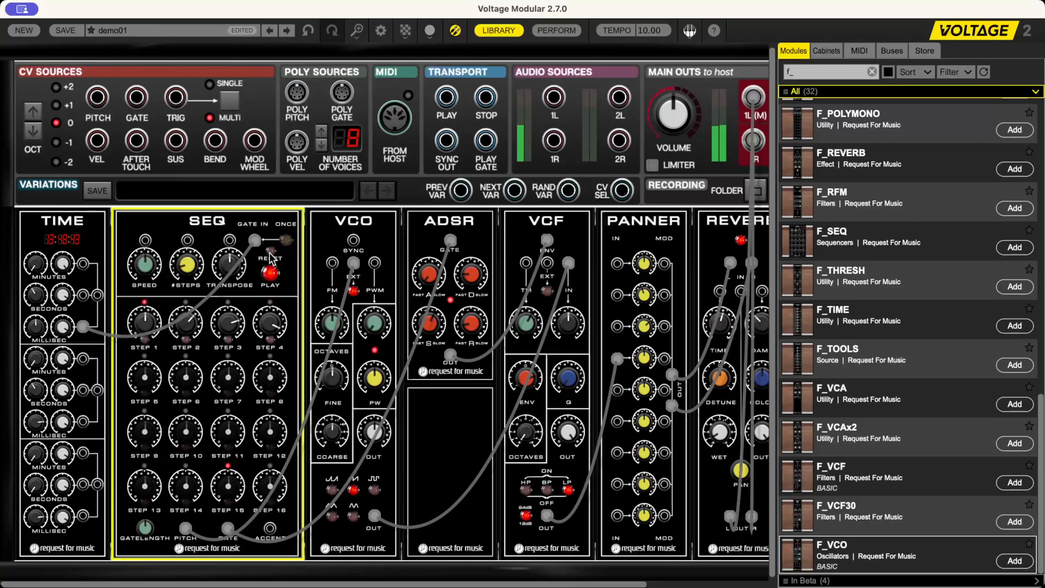
- Retrigger SEQ in ONCE mode from TIME's first seconds output instead of the milliseconds one, raising that seconds interval
mouse_move(254, 240)
mouse_down()
mouse_move(257, 376)
mouse_move(254, 240)
mouse_up()
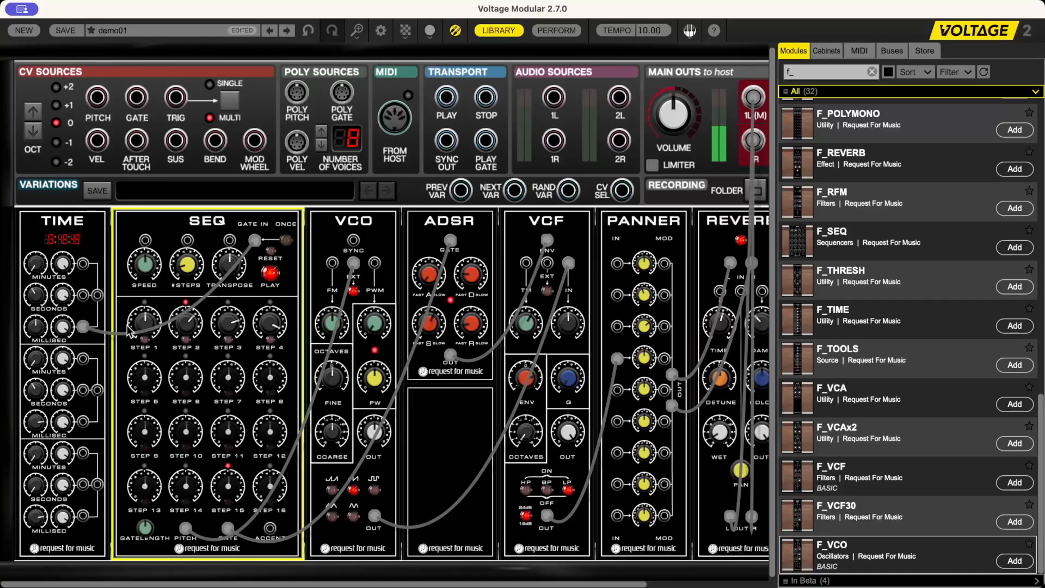
drag(83, 326, 83, 295)
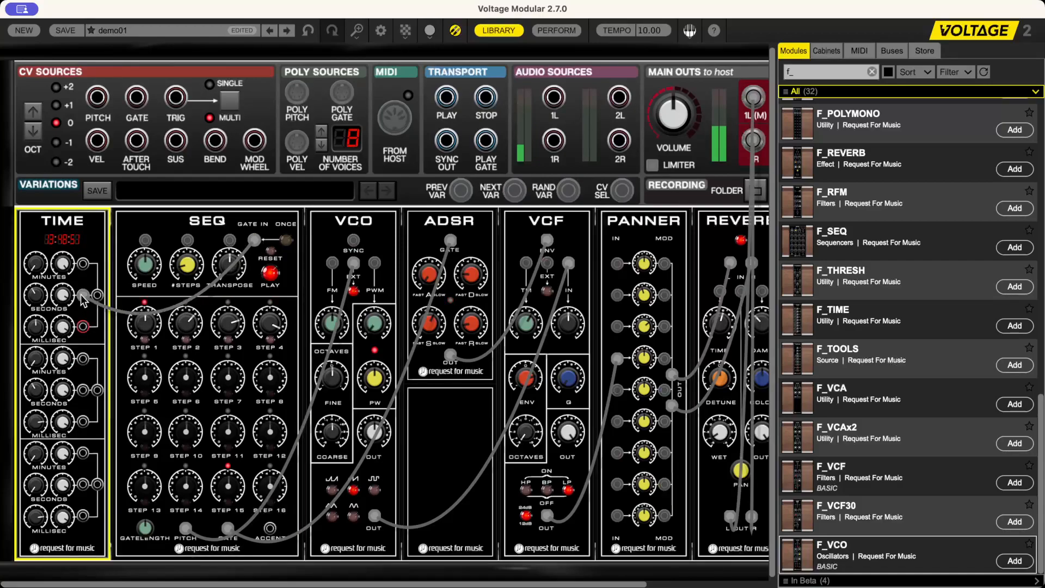
click(286, 241)
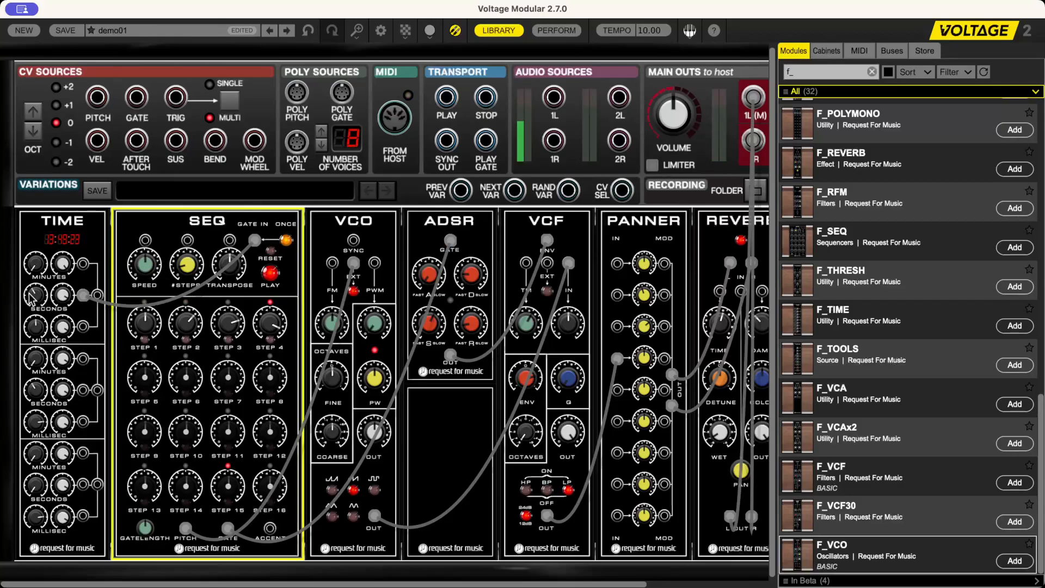
drag(31, 297, 42, 260)
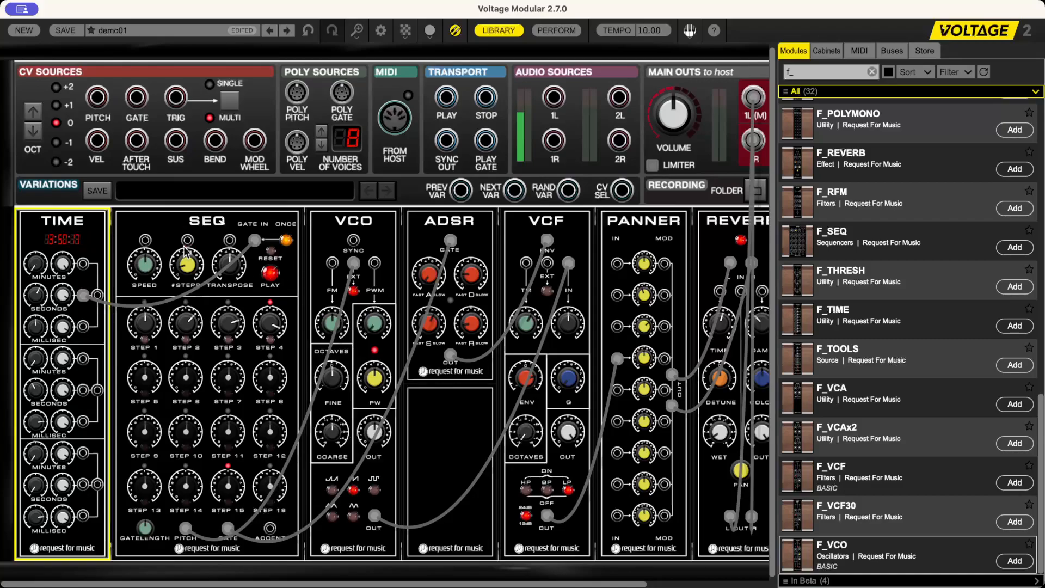
- Load the multiSEQ preset from the TIME category without saving the changes to demo01
click(125, 30)
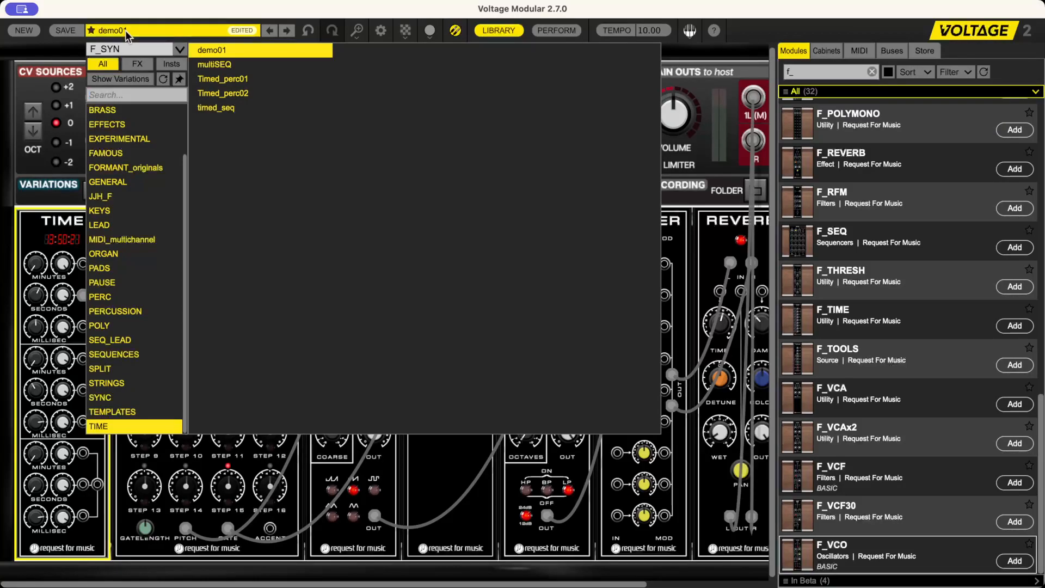
click(237, 66)
click(569, 323)
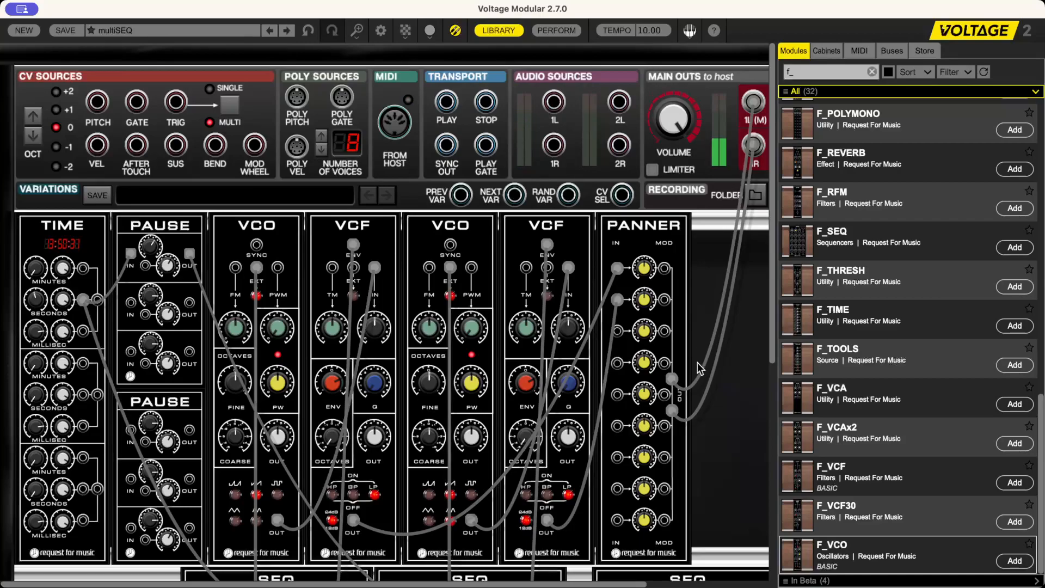
- Delete the unpatched third SEQ module from the lower row of the multiSEQ patch
drag(772, 344, 756, 569)
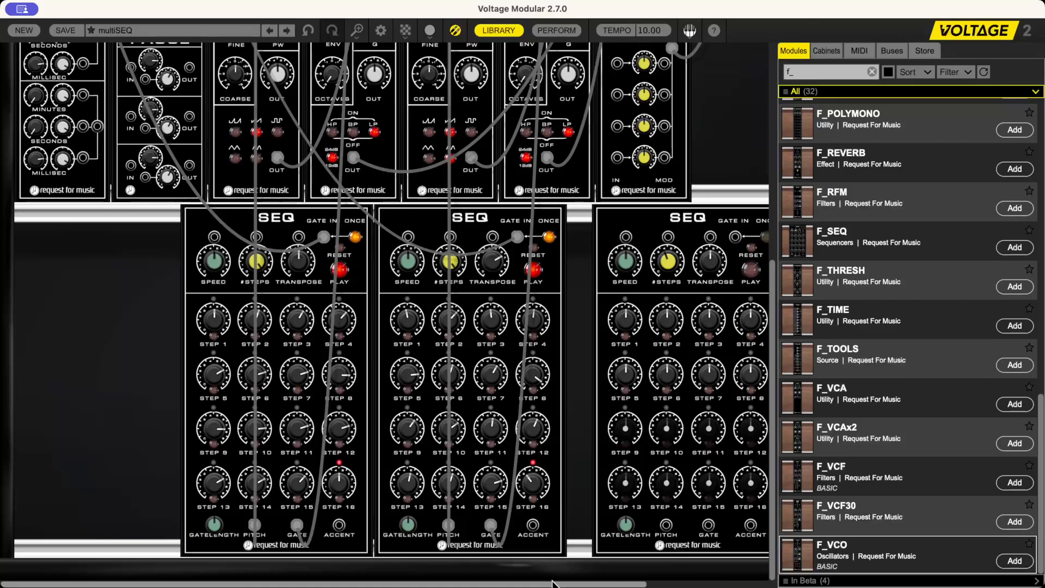
drag(568, 584, 649, 574)
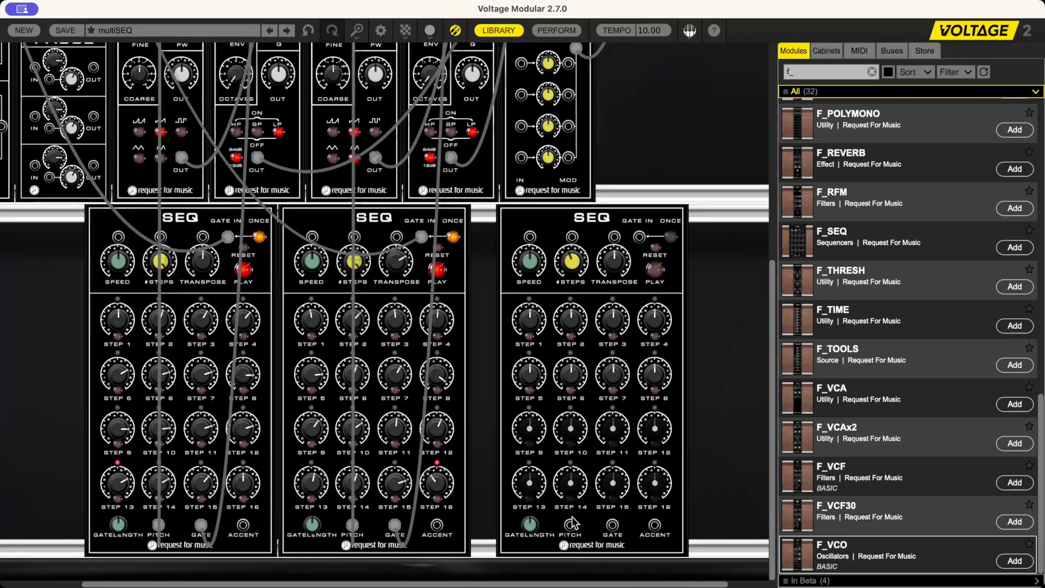
click(620, 222)
key(Delete)
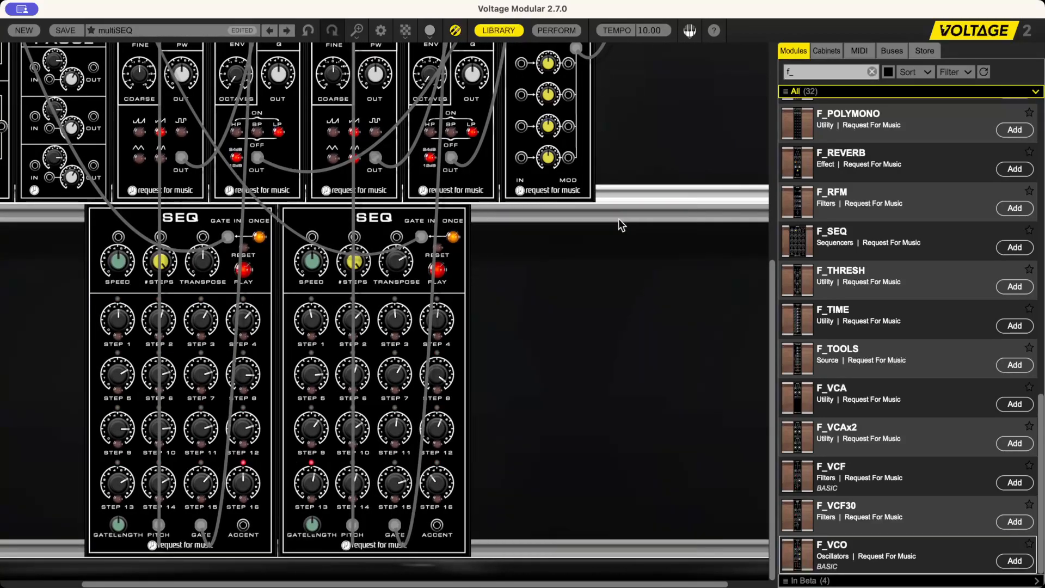
- Stop the first SEQ sequencer and have only the second one playing
drag(771, 276, 771, 90)
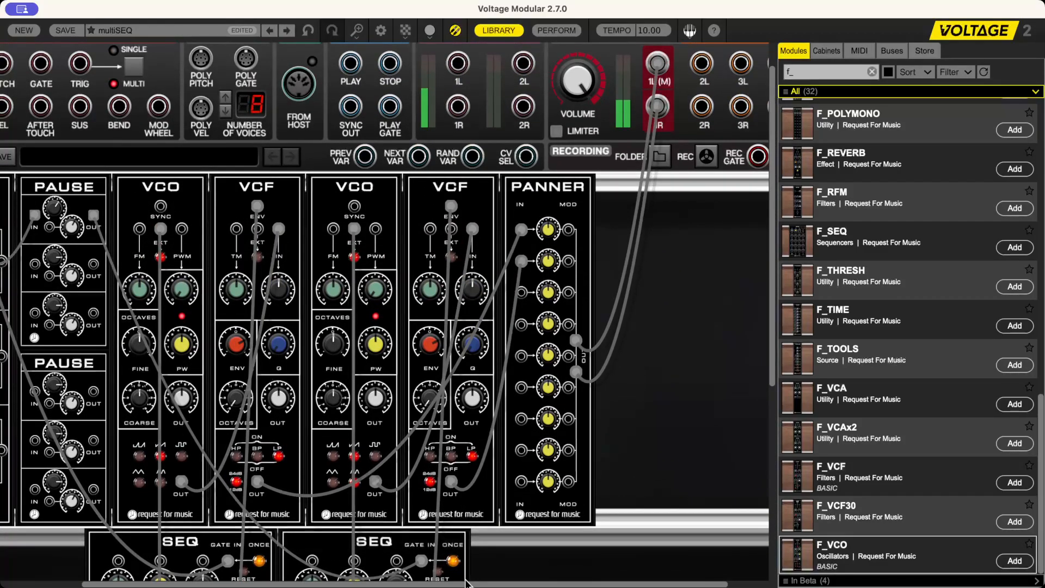
click(376, 583)
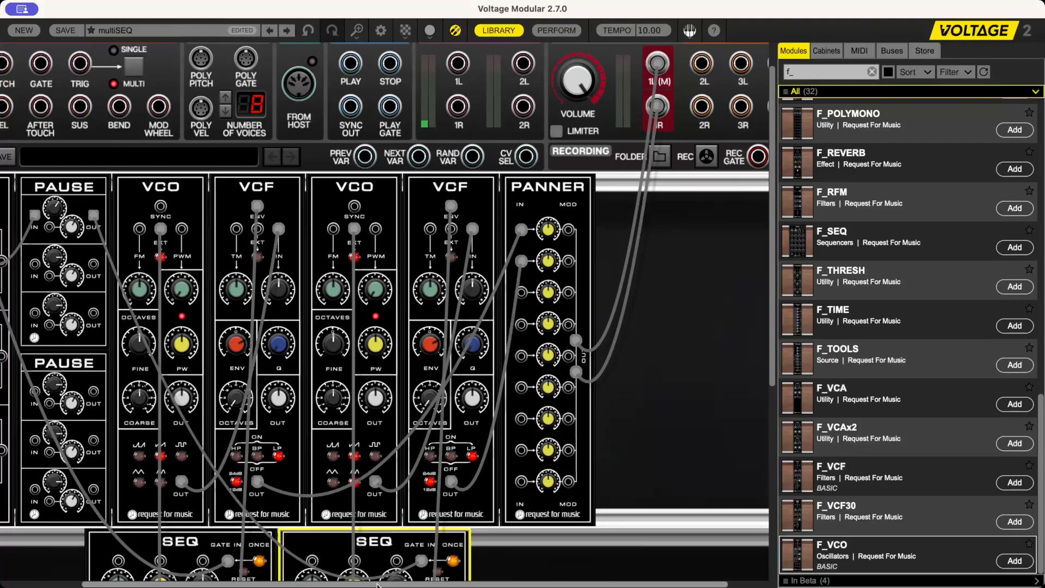
drag(378, 585, 296, 585)
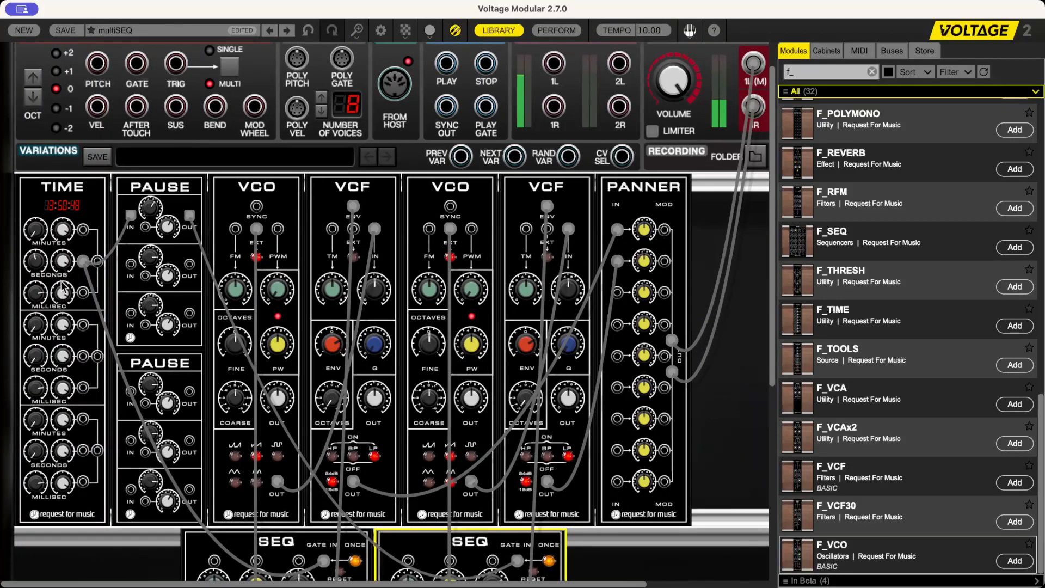
scroll(322, 561, down, 10)
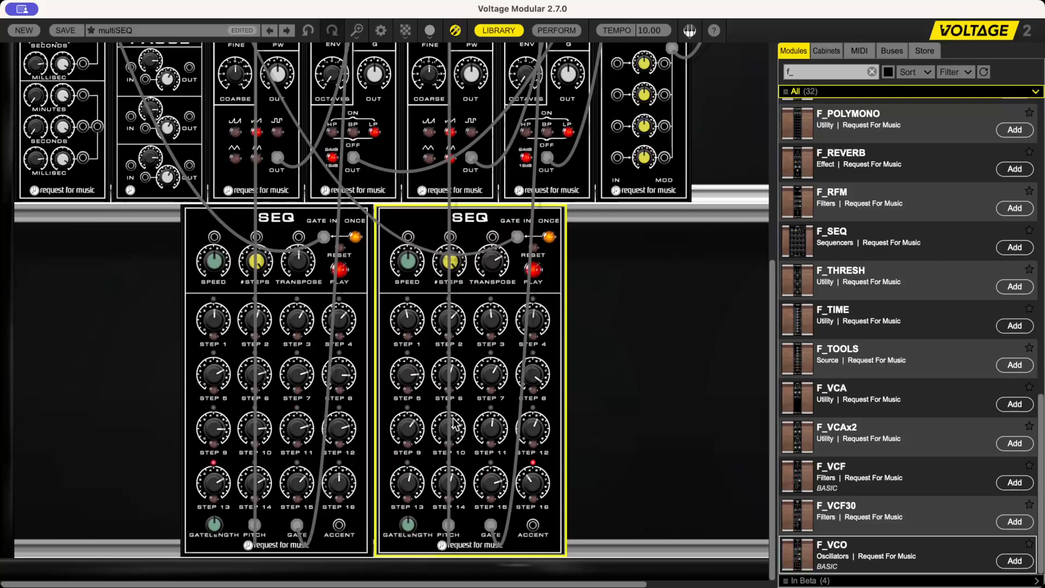
scroll(349, 243, up, 4)
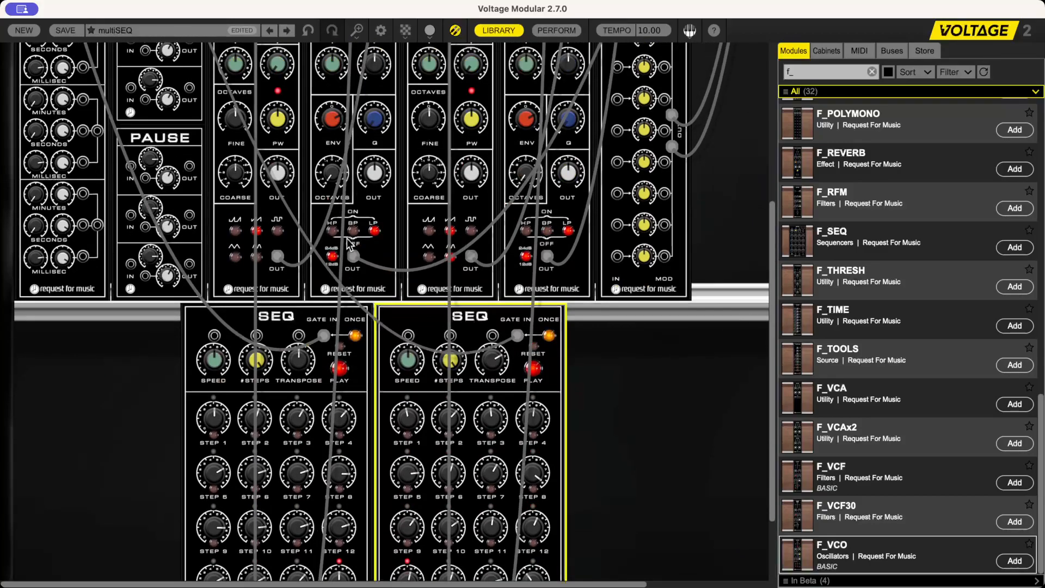
scroll(504, 372, up, 3)
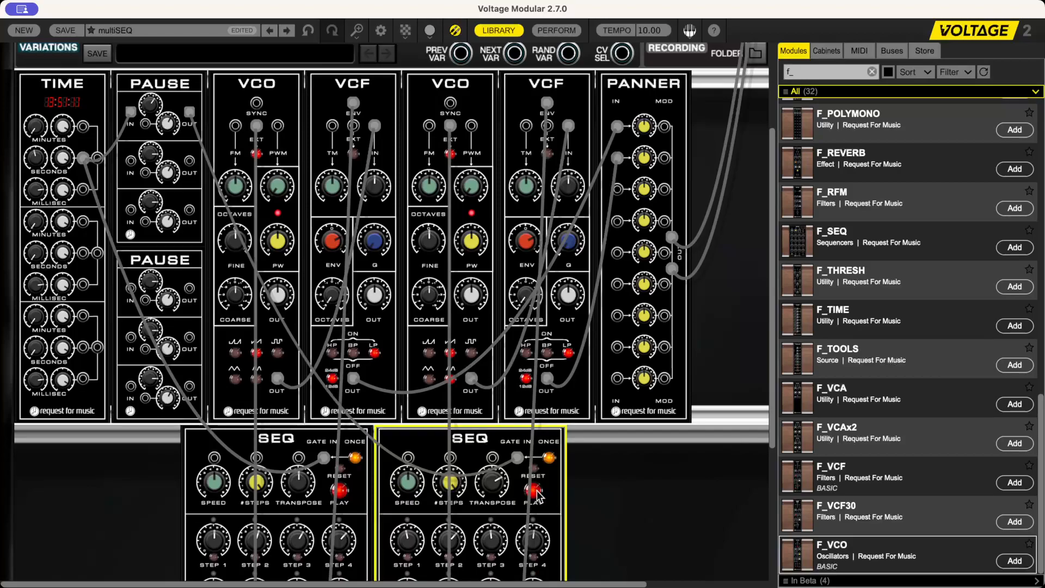
click(337, 491)
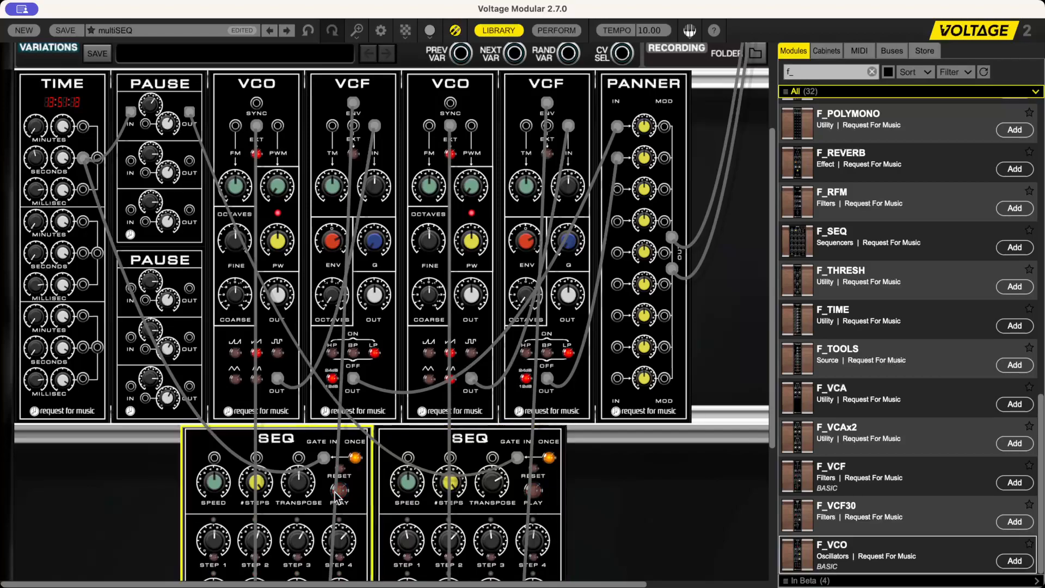
click(534, 492)
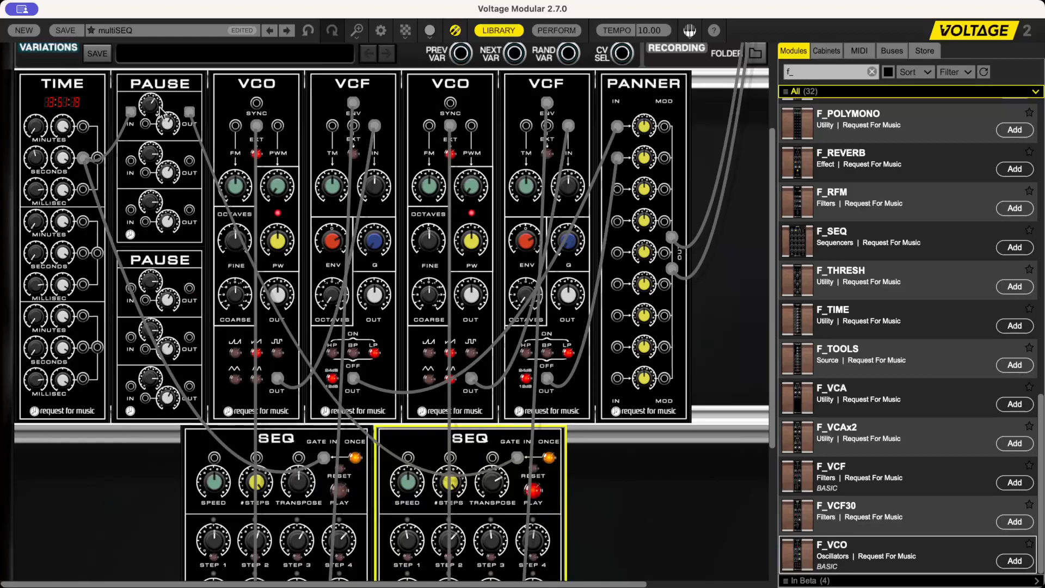
- Load the timed_seq preset from the TIME category without saving the changes to multiSEQ
scroll(199, 266, down, 3)
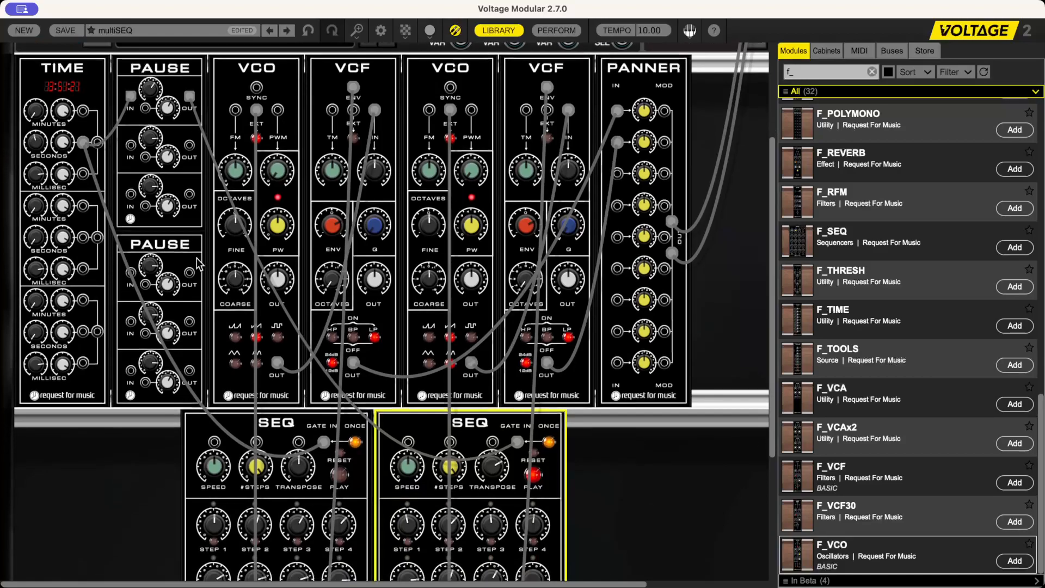
scroll(199, 265, down, 2)
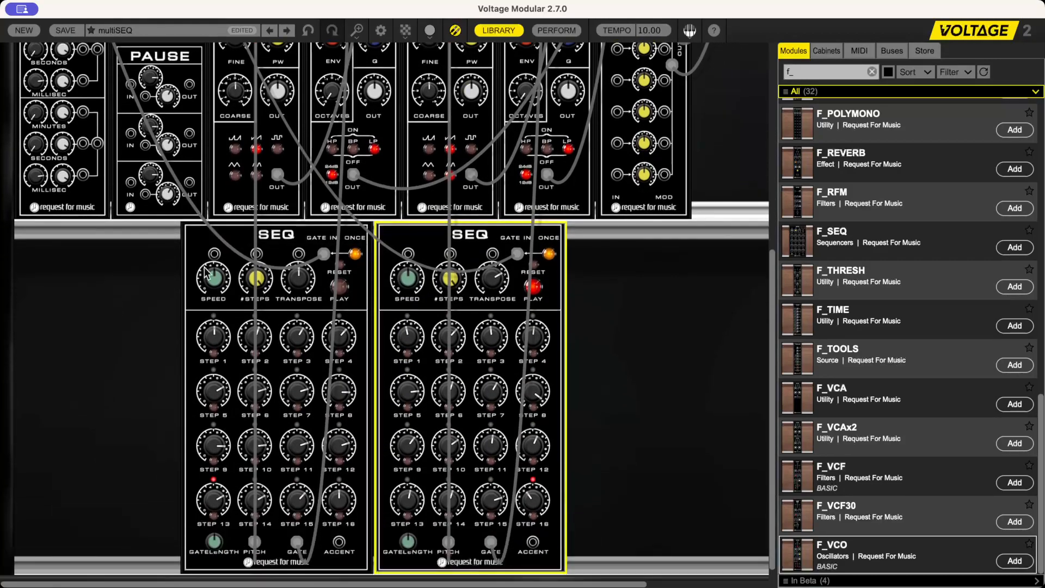
scroll(206, 272, up, 6)
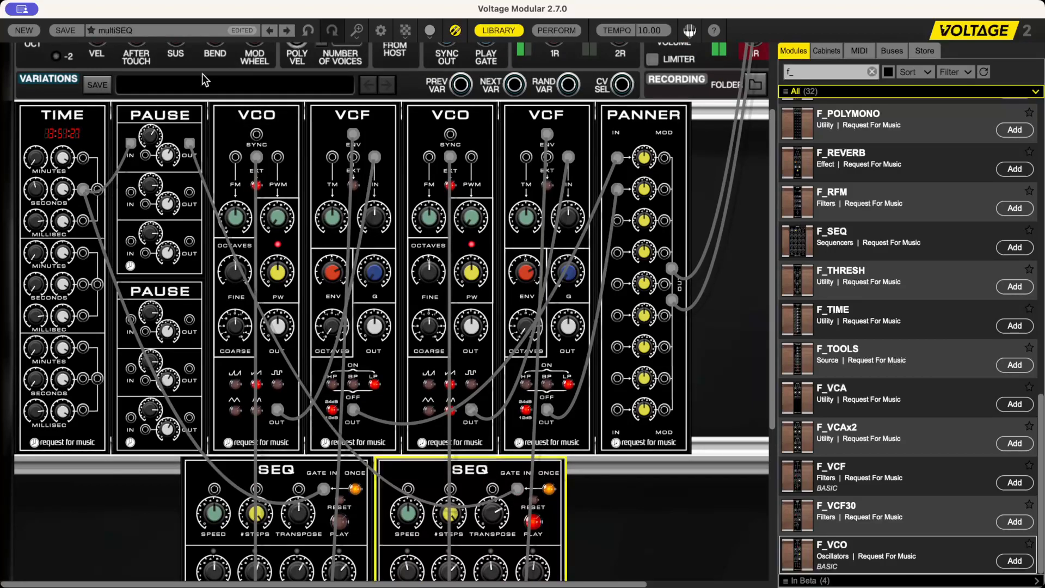
click(155, 28)
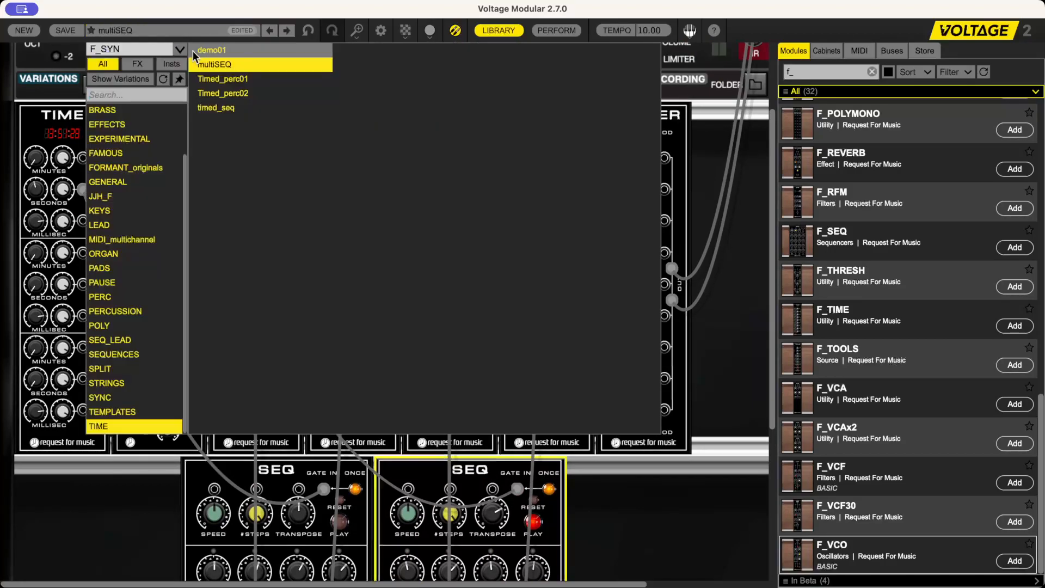
click(224, 108)
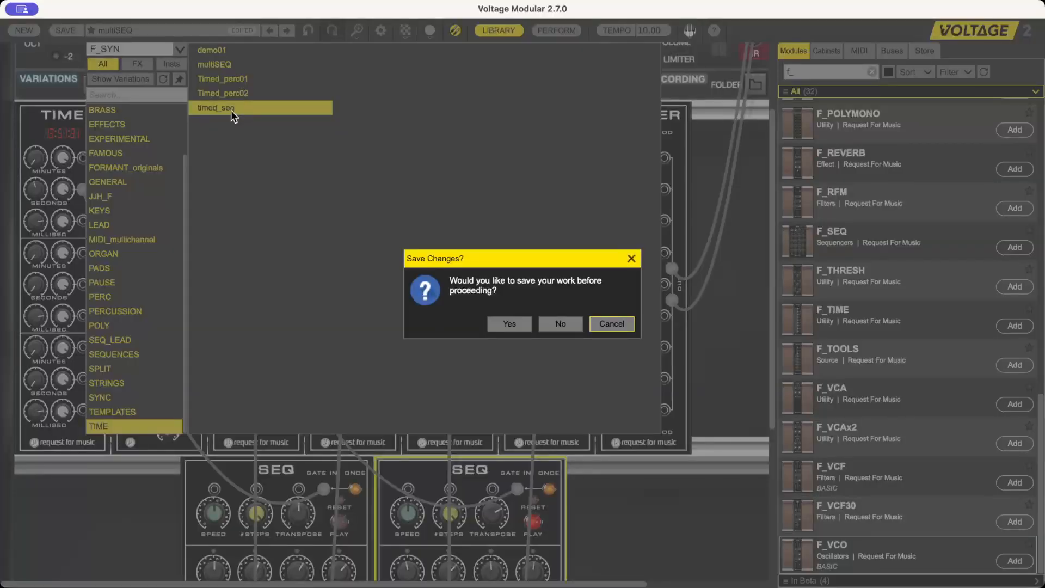
click(548, 324)
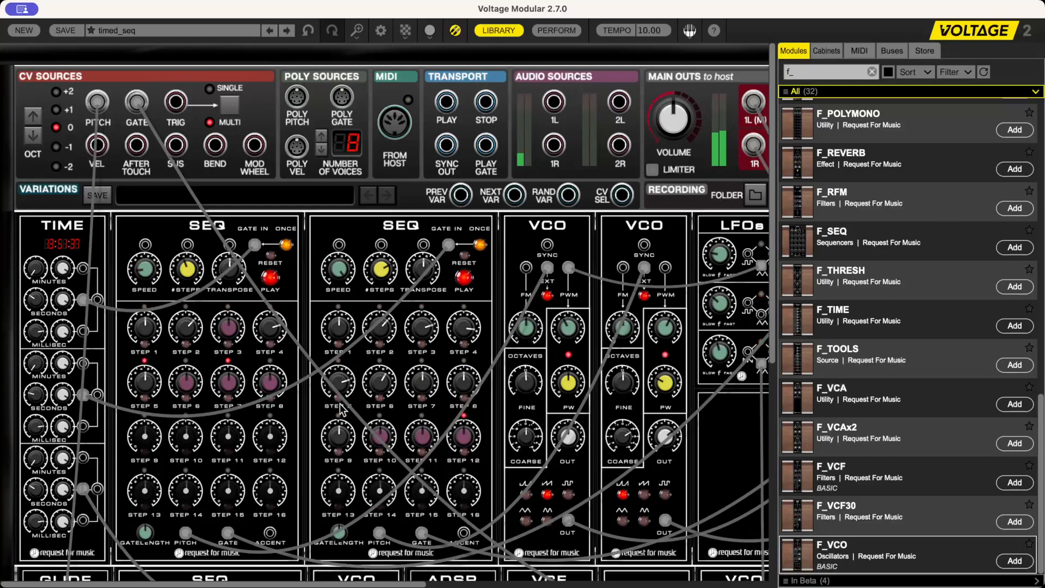
- Look over the sequencers, oscillators and other modules in both rows of the timed_seq patch
scroll(342, 410, down, 10)
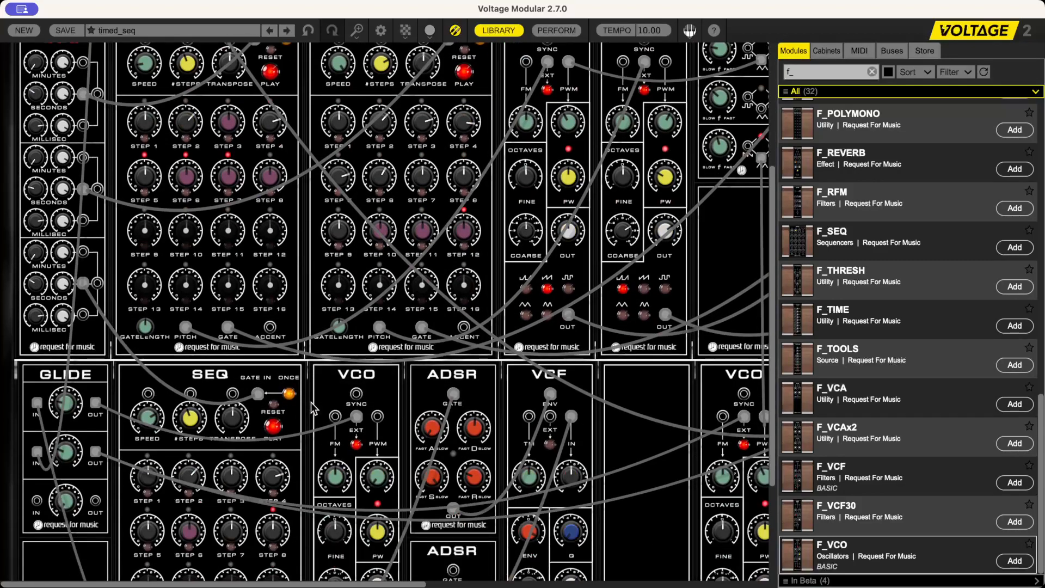
scroll(313, 409, up, 9)
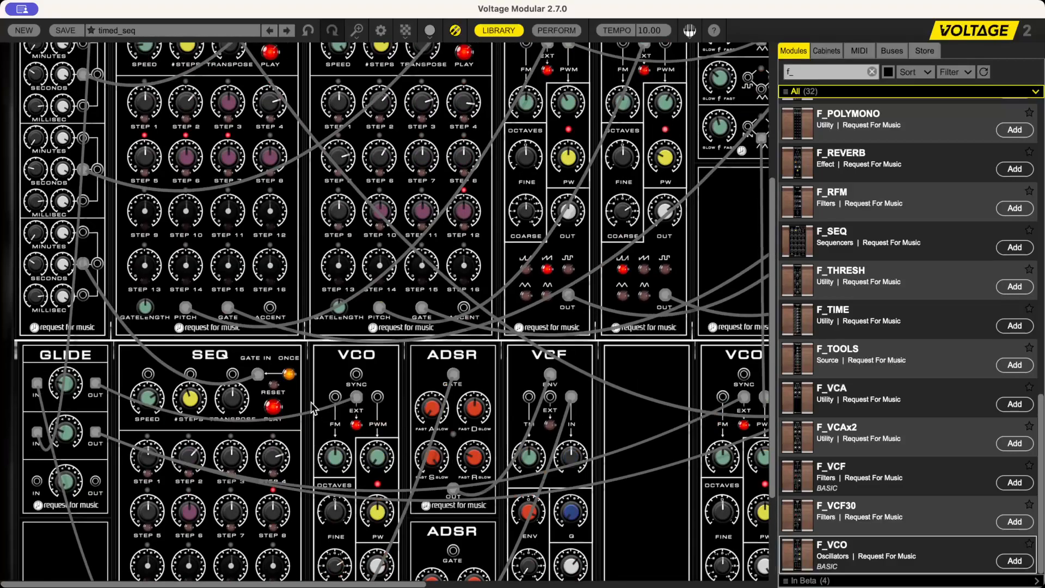
scroll(313, 408, up, 1)
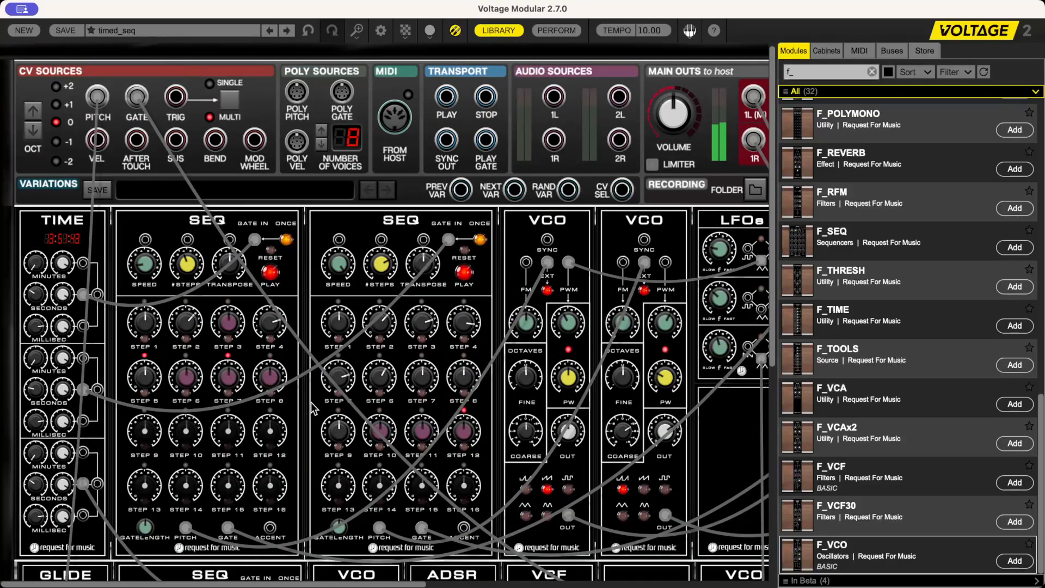
- Switch off the LP filter mode on all four VCF modules in both rows of the timed_seq patch
scroll(313, 409, down, 5)
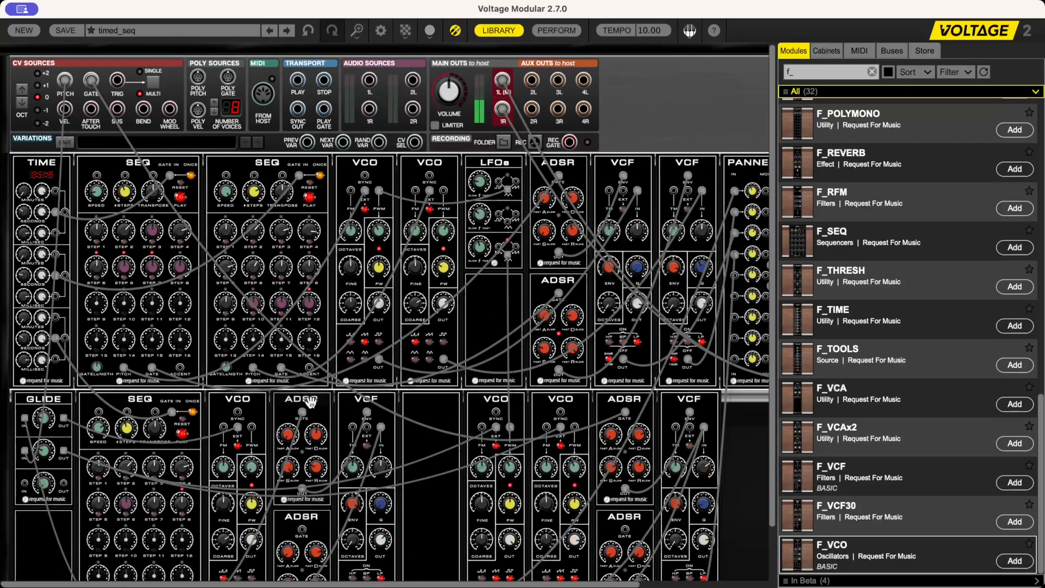
scroll(313, 408, down, 1)
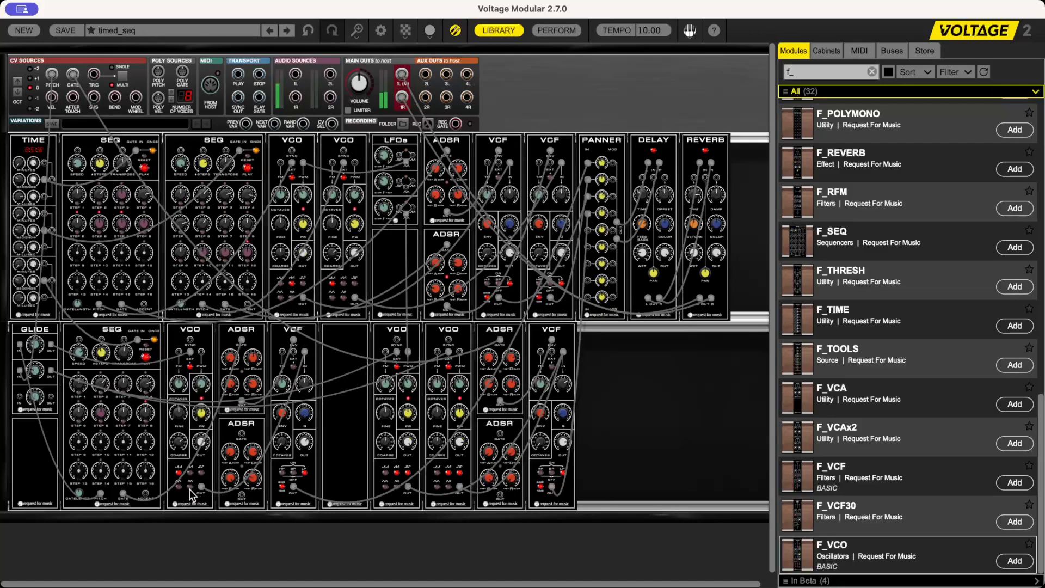
click(309, 479)
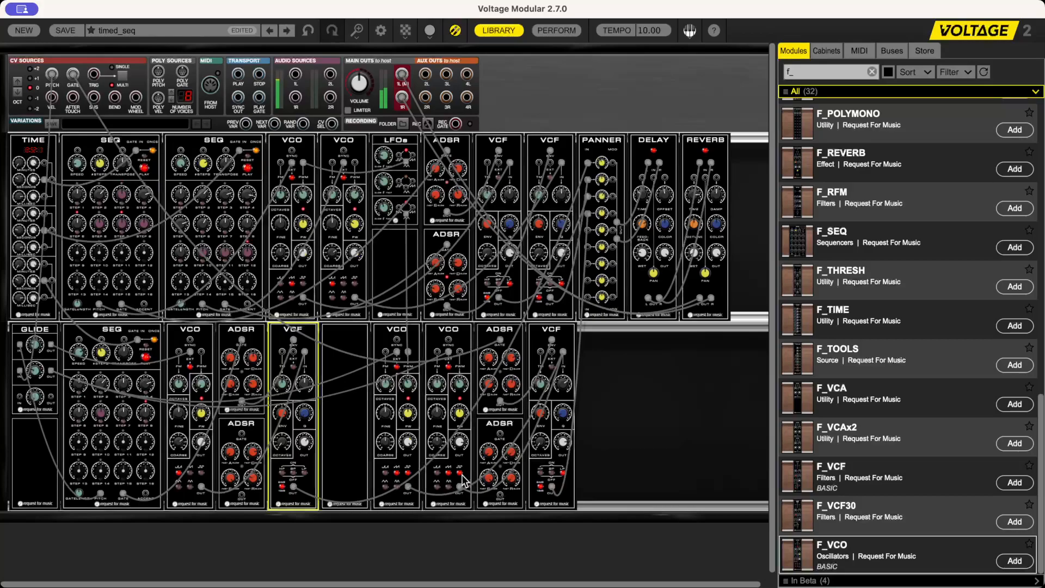
click(564, 478)
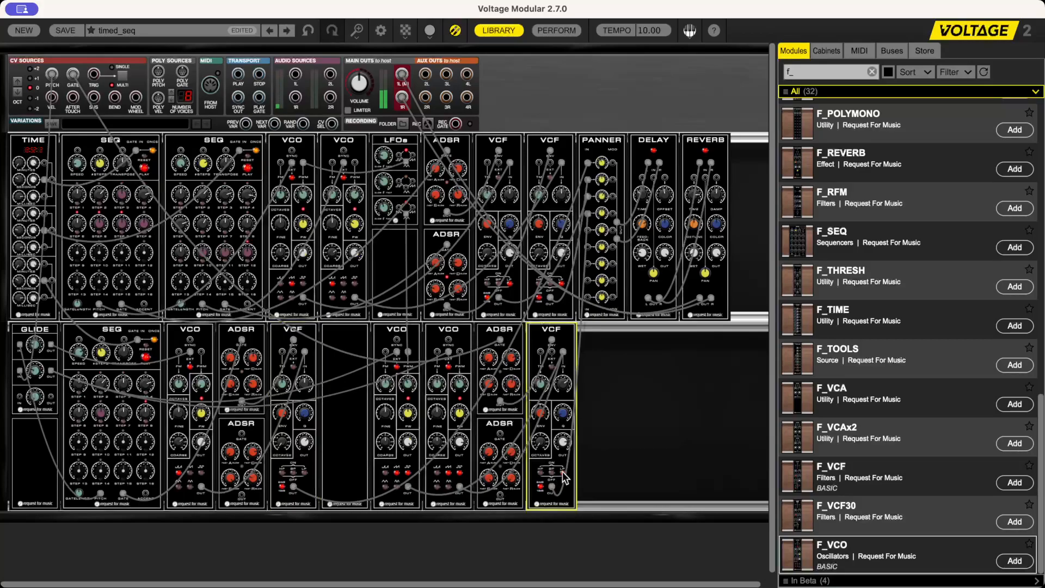
click(511, 289)
click(561, 287)
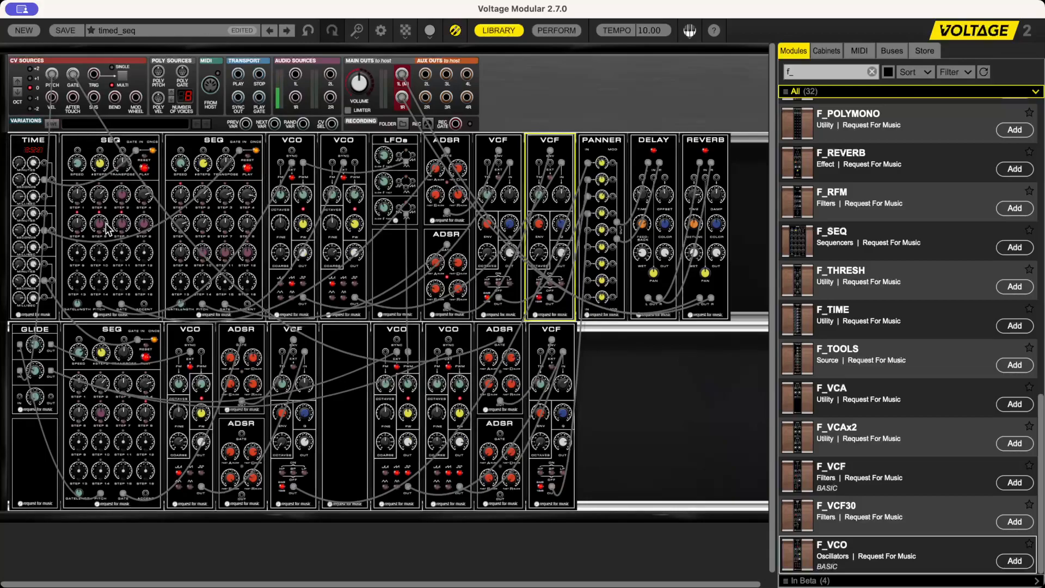
- Browse the F_SYN presets in the SEQUENCES category without loading one
click(167, 33)
click(126, 354)
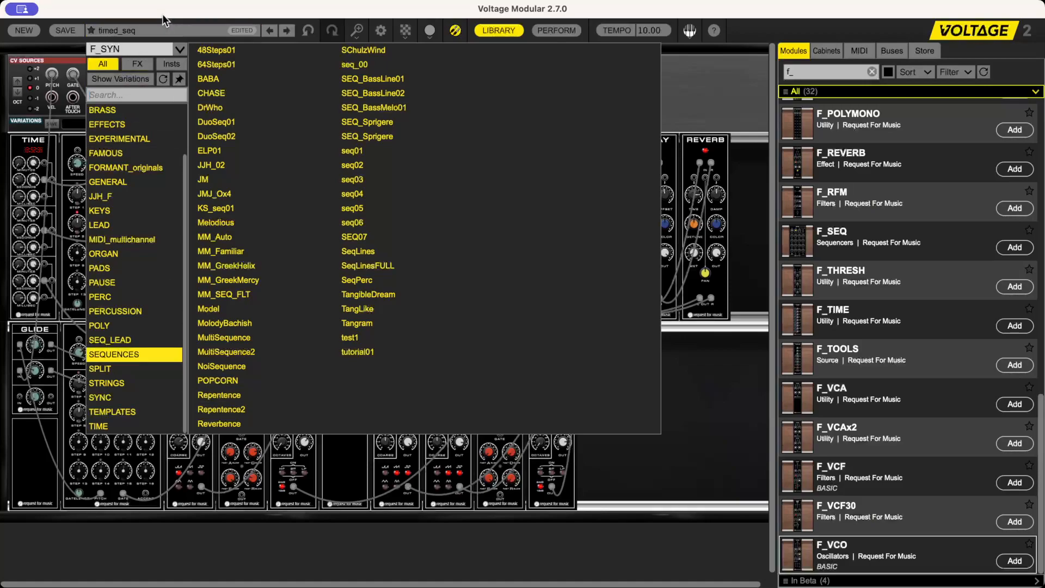
click(52, 45)
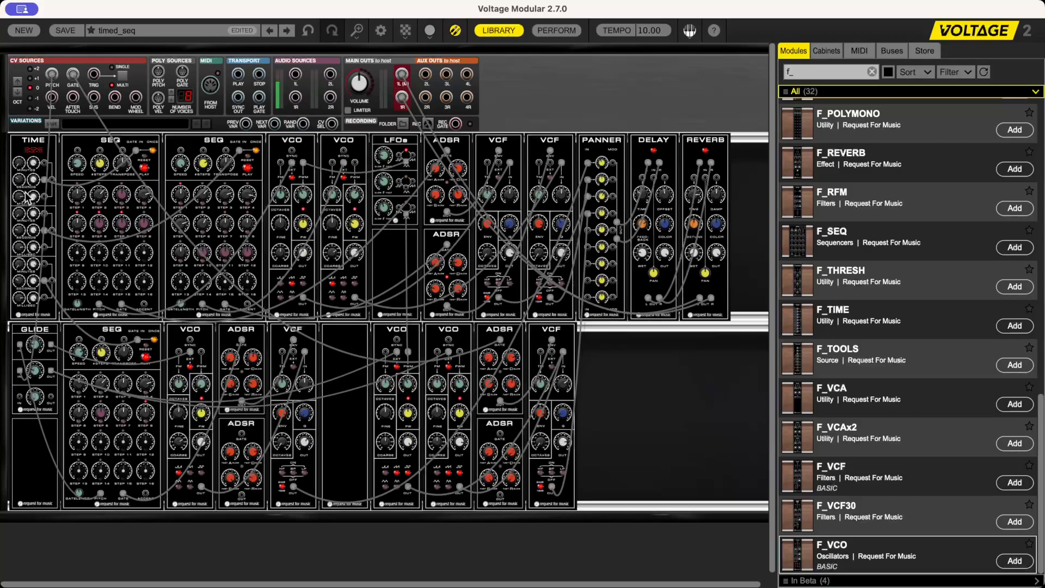
- Load the demo01 preset from the TIME category without saving the changes to timed_seq
click(131, 32)
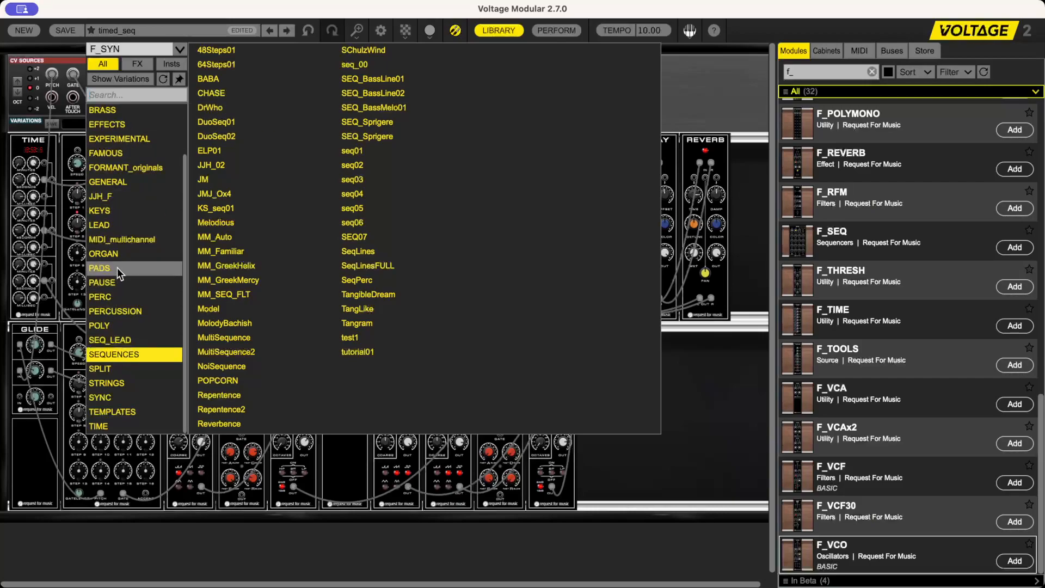
click(106, 427)
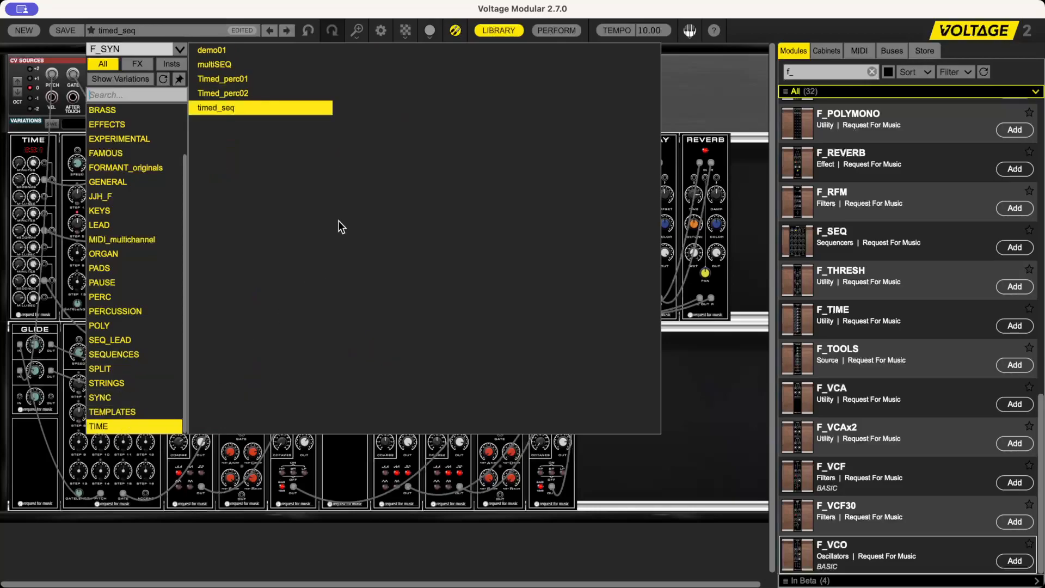
click(218, 50)
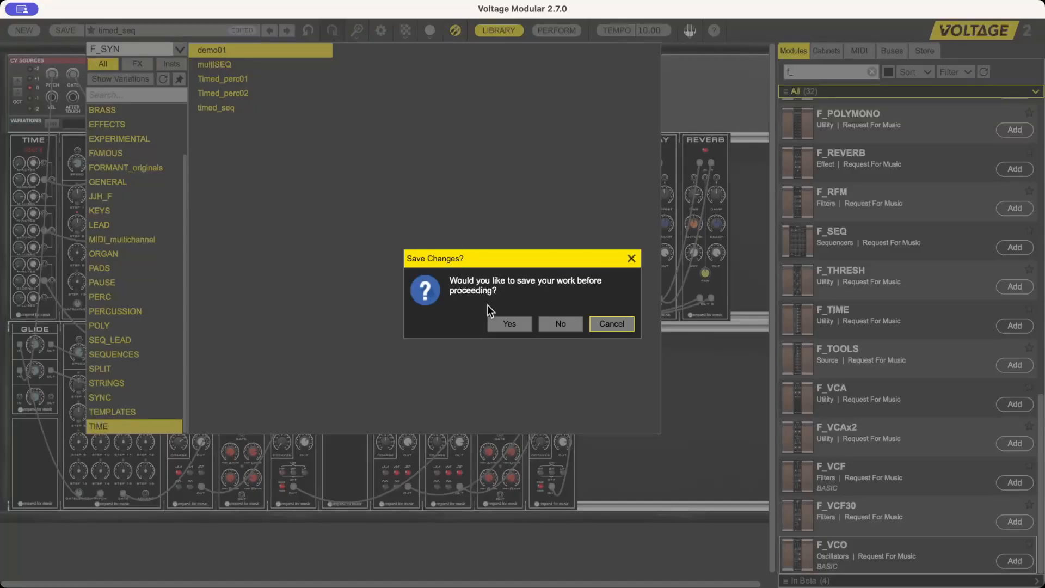
click(561, 324)
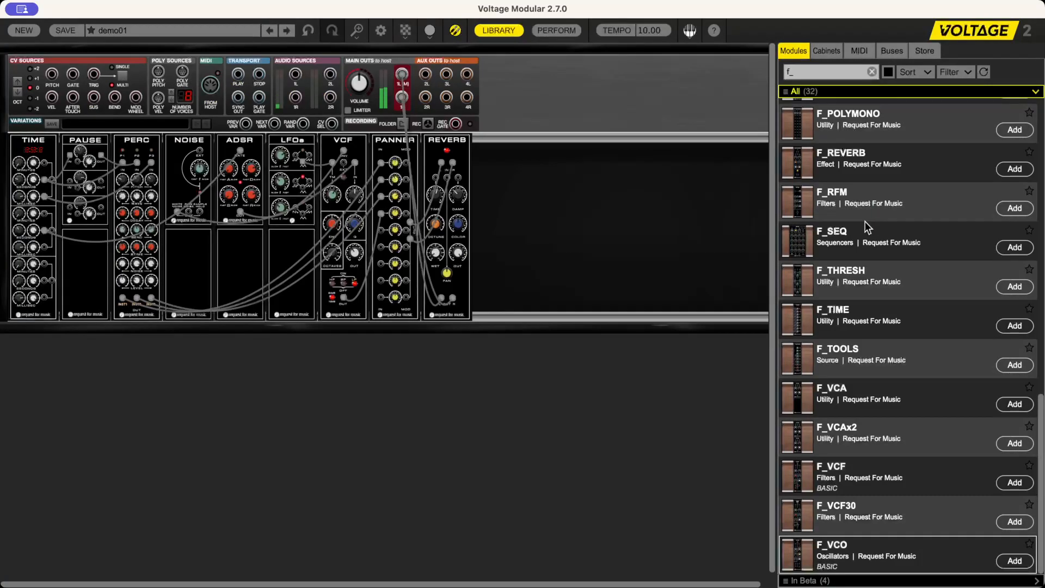
- Move the first timer's seconds connection to its combined output, and unplug the TIME cables feeding the ADSR gate and PERC P3
key(super+plus)
key(super+plus)
key(super+plus)
key(super+plus)
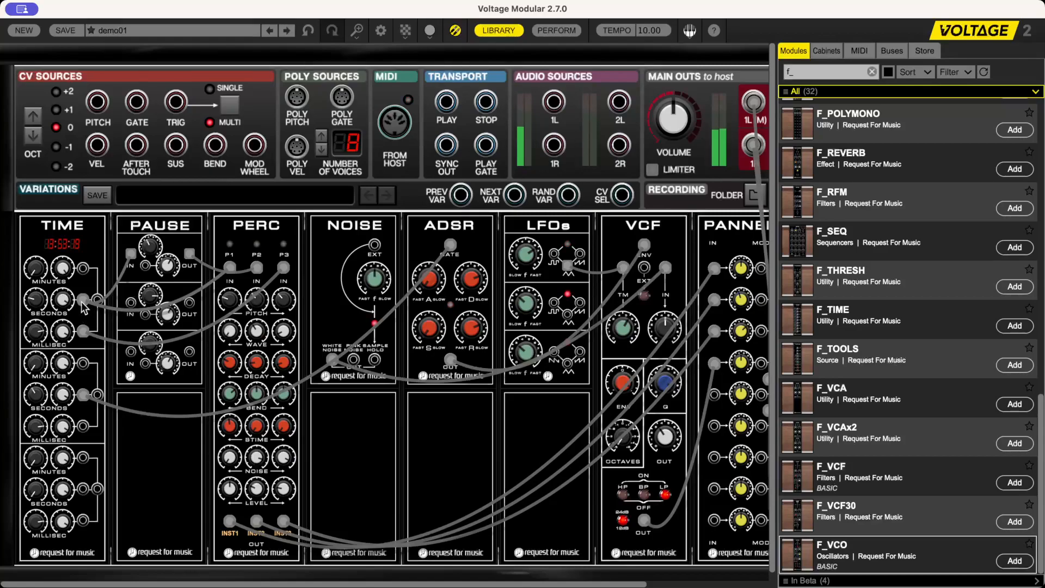
drag(83, 301, 97, 300)
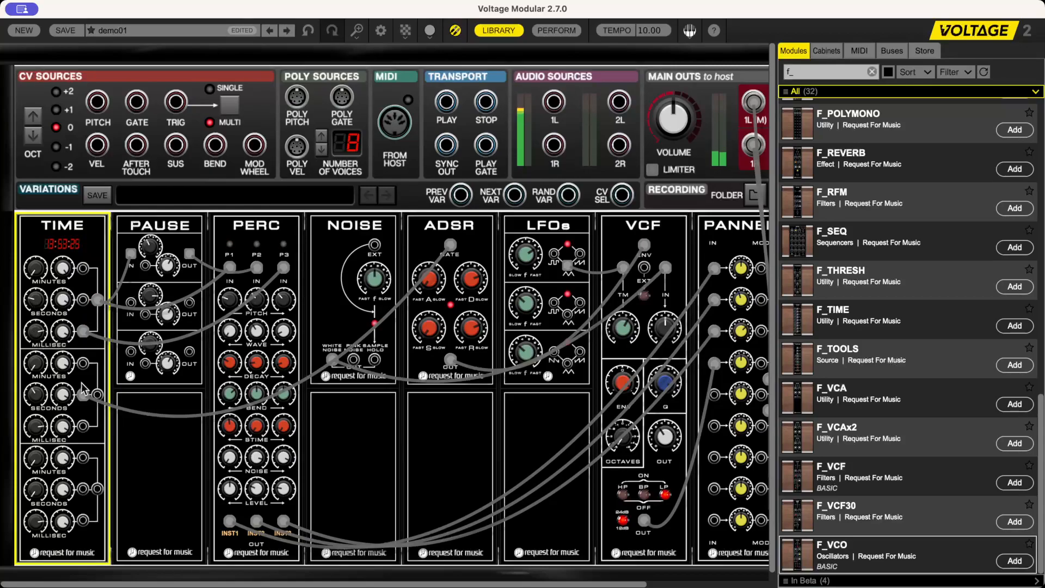
drag(83, 395, 136, 444)
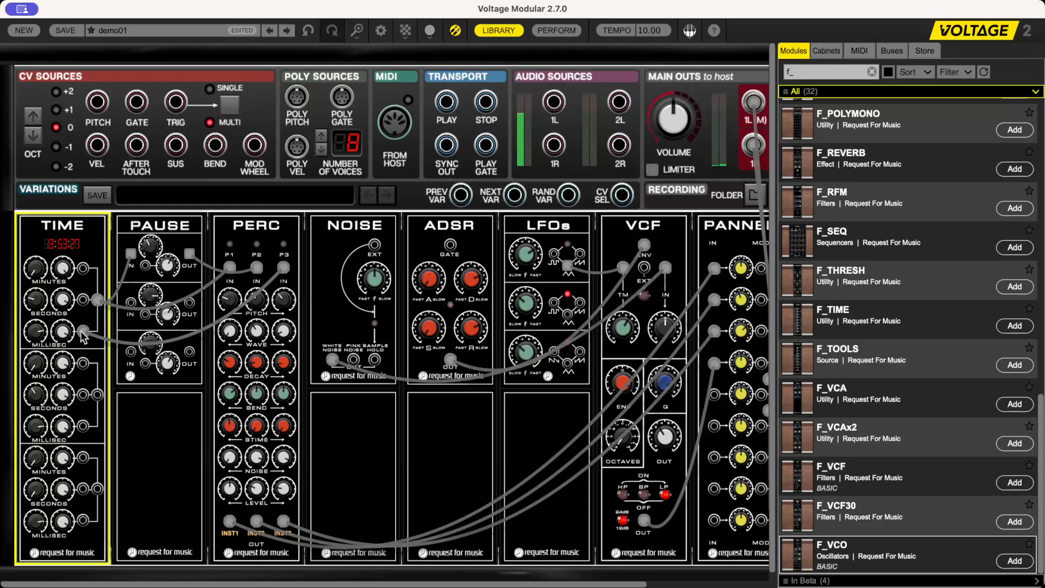
drag(82, 331, 136, 449)
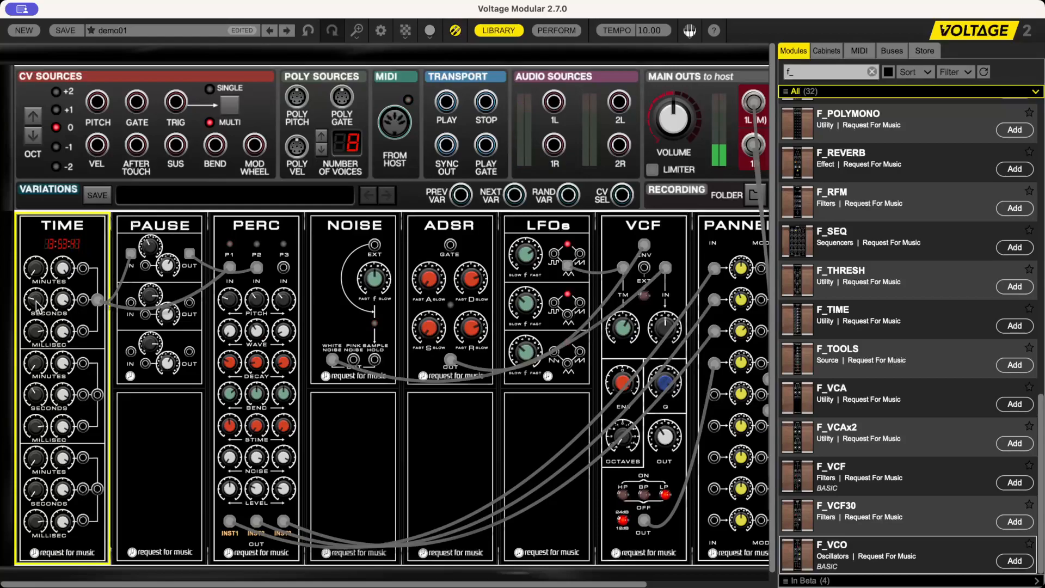
- Check the first timer's seconds, milliseconds and minutes settings, and turn the main output volume down to -Infinity dB
mouse_move(35, 303)
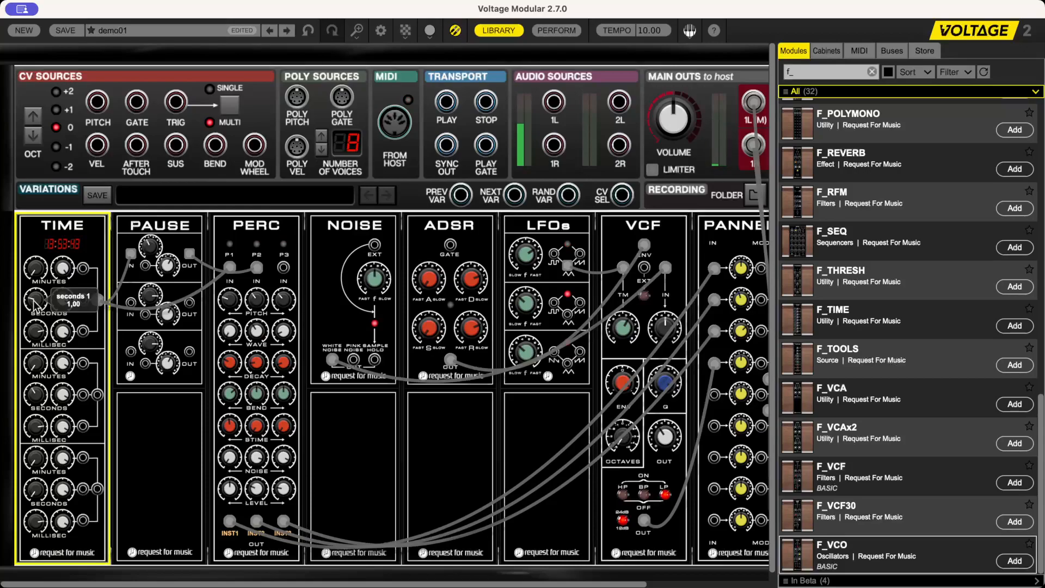
mouse_move(41, 334)
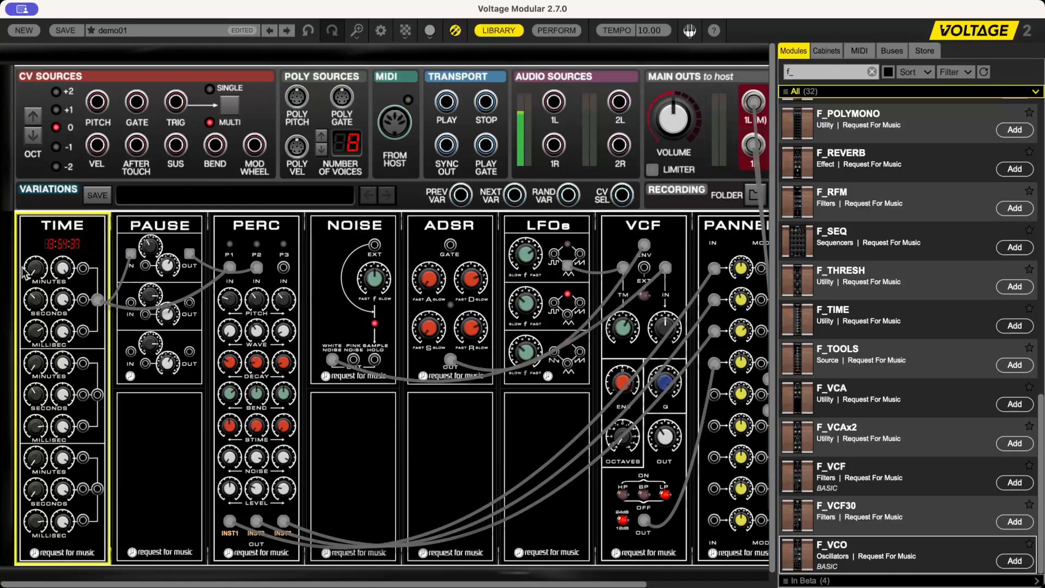
mouse_move(31, 274)
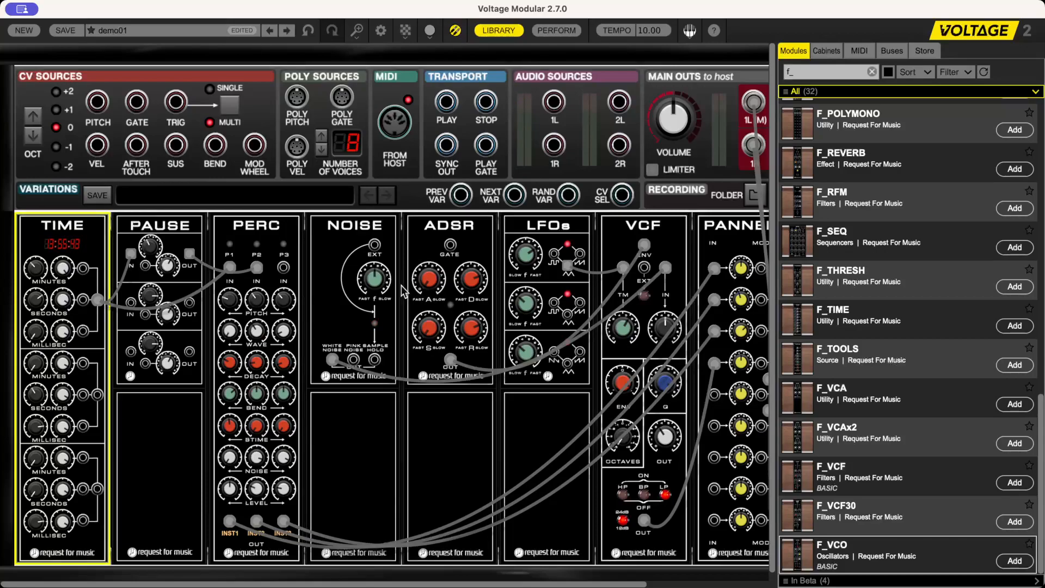
drag(662, 112, 691, 260)
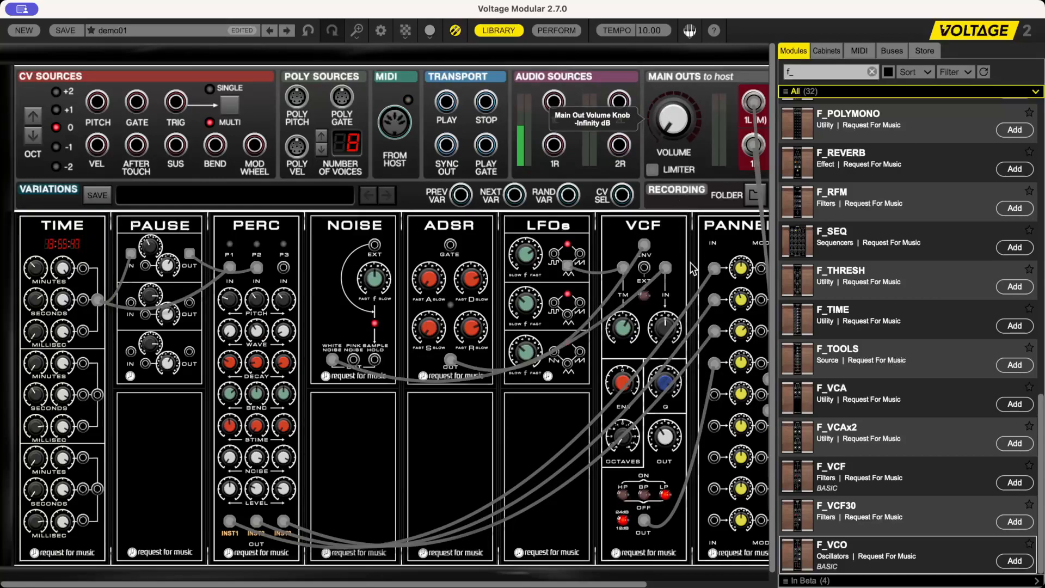